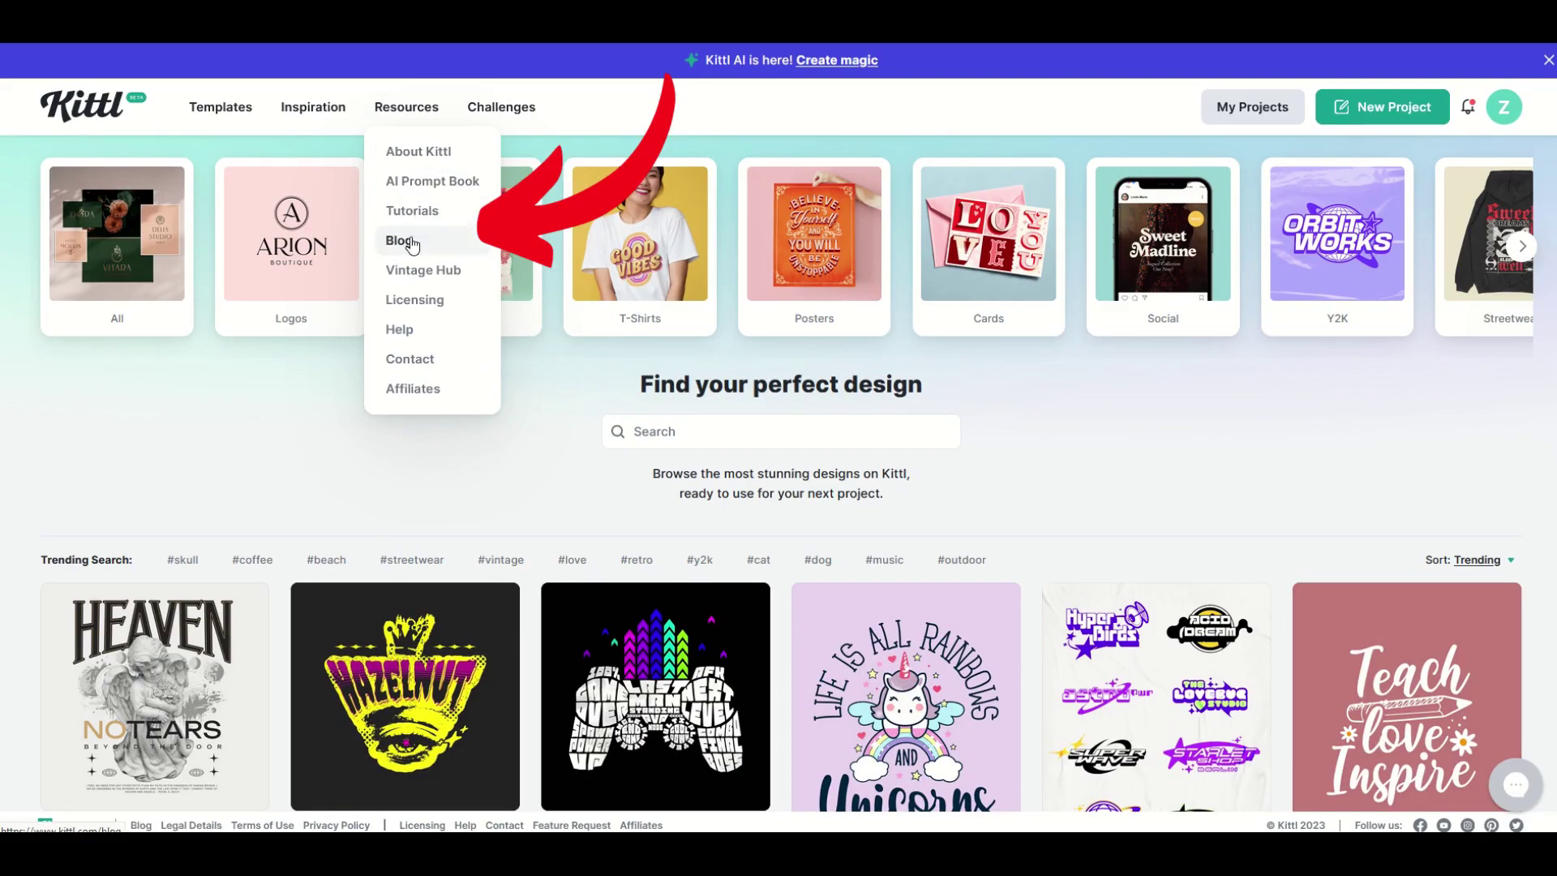
# Step: Go to the Kittl blog and browse its tutorial and inspiration article grid
pyautogui.click(410, 242)
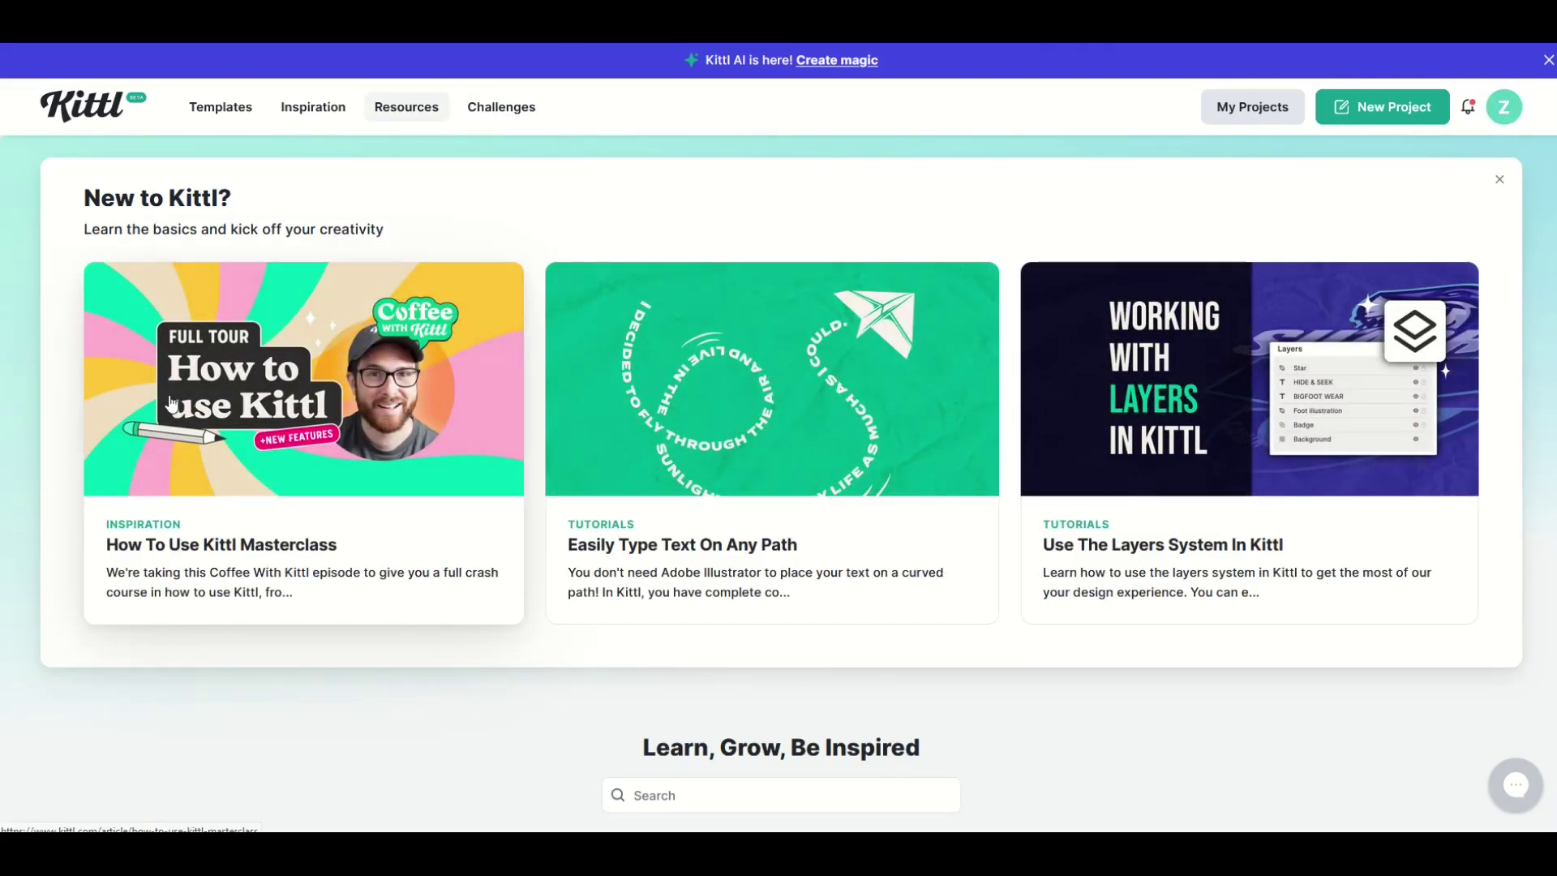
pyautogui.scroll(-1, 146, 444)
pyautogui.scroll(1, 134, 470)
pyautogui.scroll(-1, 335, 366)
pyautogui.scroll(-1, 335, 366)
pyautogui.scroll(2, 326, 374)
pyautogui.scroll(-6, 443, 387)
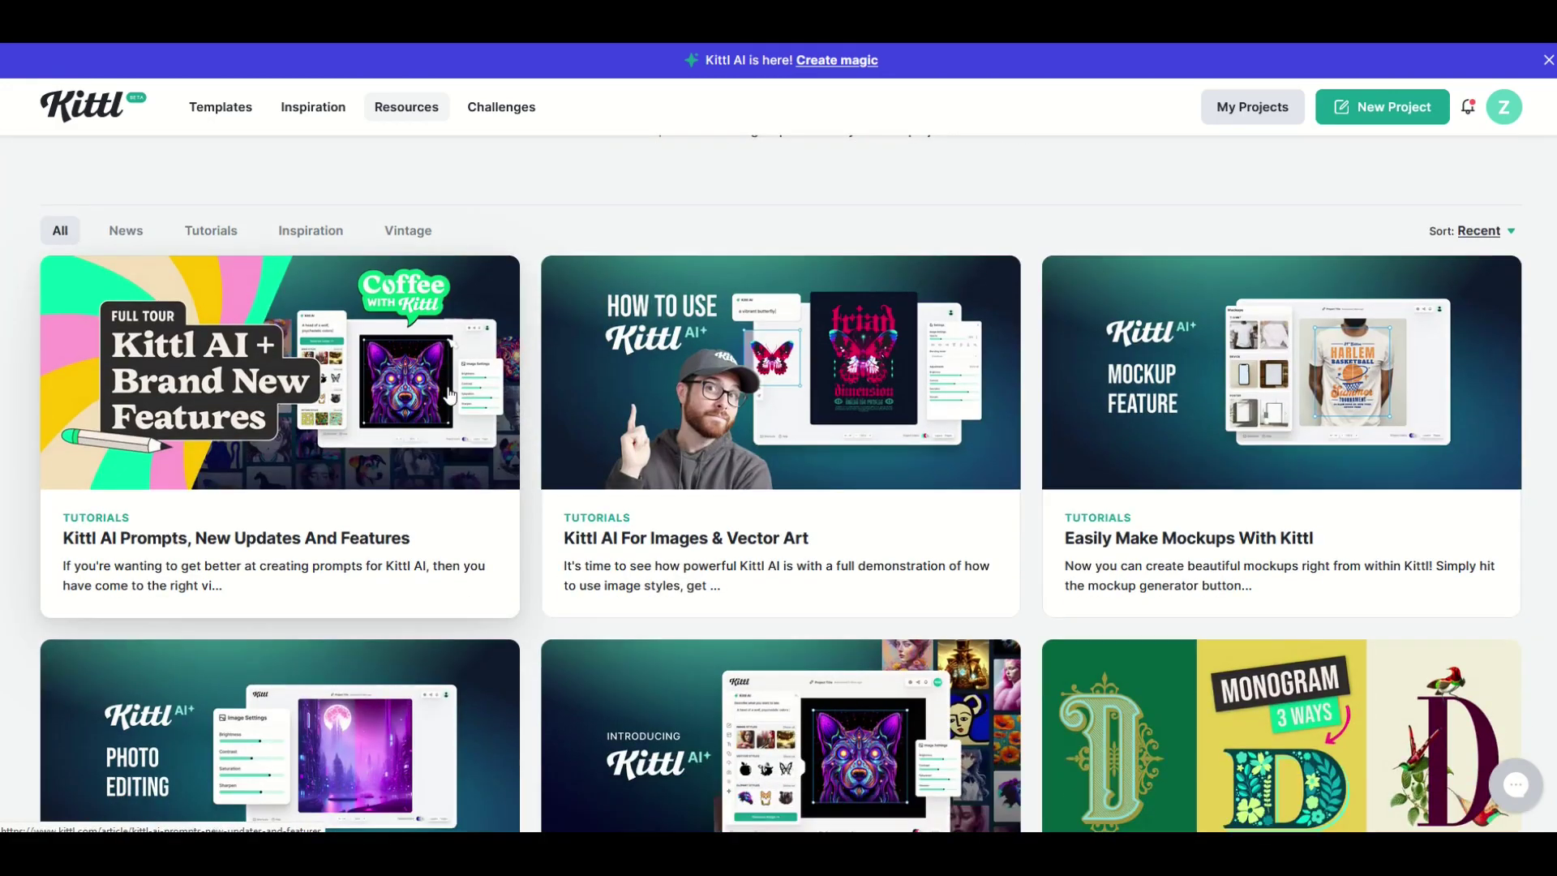
pyautogui.scroll(-3, 1214, 383)
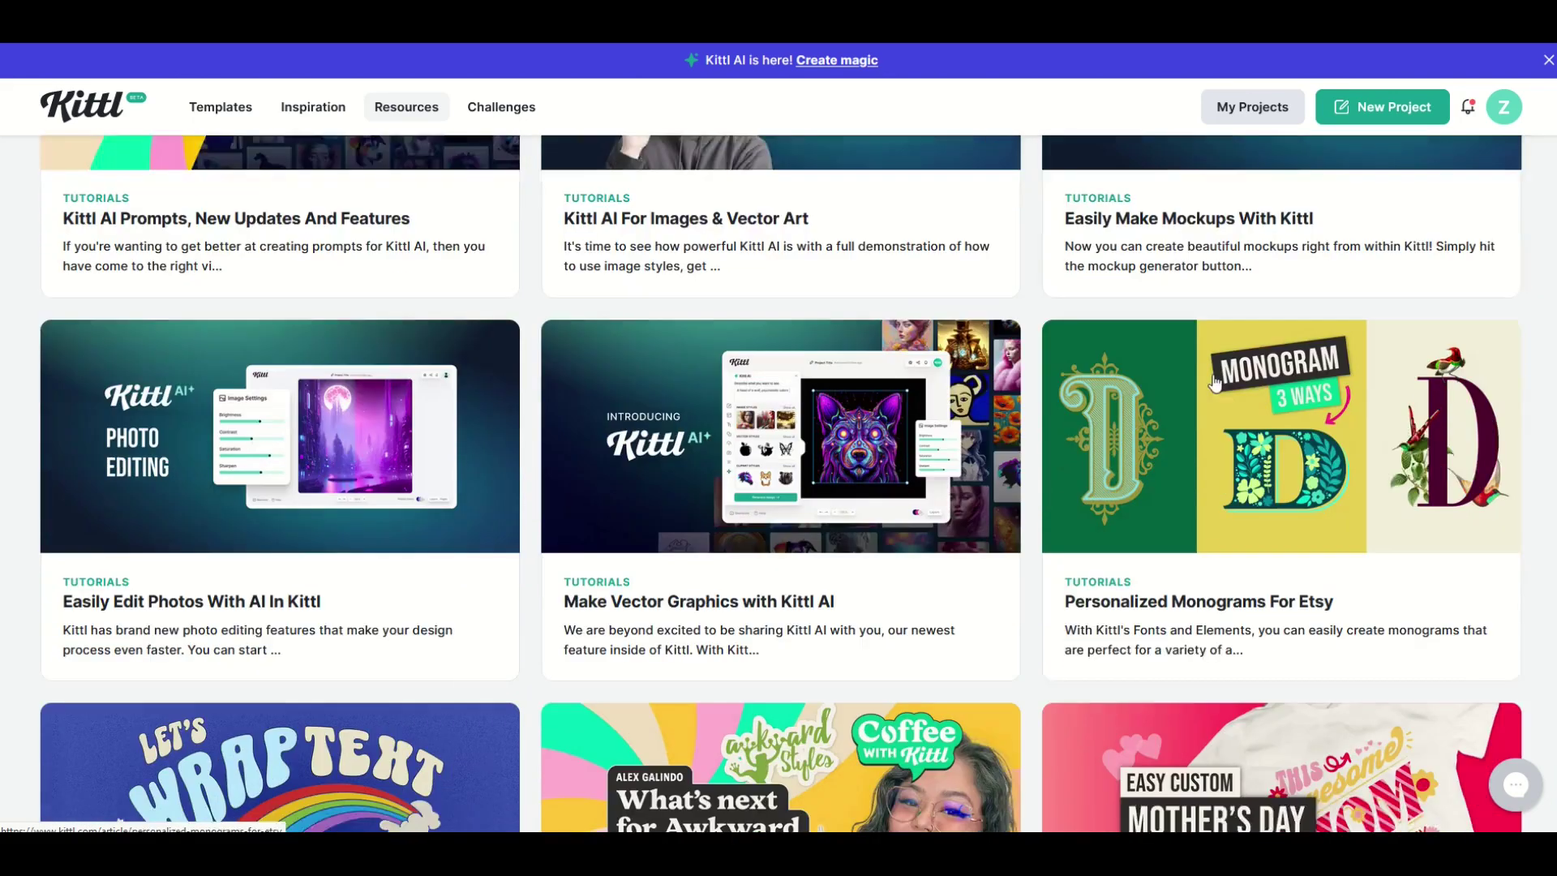
pyautogui.scroll(-1, 1215, 383)
pyautogui.scroll(-3, 435, 410)
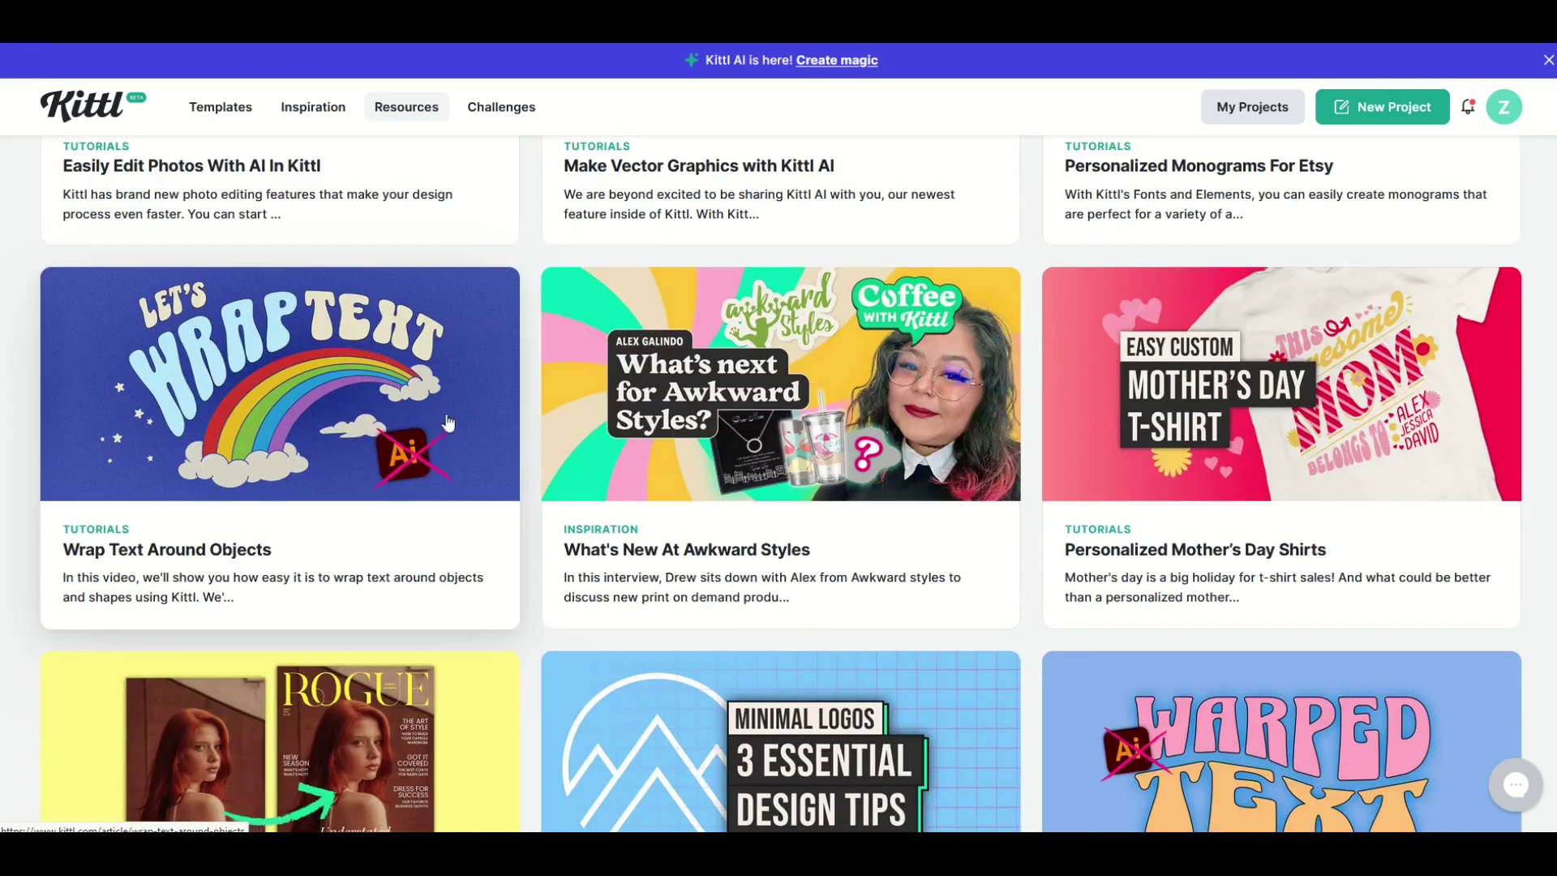
pyautogui.scroll(-4, 369, 410)
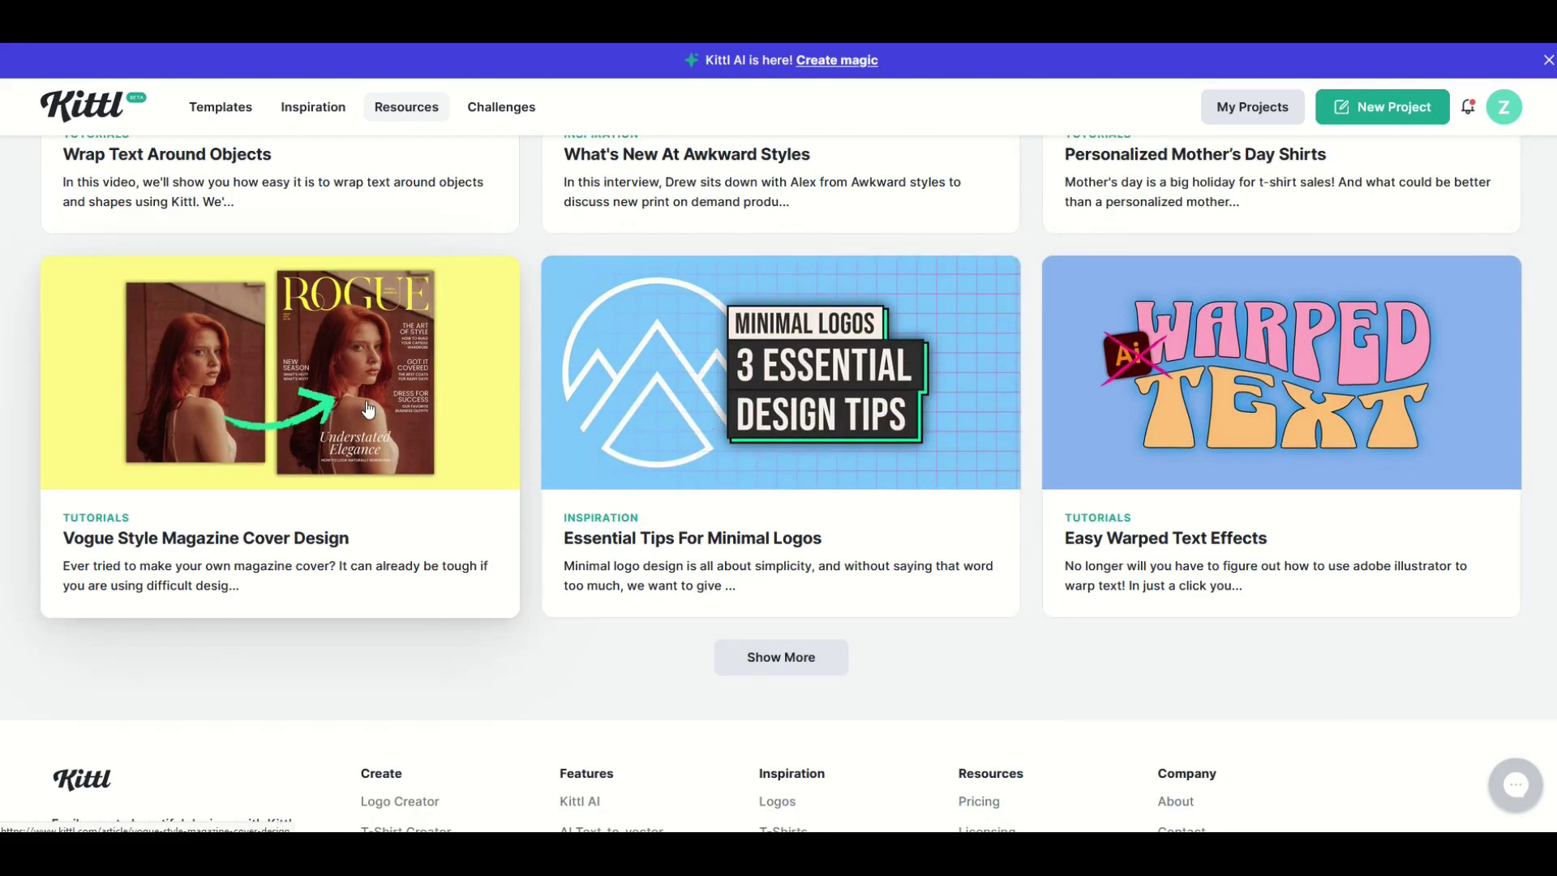
# Step: Load more blog articles with Show More and browse the added ones
pyautogui.click(757, 661)
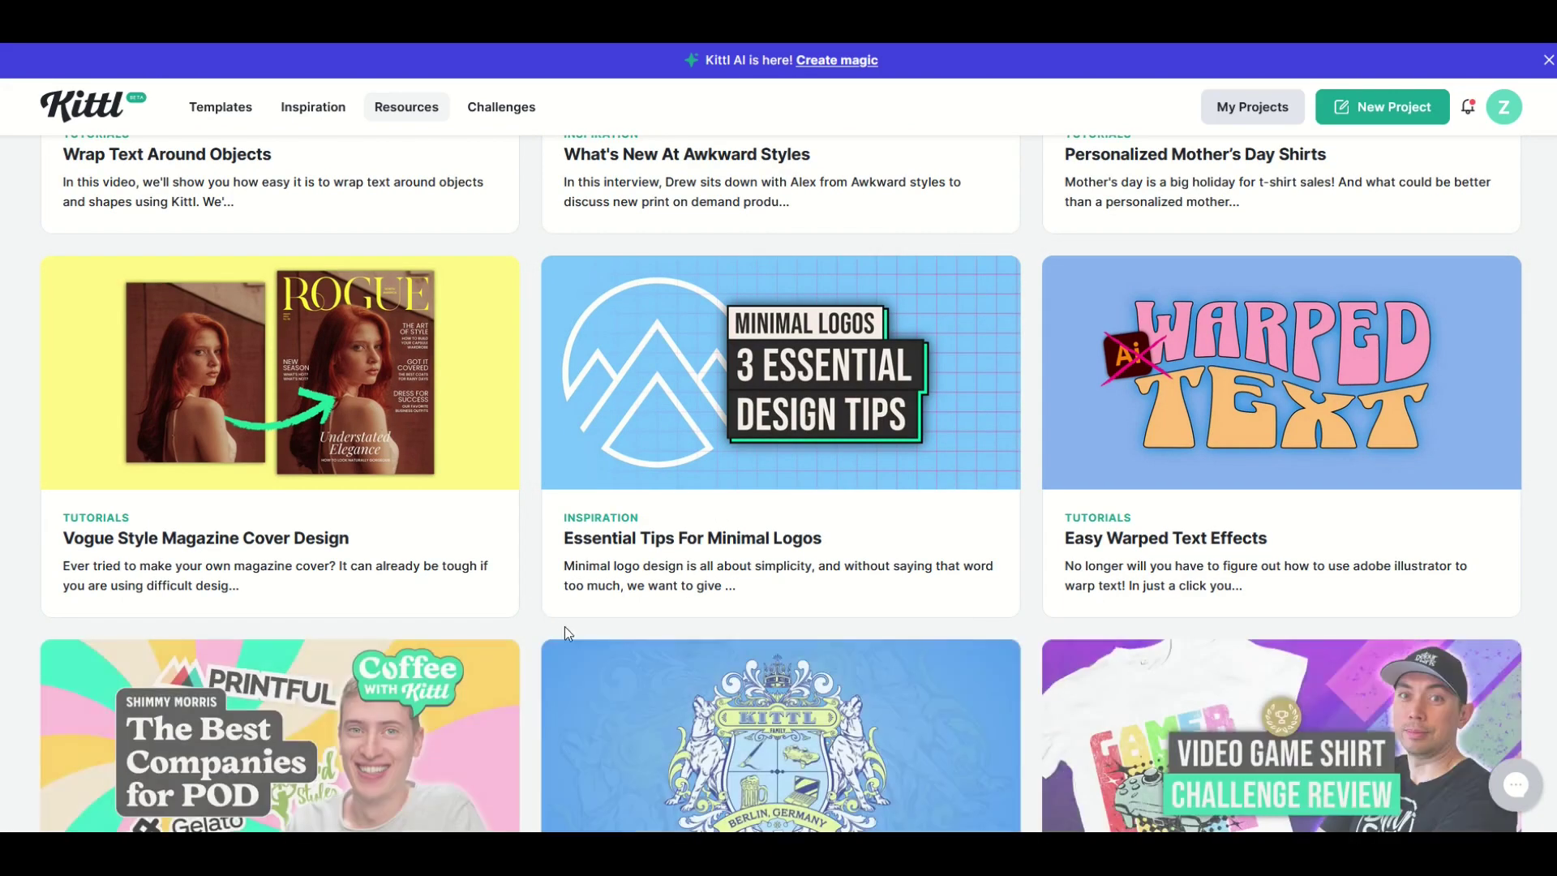
pyautogui.scroll(-8, 549, 609)
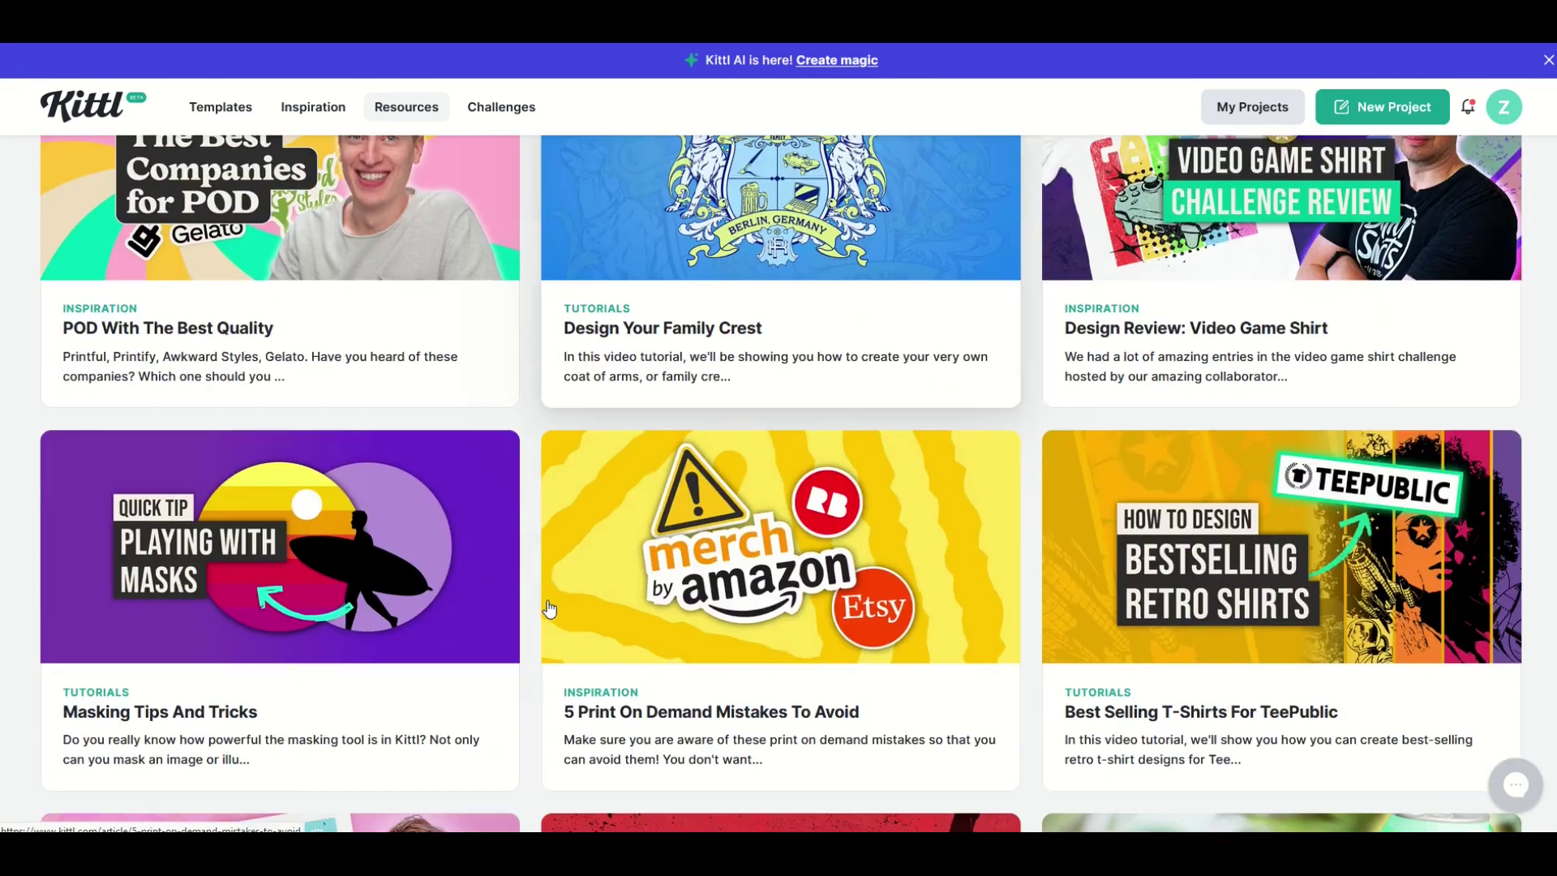
pyautogui.scroll(-7, 1135, 464)
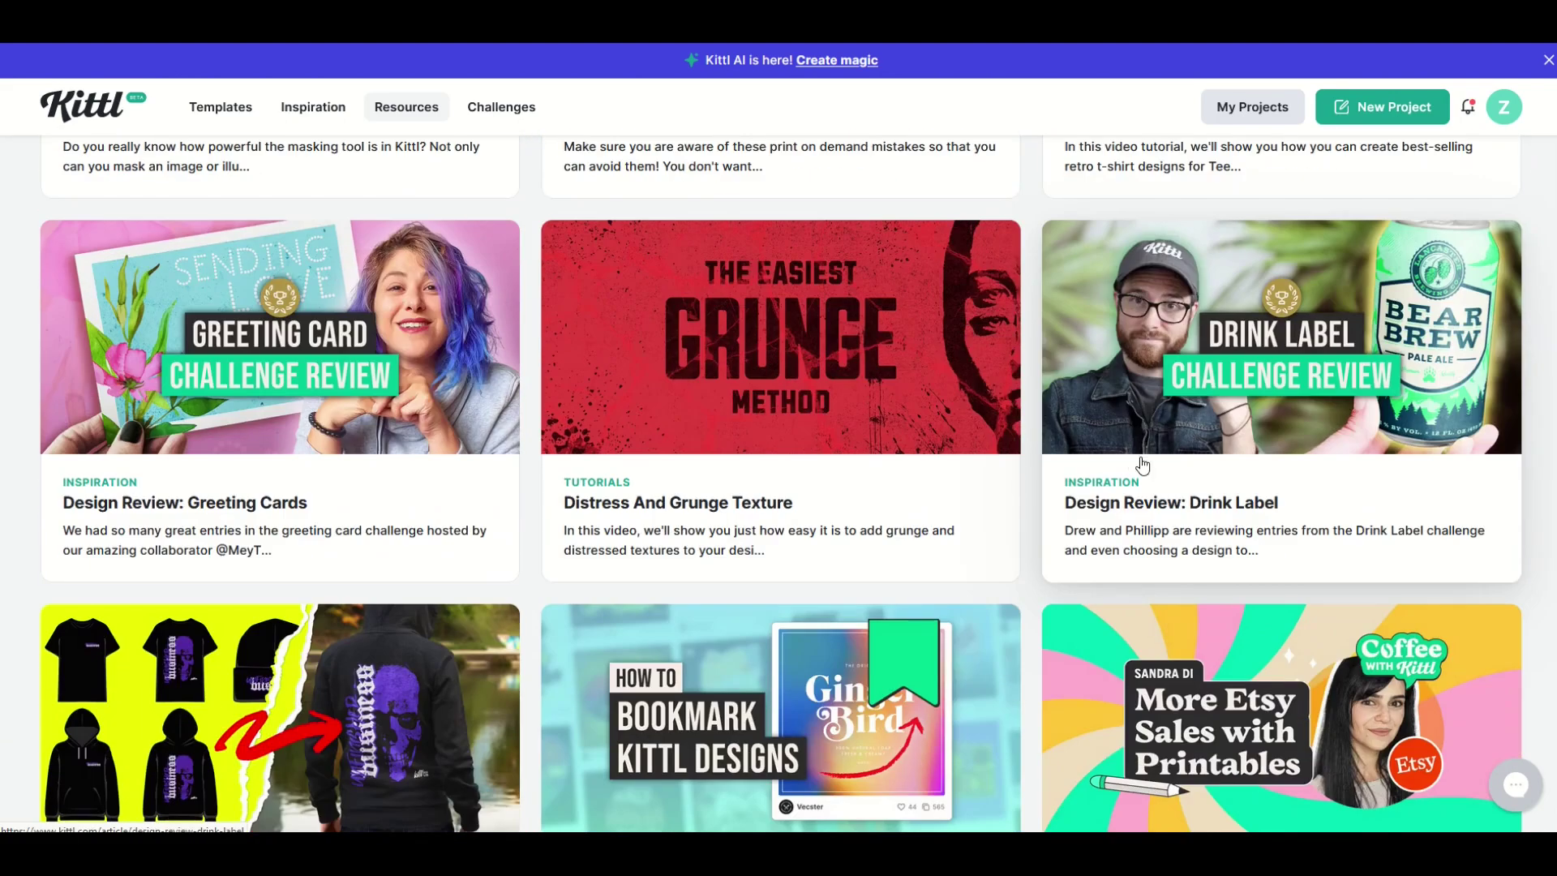
pyautogui.scroll(-4, 1134, 464)
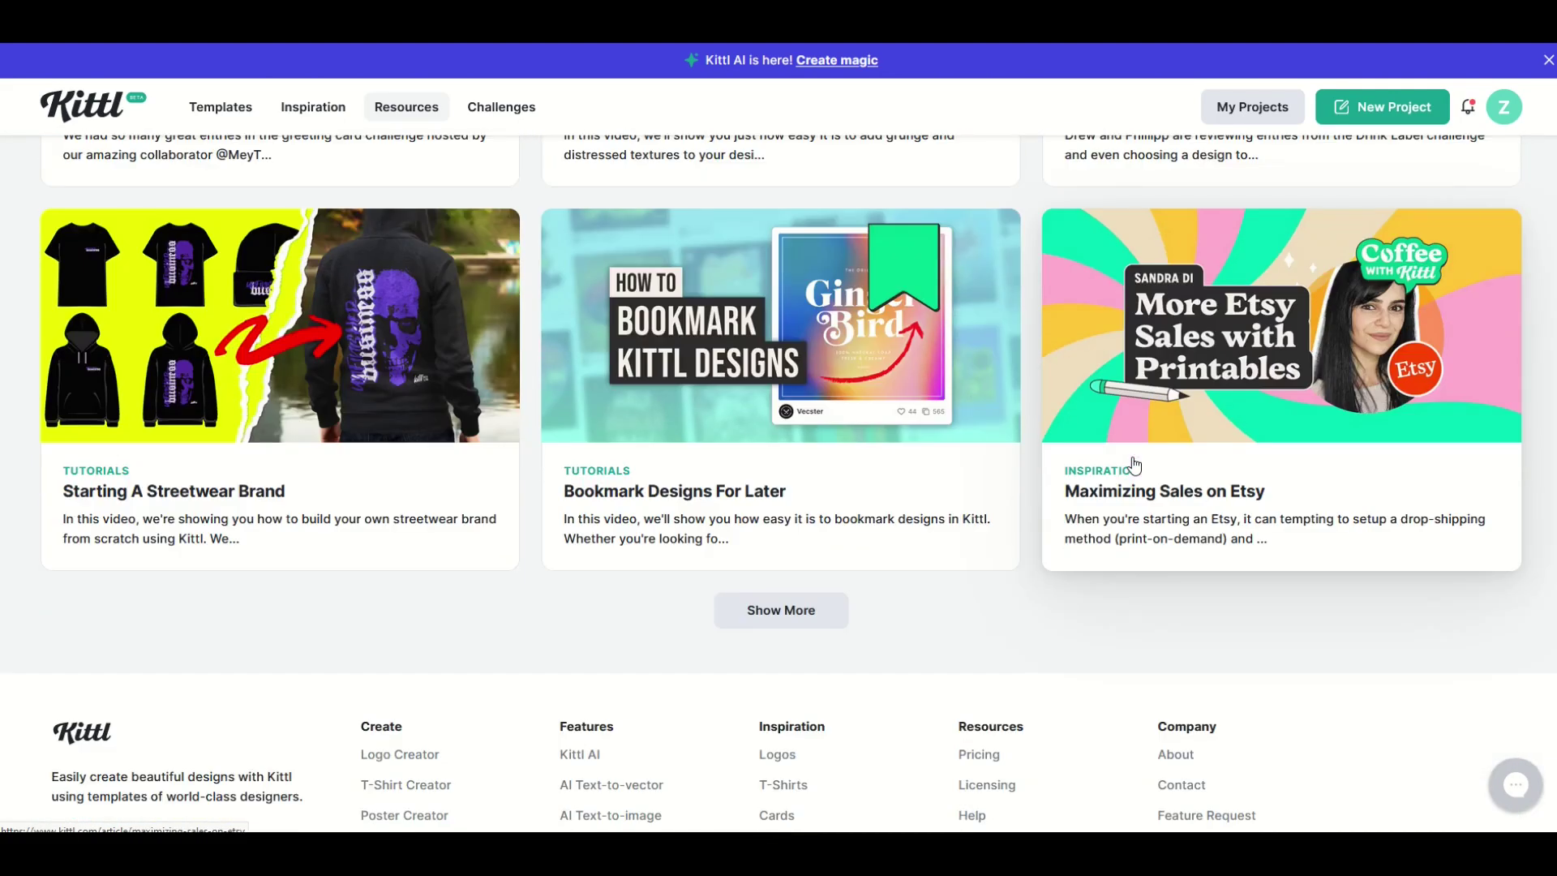
pyautogui.scroll(6, 1134, 464)
pyautogui.scroll(7, 1134, 464)
pyautogui.scroll(1, 1134, 464)
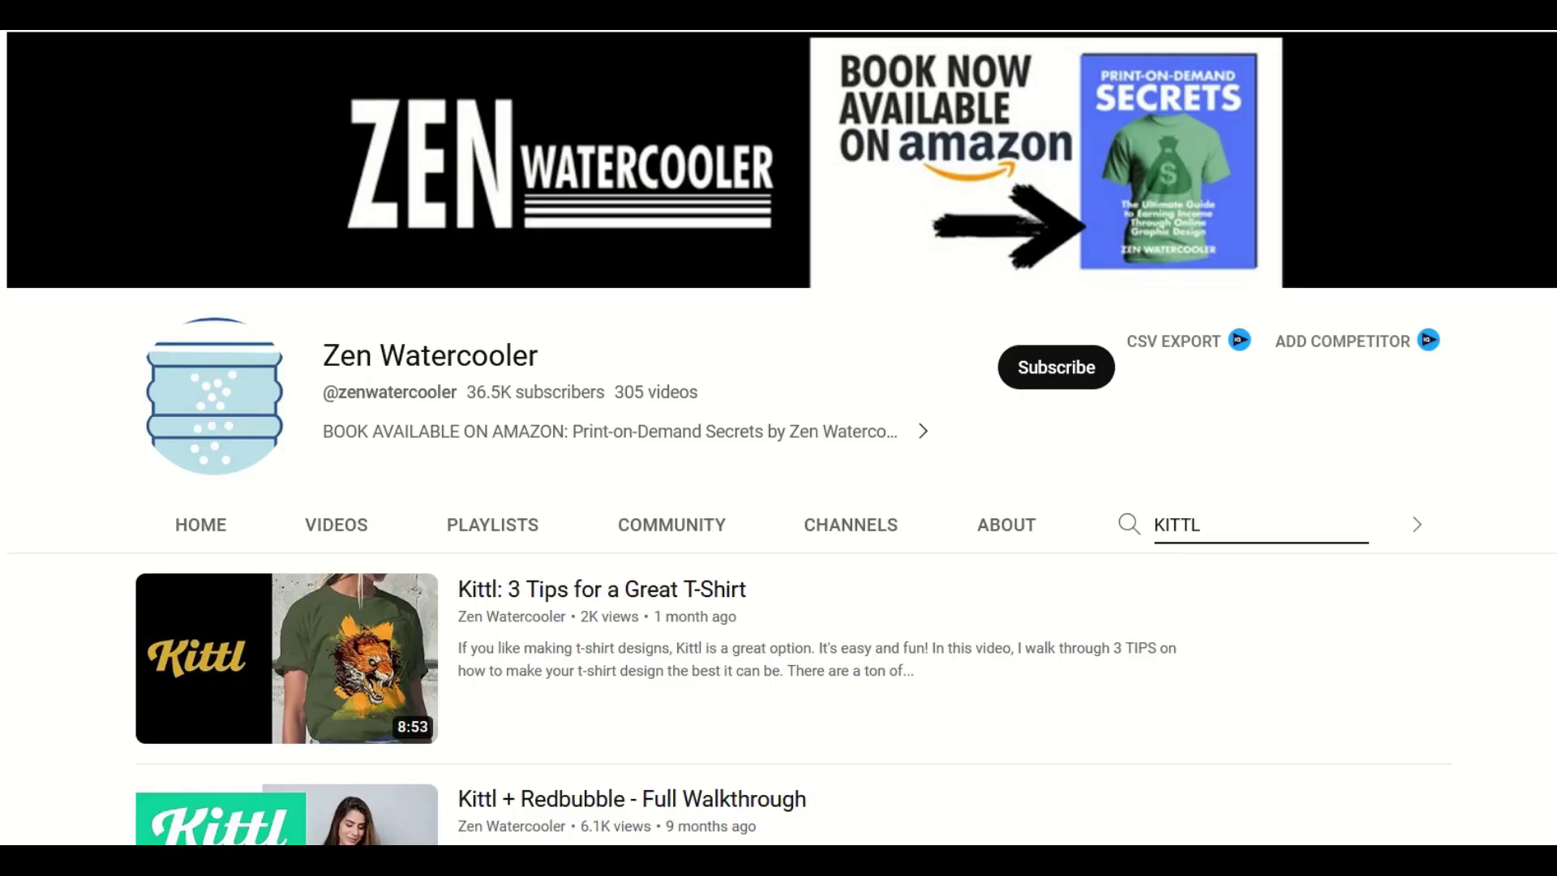
pyautogui.scroll(-6, 779, 438)
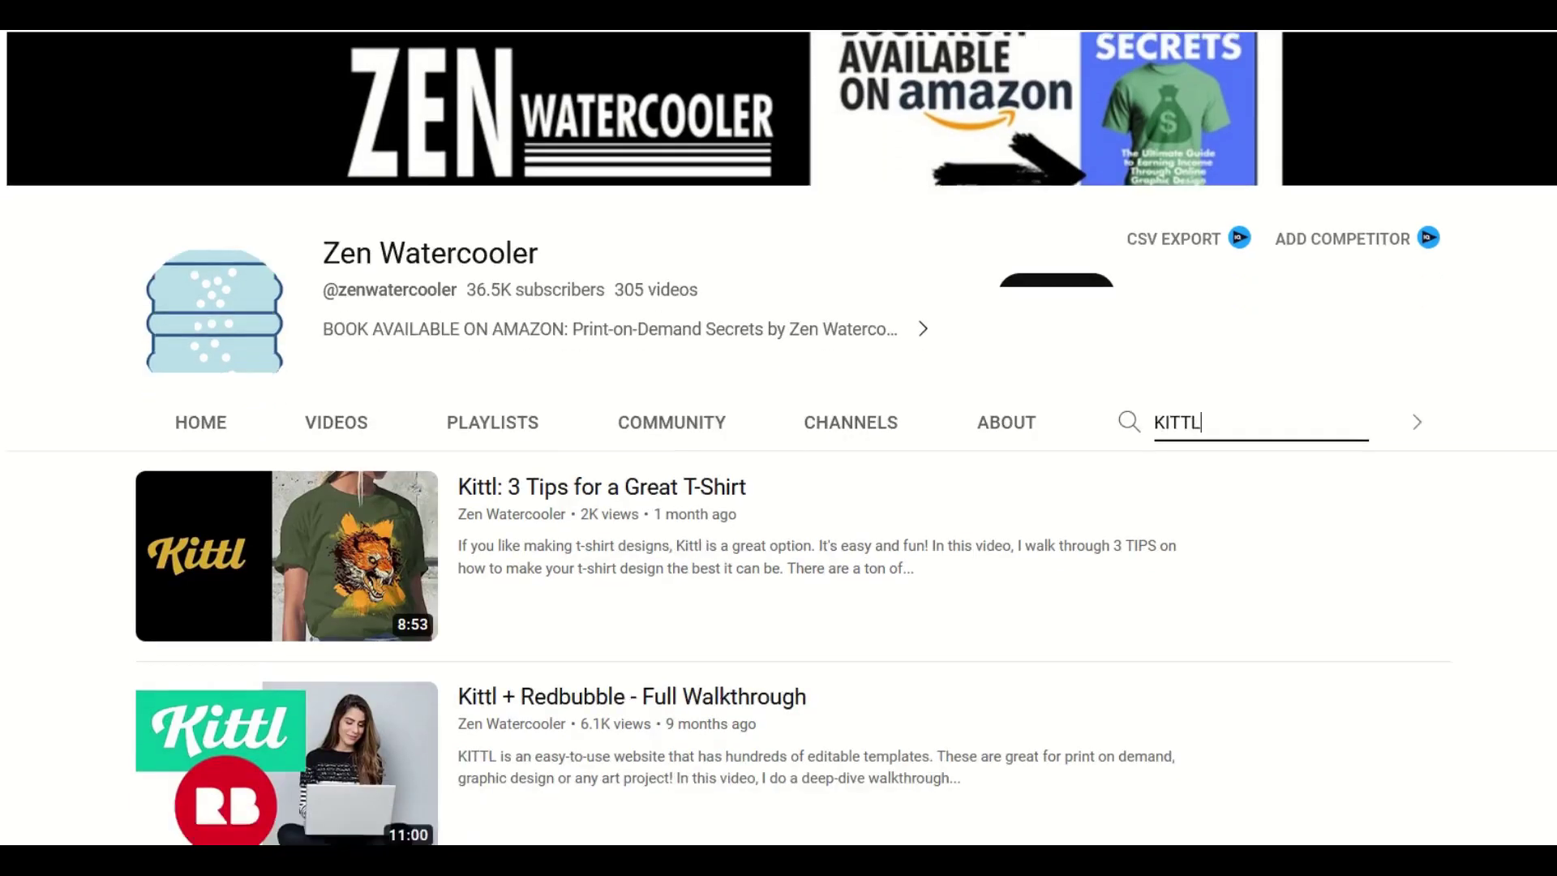
pyautogui.scroll(-7, 779, 438)
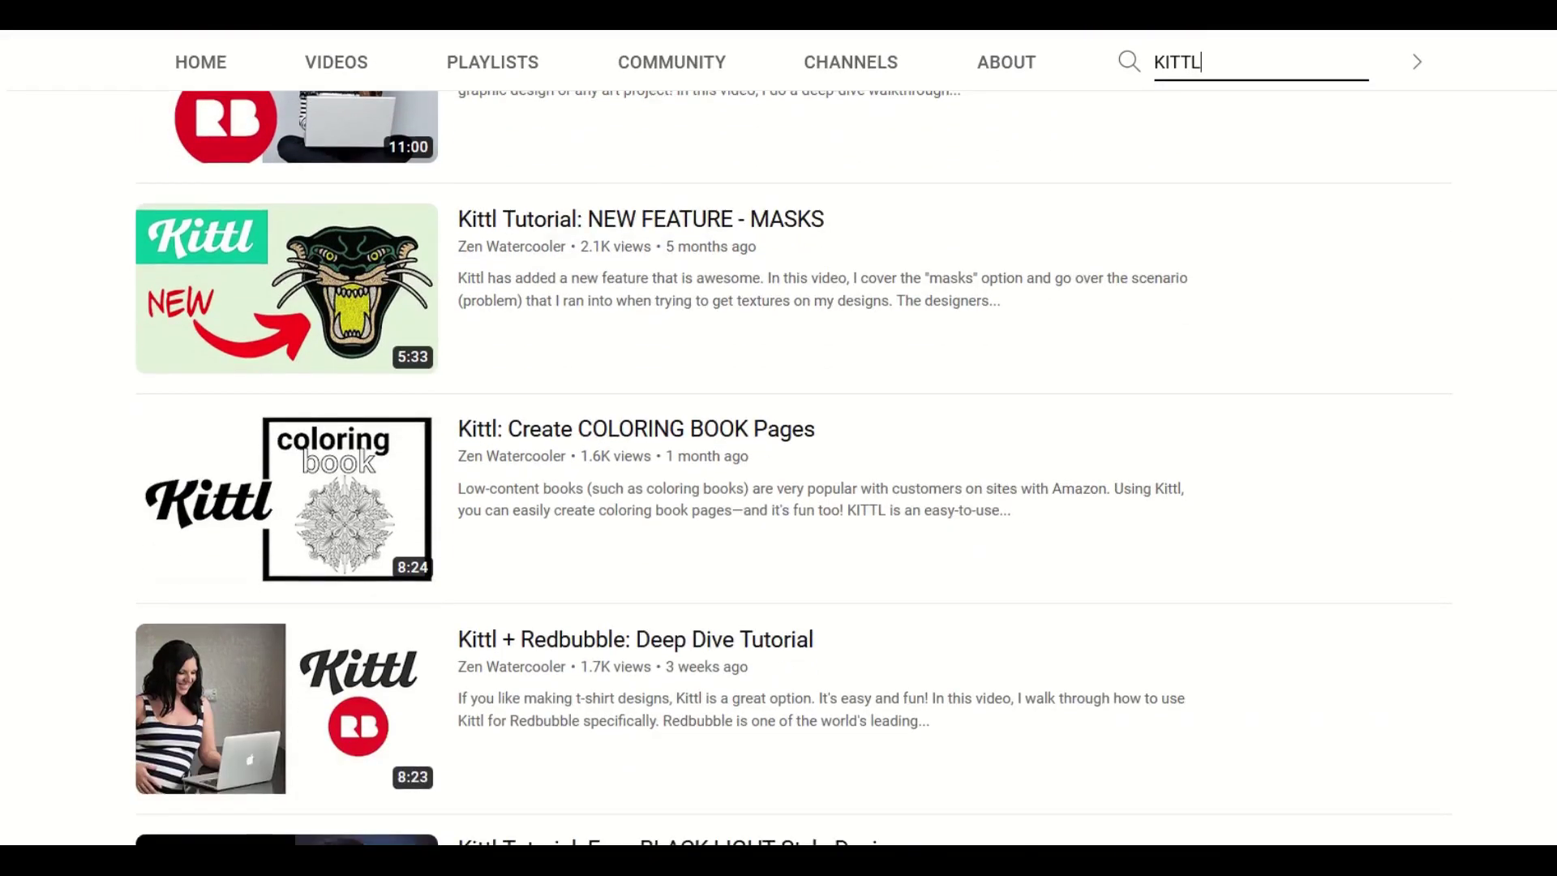
pyautogui.scroll(-7, 779, 438)
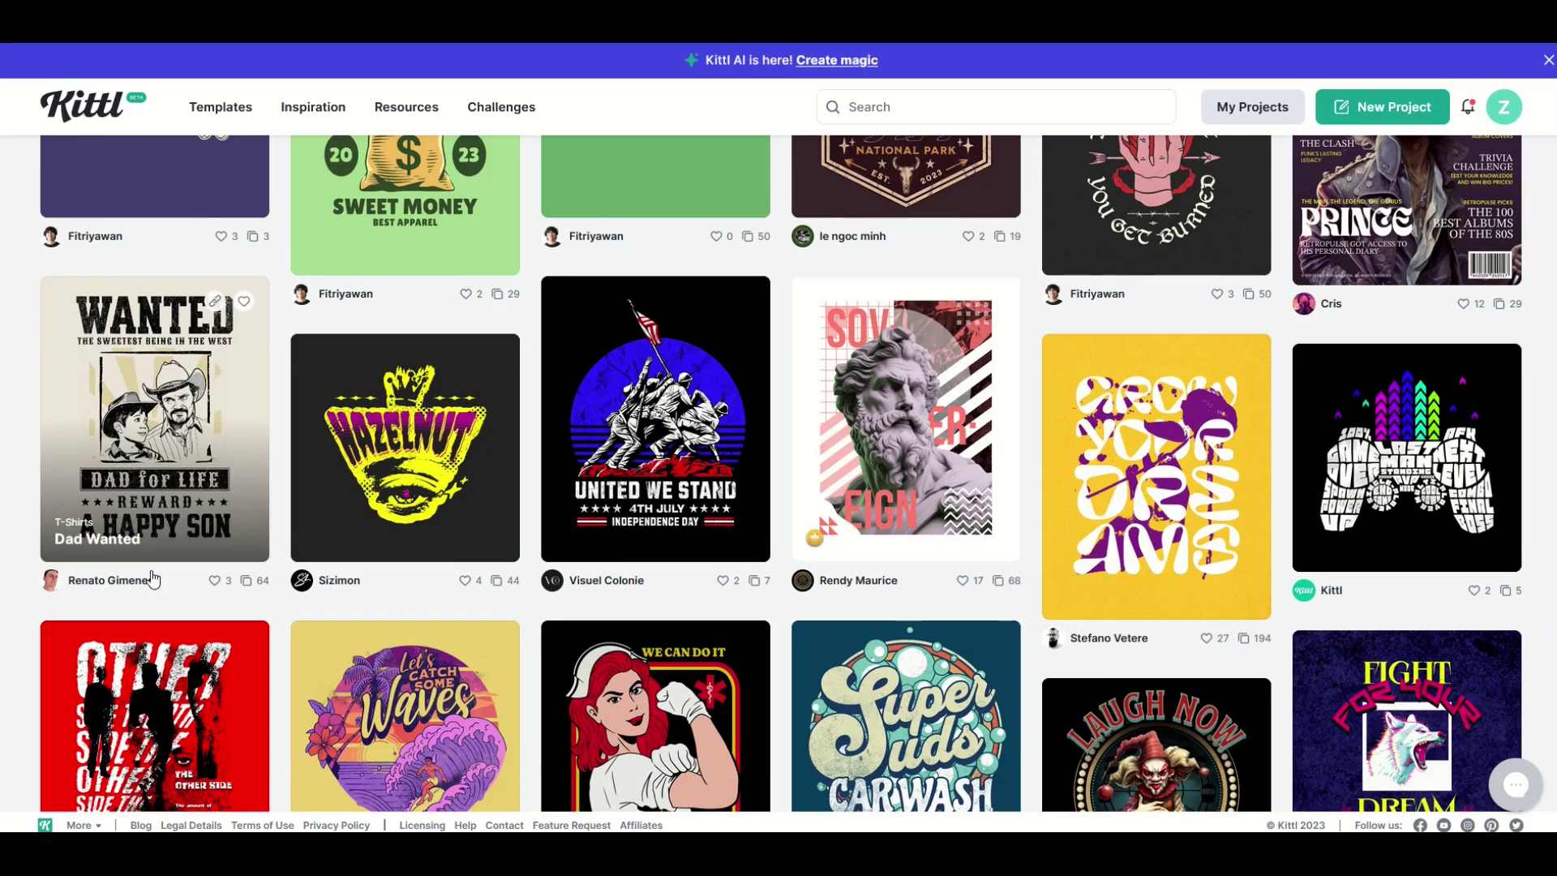
# Step: Open the Death Valley National Park template's details and start editing it with Use This Design
pyautogui.scroll(5, 152, 578)
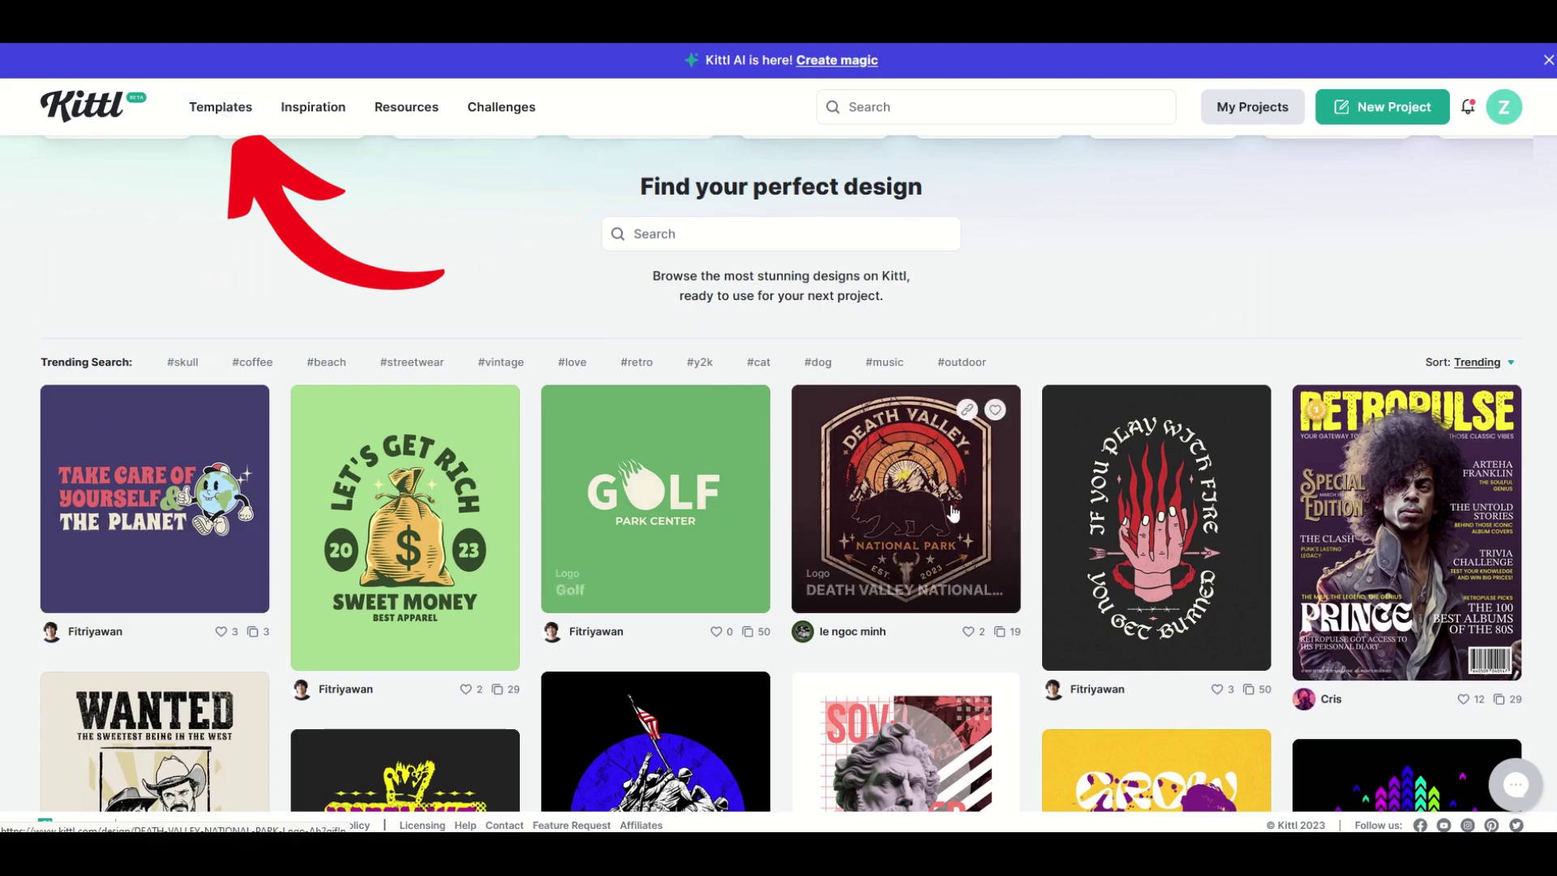
pyautogui.scroll(-3, 750, 541)
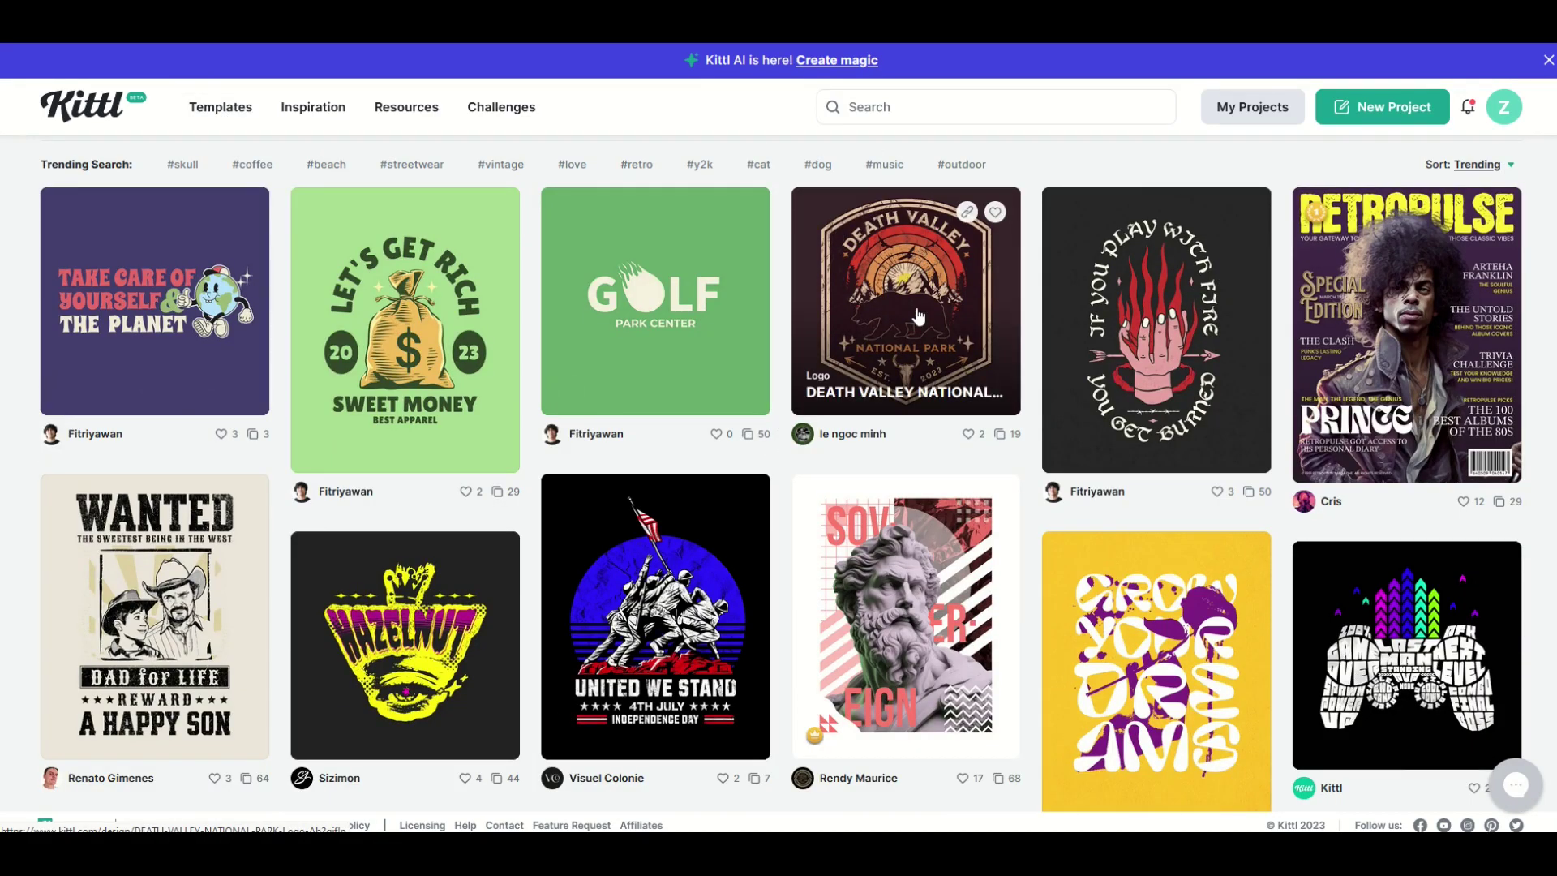
pyautogui.click(919, 317)
pyautogui.click(388, 146)
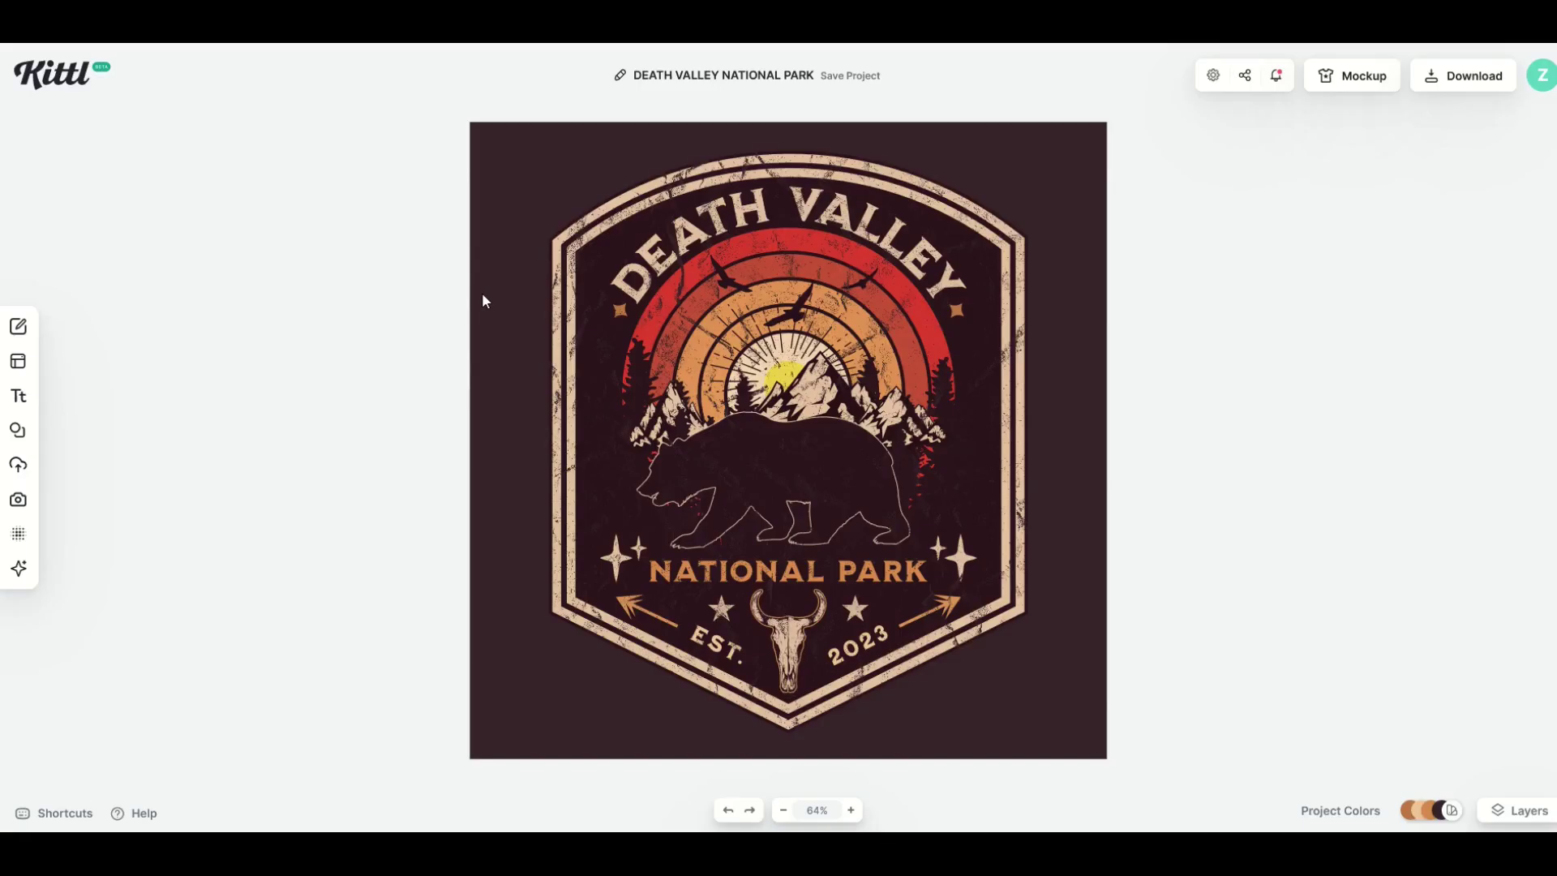
# Step: Change the artboard background colour to red
pyautogui.click(527, 469)
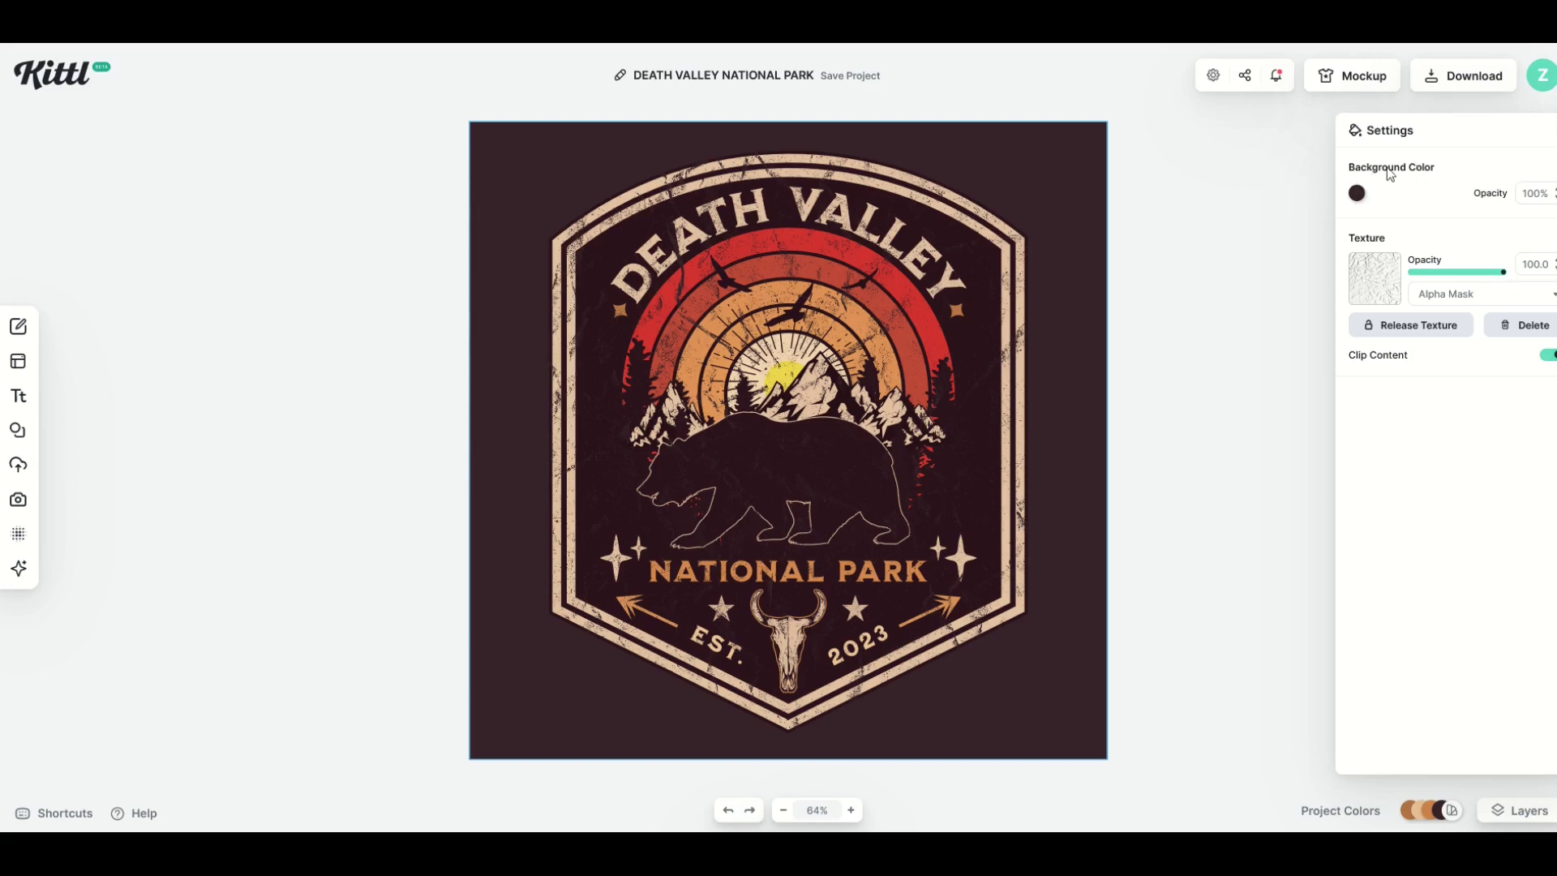
pyautogui.click(1360, 196)
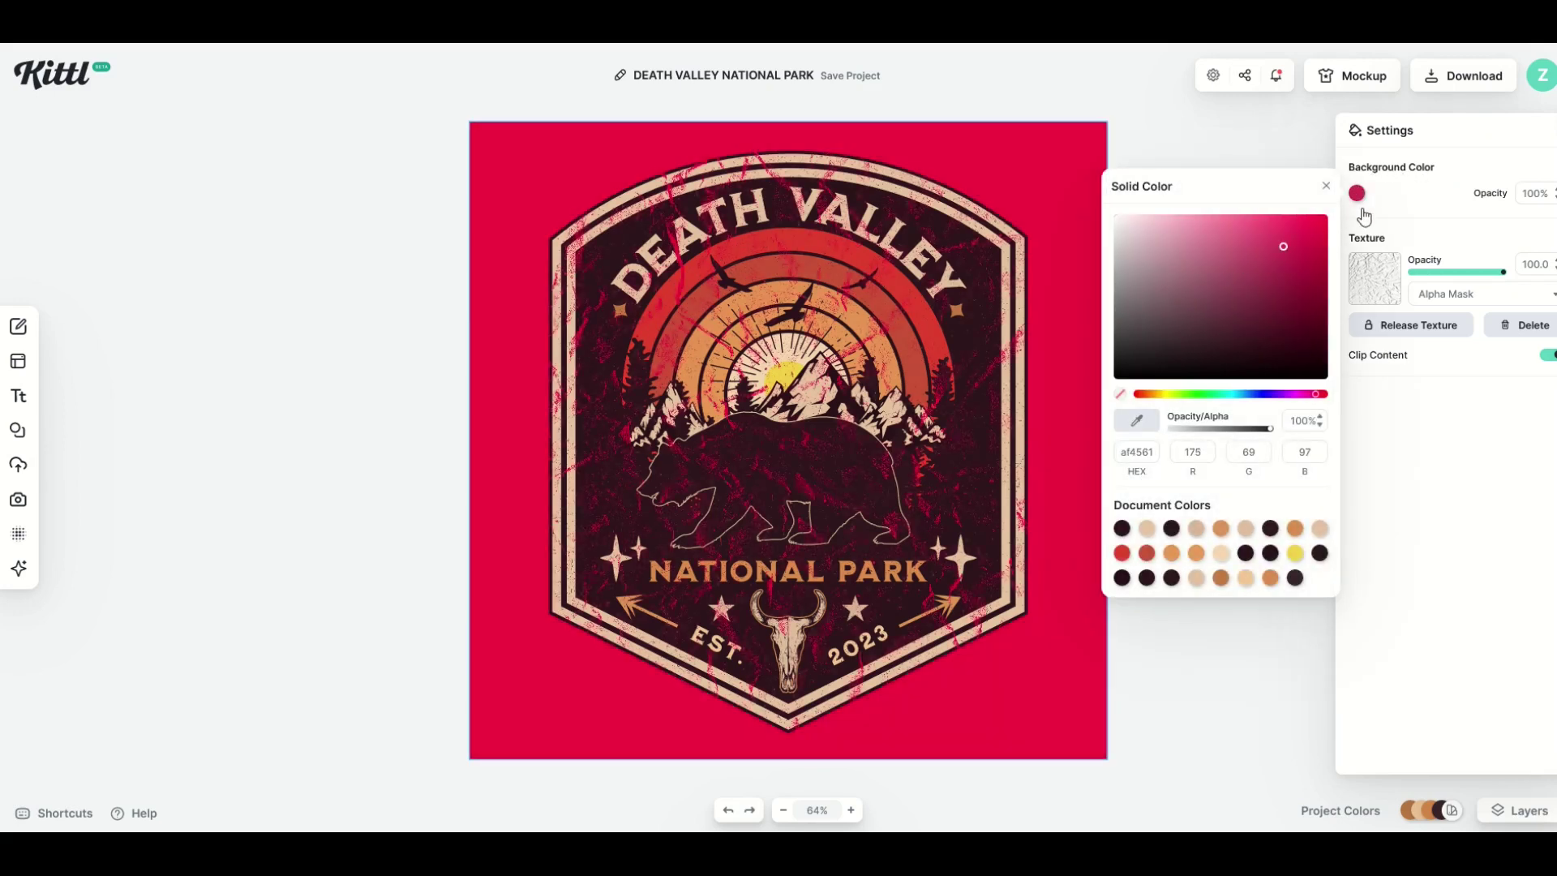
pyautogui.press('Escape')
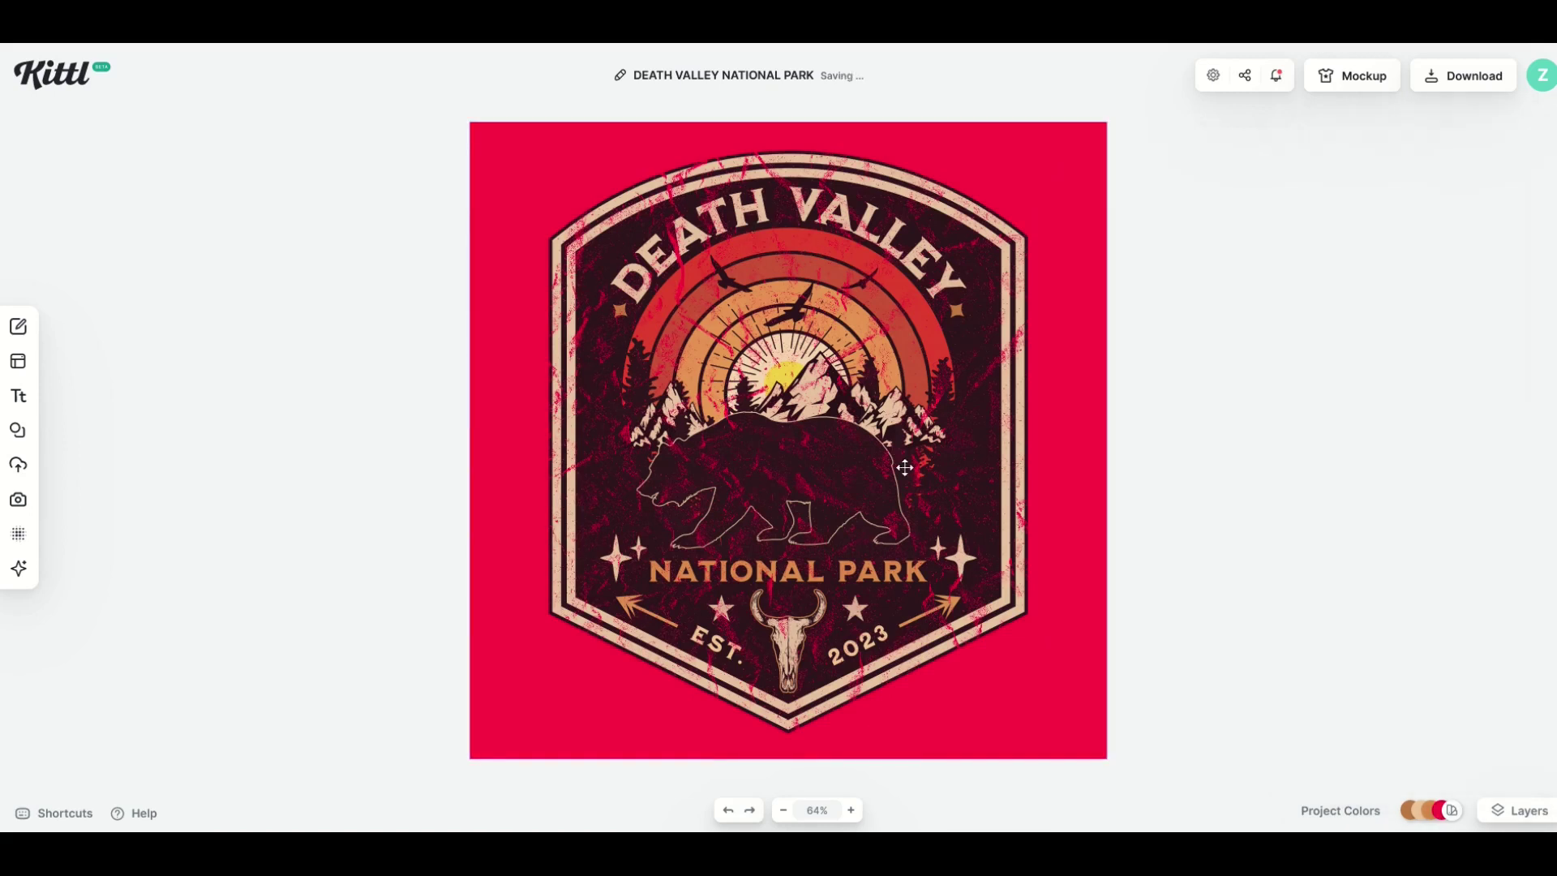
# Step: Release the crumpled-paper texture into its own layer and delete it
pyautogui.click(490, 442)
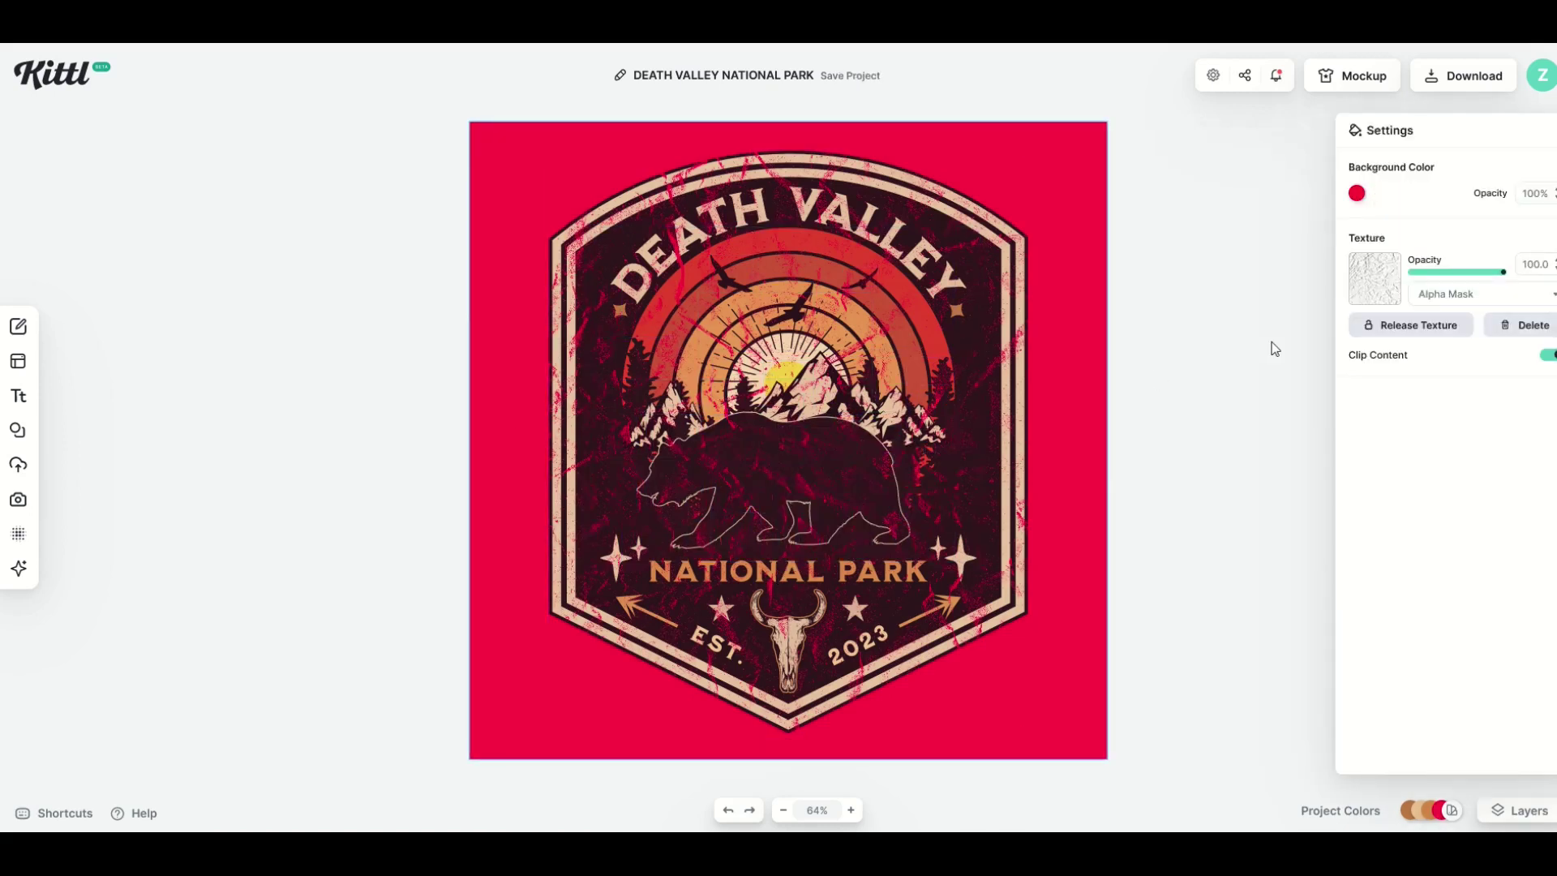
pyautogui.click(1382, 328)
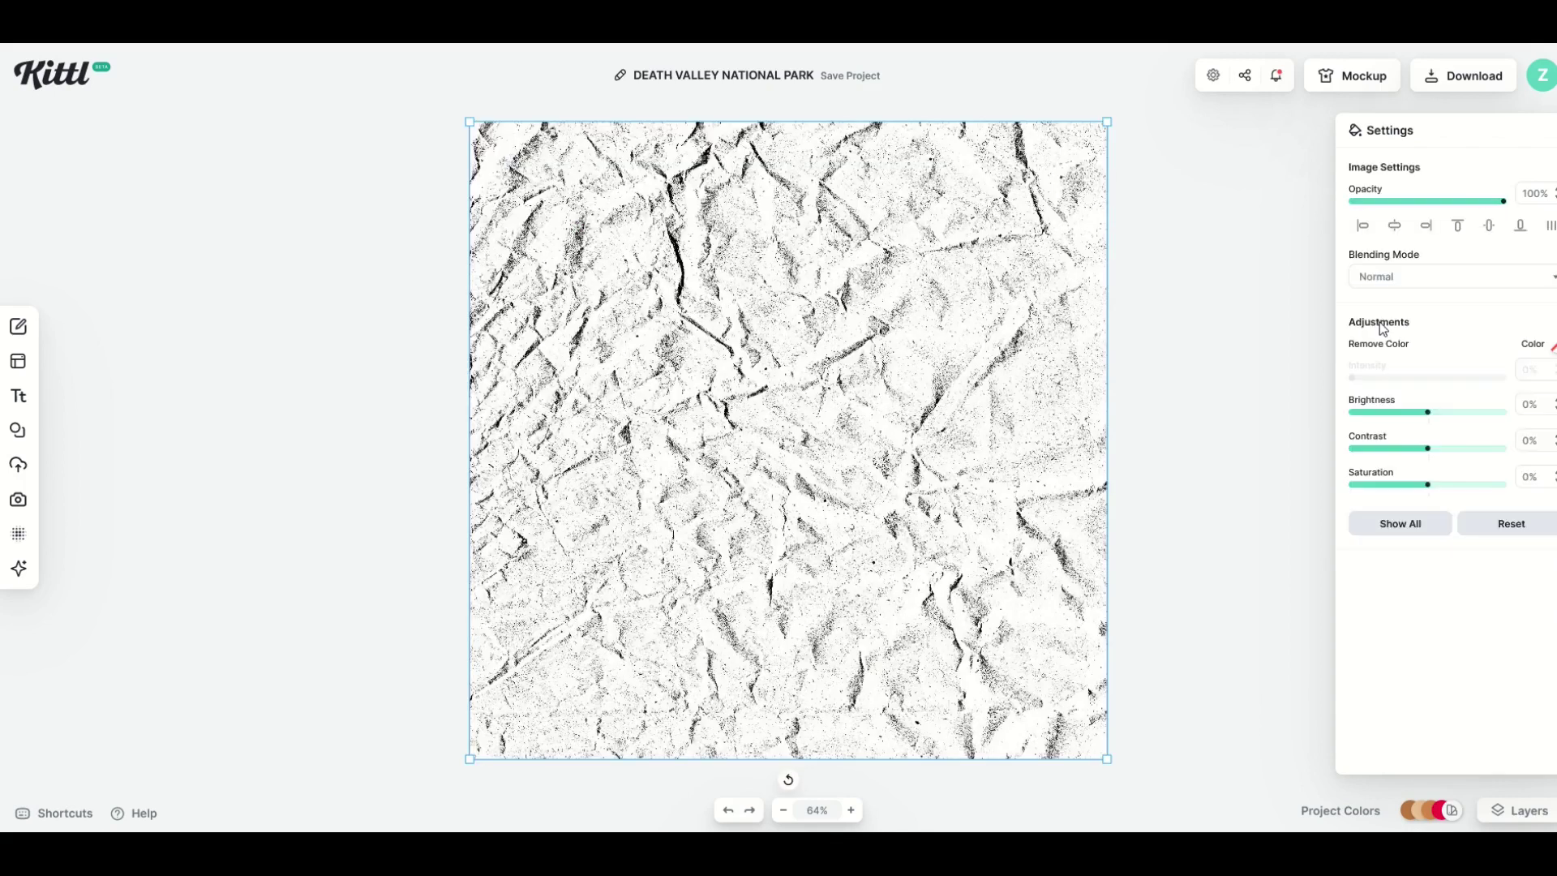
pyautogui.moveTo(878, 327); pyautogui.dragTo(719, 404)
pyautogui.press('Delete')
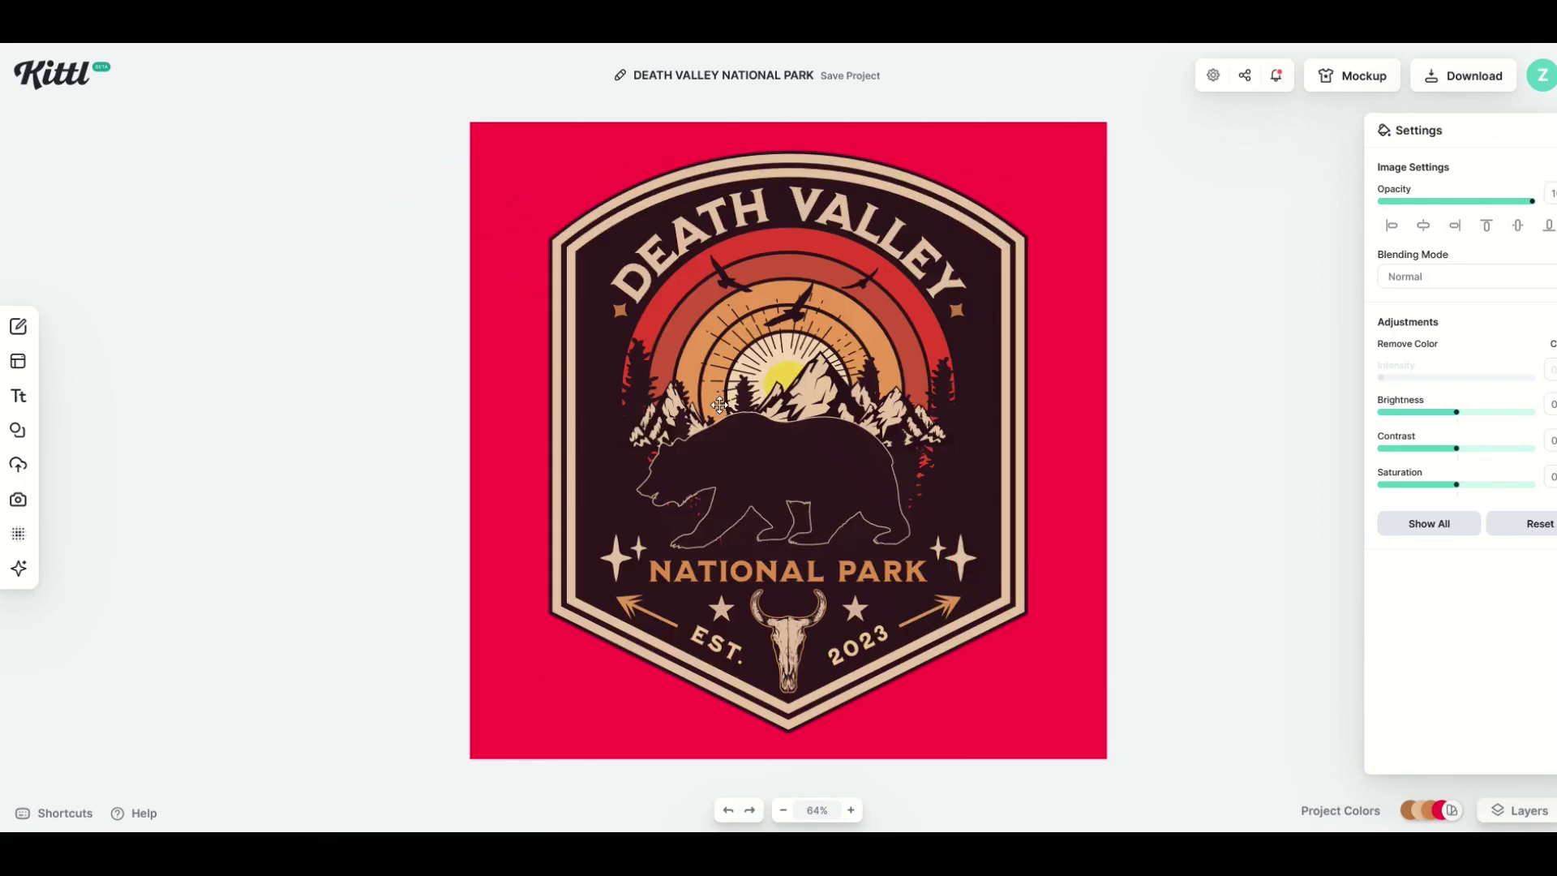
# Step: Select the bear inside the graphic group, move it over the mountains and enlarge it
pyautogui.click(755, 454)
pyautogui.click(513, 470)
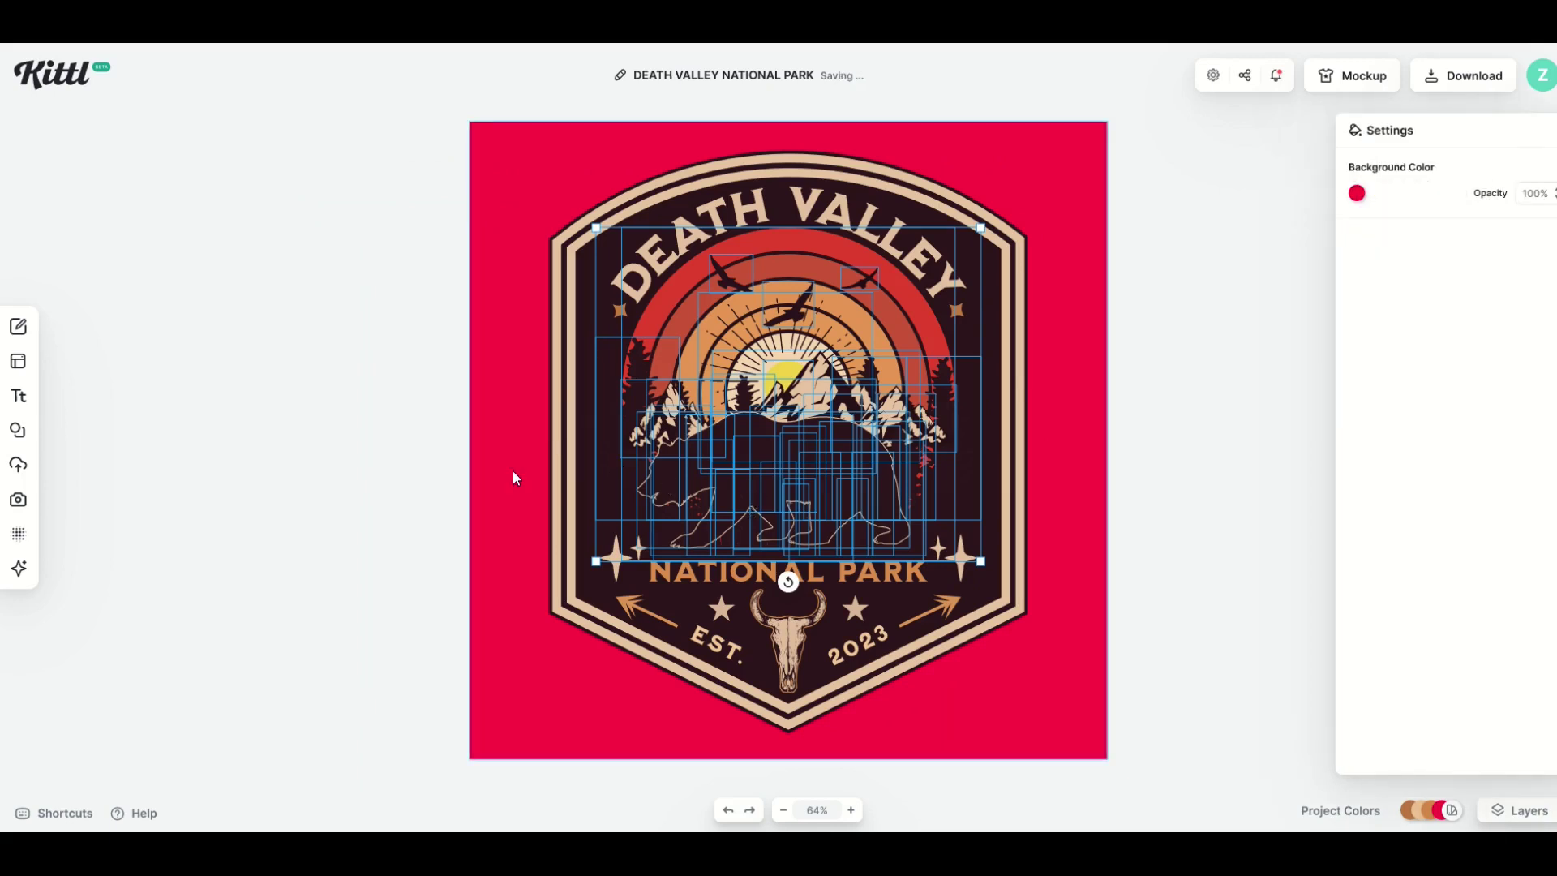
pyautogui.click(697, 467)
pyautogui.click(697, 467)
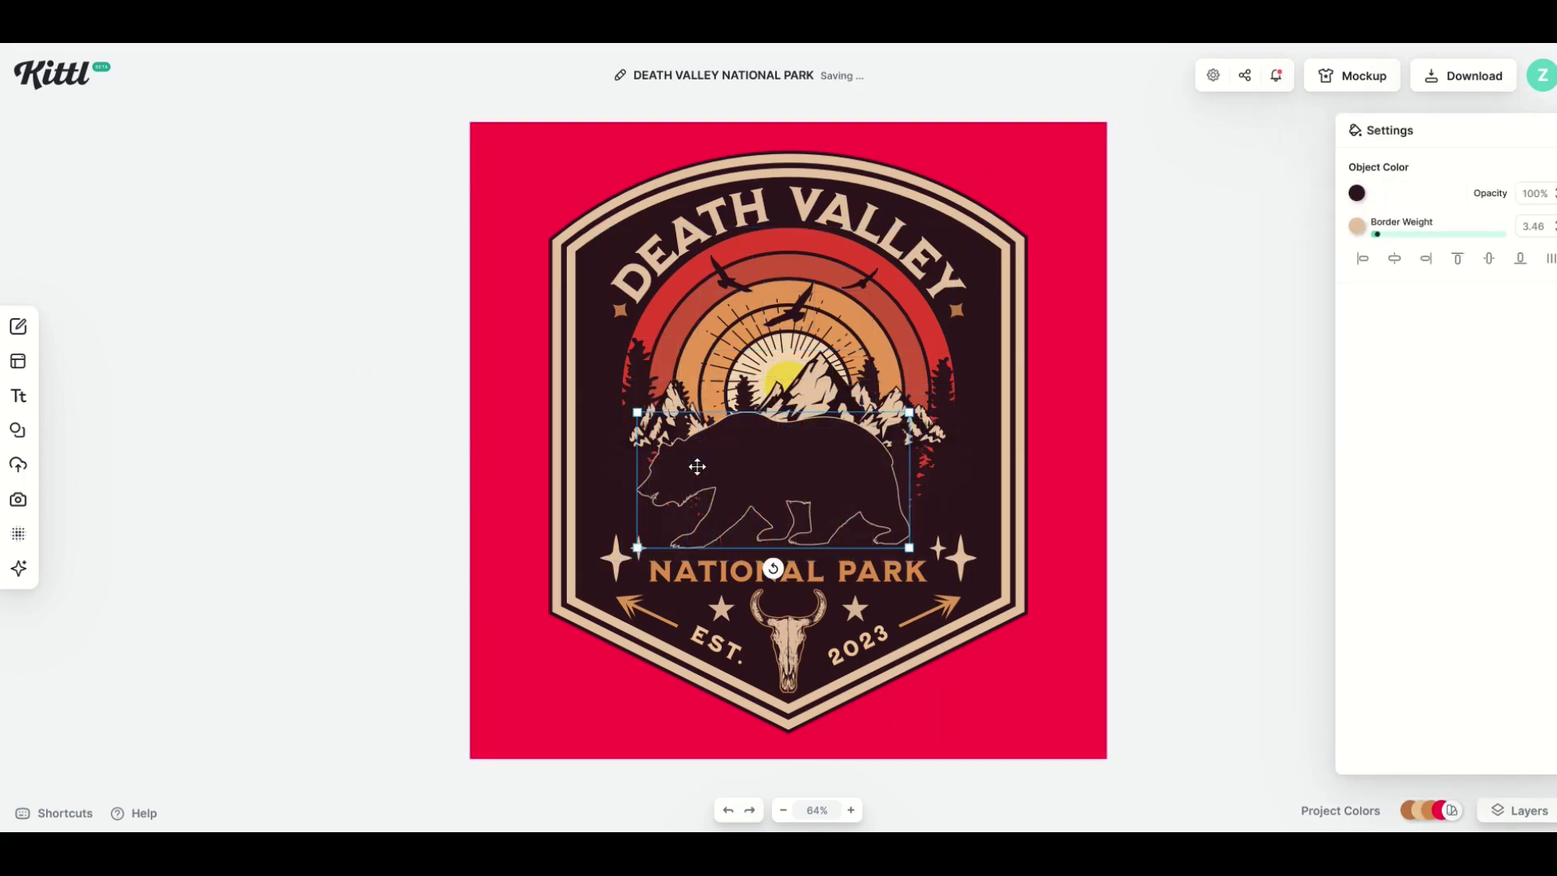
pyautogui.moveTo(700, 466); pyautogui.dragTo(688, 526)
pyautogui.moveTo(813, 466); pyautogui.dragTo(1014, 502)
# Step: Make the bear dark grey with a 13.21-weight orange e66e00 outline, centred on the badge
pyautogui.click(1358, 193)
pyautogui.moveTo(1279, 258)
pyautogui.mouseDown()
pyautogui.moveTo(1107, 324)
pyautogui.moveTo(1079, 390)
pyautogui.moveTo(1070, 344)
pyautogui.mouseUp()
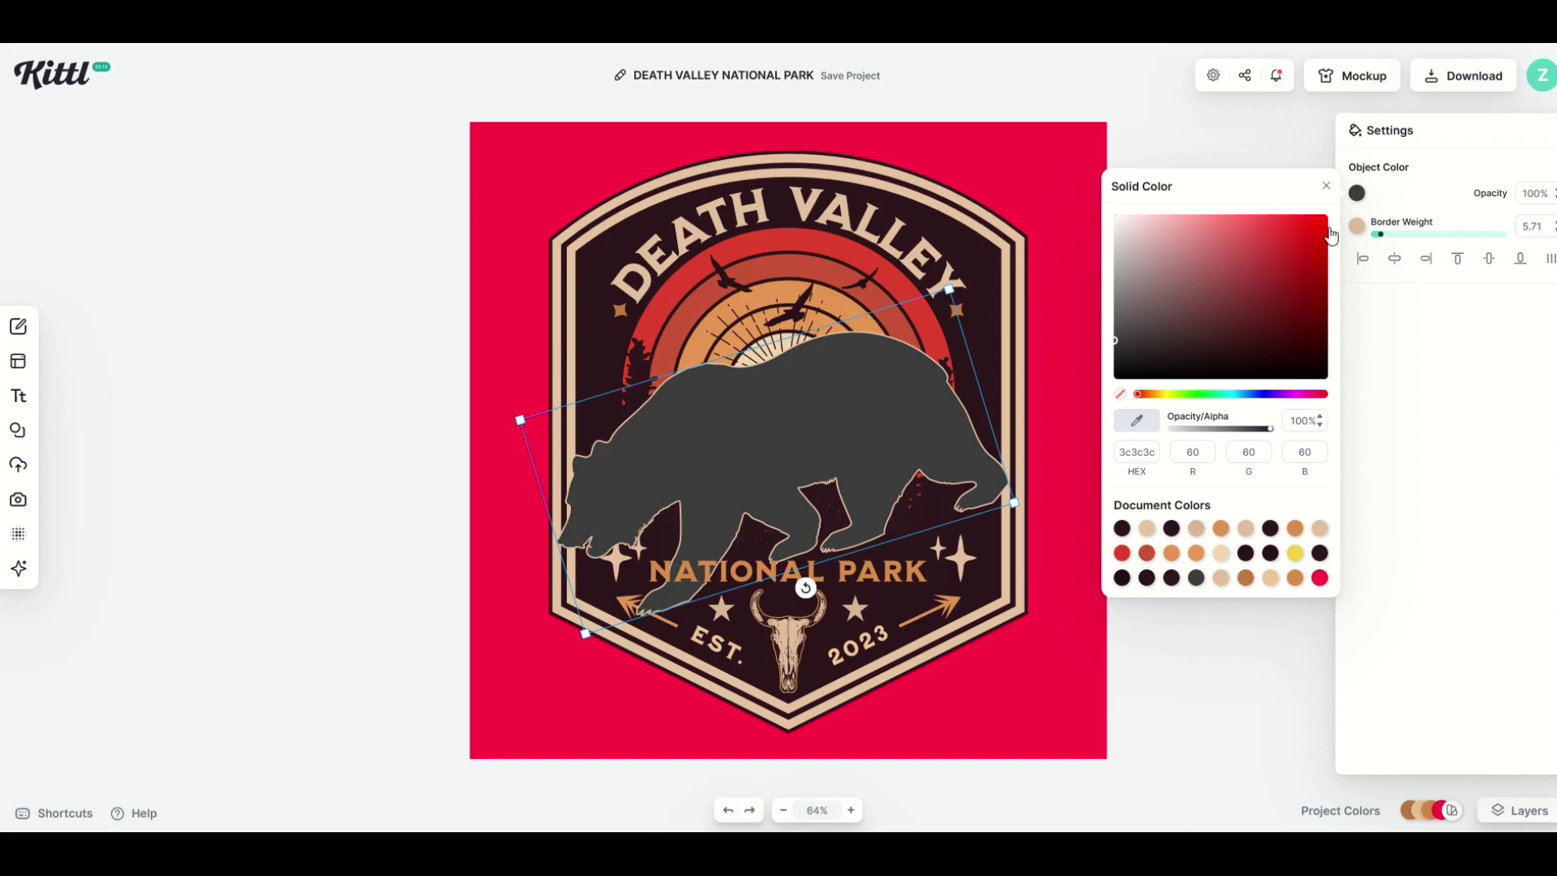
pyautogui.moveTo(1382, 243)
pyautogui.mouseDown()
pyautogui.moveTo(1412, 243)
pyautogui.moveTo(1388, 244)
pyautogui.mouseUp()
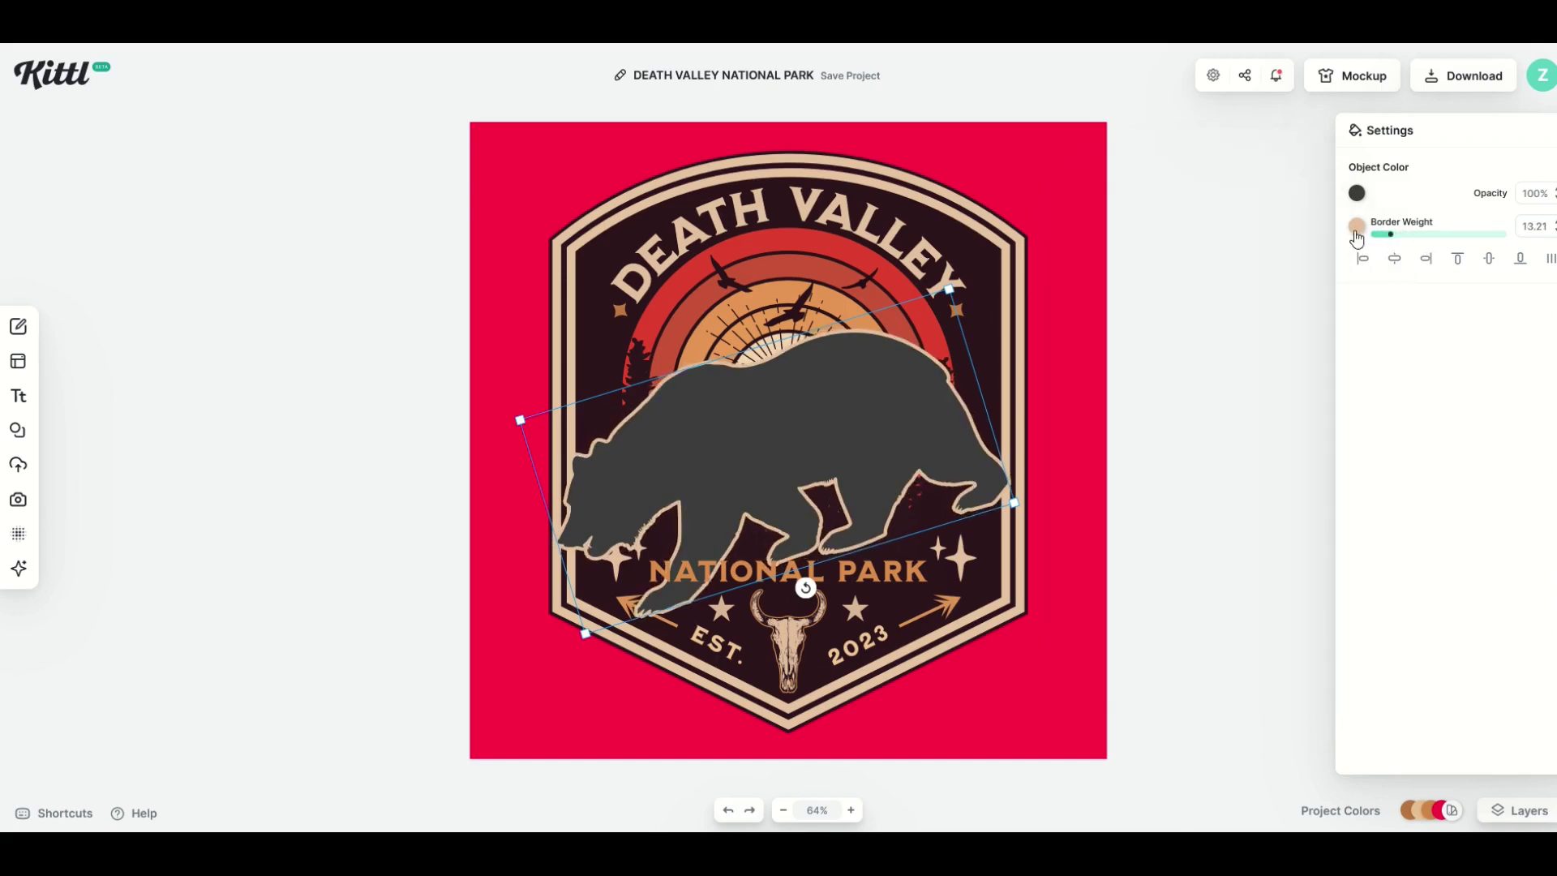
pyautogui.click(1357, 226)
pyautogui.moveTo(1265, 365); pyautogui.dragTo(1260, 323)
pyautogui.moveTo(1248, 398); pyautogui.dragTo(1393, 253)
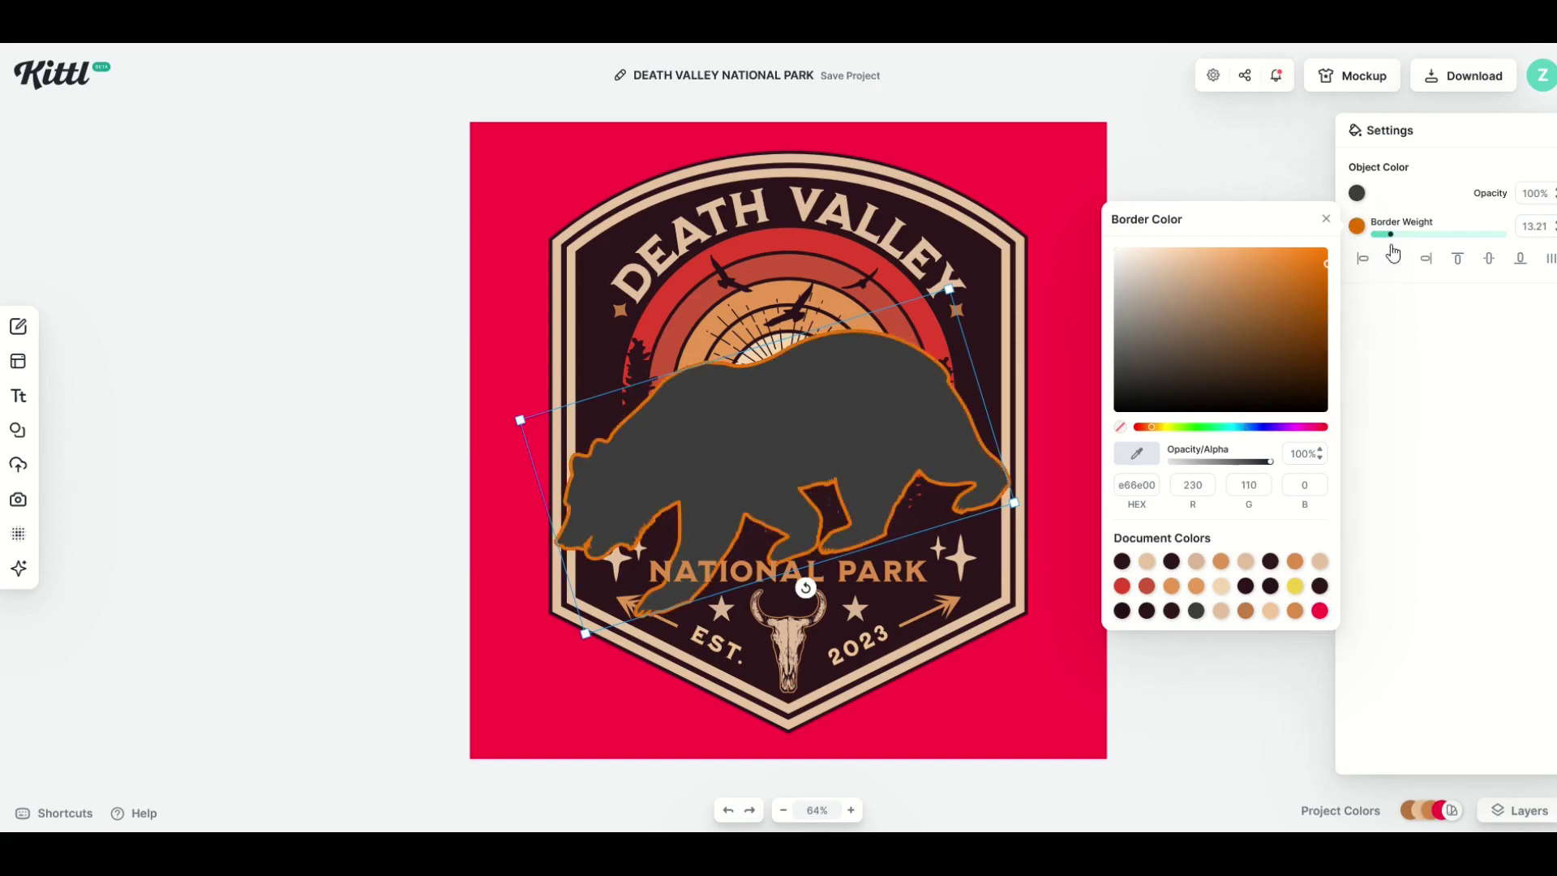
pyautogui.click(1162, 197)
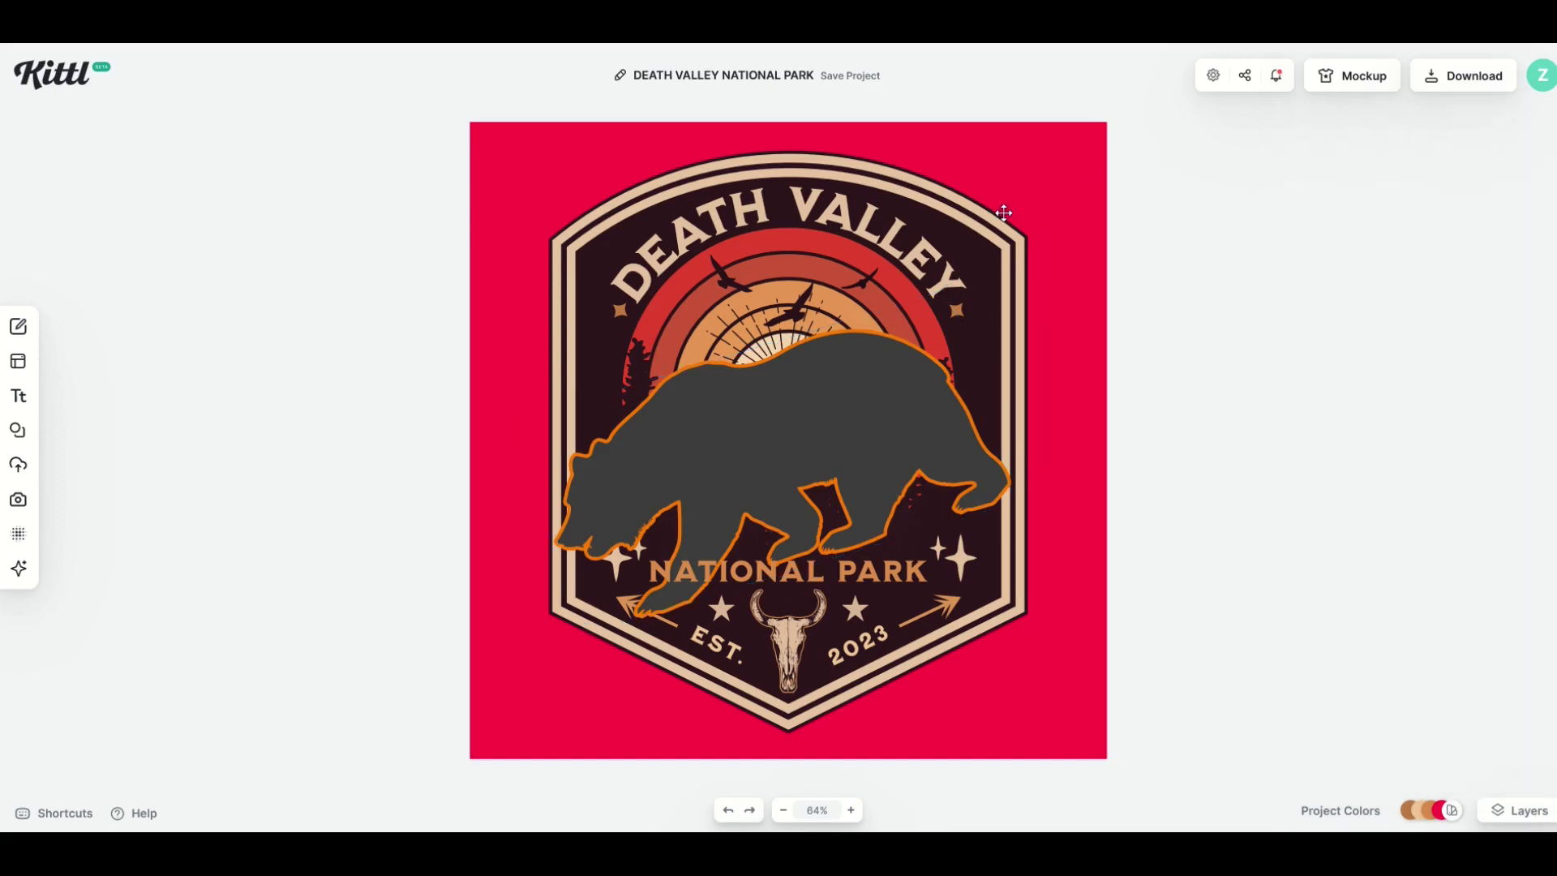
pyautogui.moveTo(857, 408); pyautogui.dragTo(640, 431)
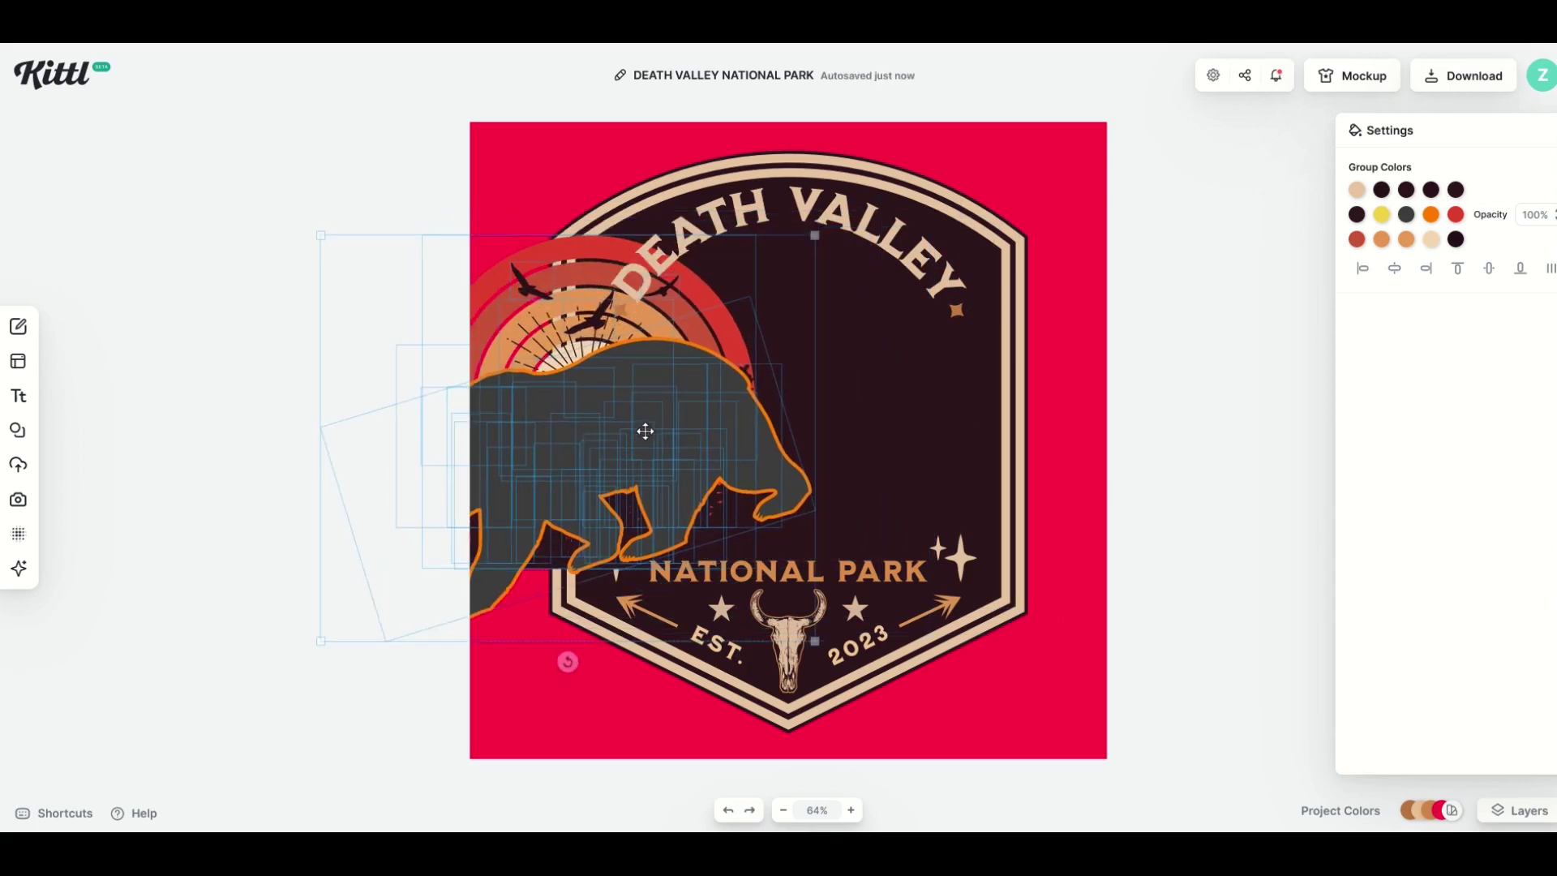
pyautogui.moveTo(867, 388)
pyautogui.mouseDown()
pyautogui.moveTo(914, 417)
pyautogui.moveTo(849, 411)
pyautogui.mouseUp()
pyautogui.click(1055, 430)
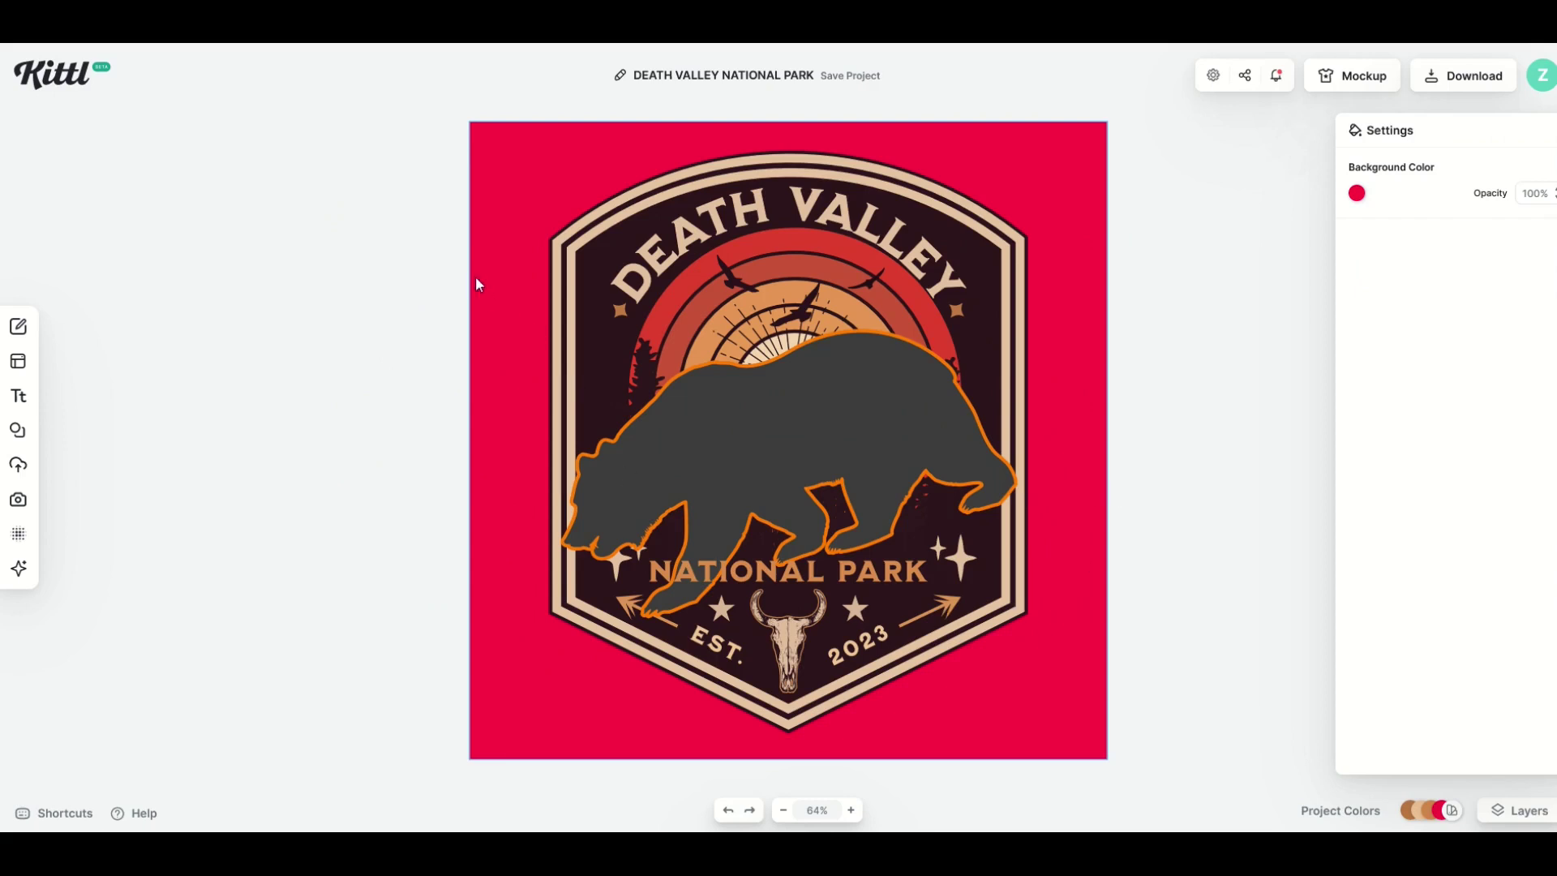
# Step: Move the skull ornament over the bear's legs and bring it in front of the bear
pyautogui.click(799, 670)
pyautogui.moveTo(792, 649); pyautogui.dragTo(846, 712)
pyautogui.moveTo(781, 627); pyautogui.dragTo(798, 644)
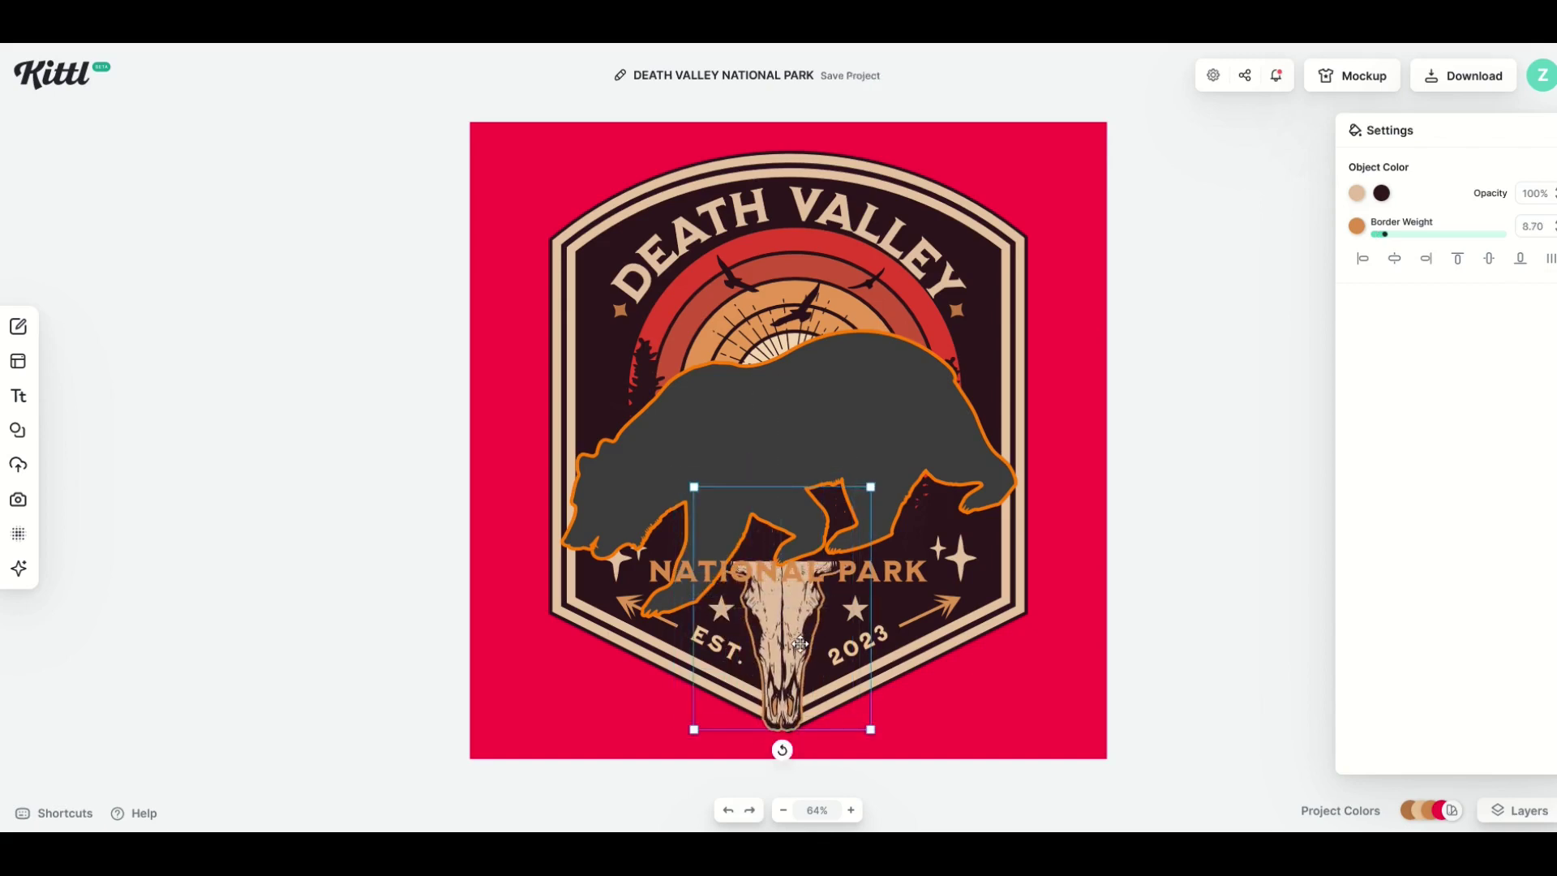
pyautogui.rightClick(801, 648)
pyautogui.click(843, 748)
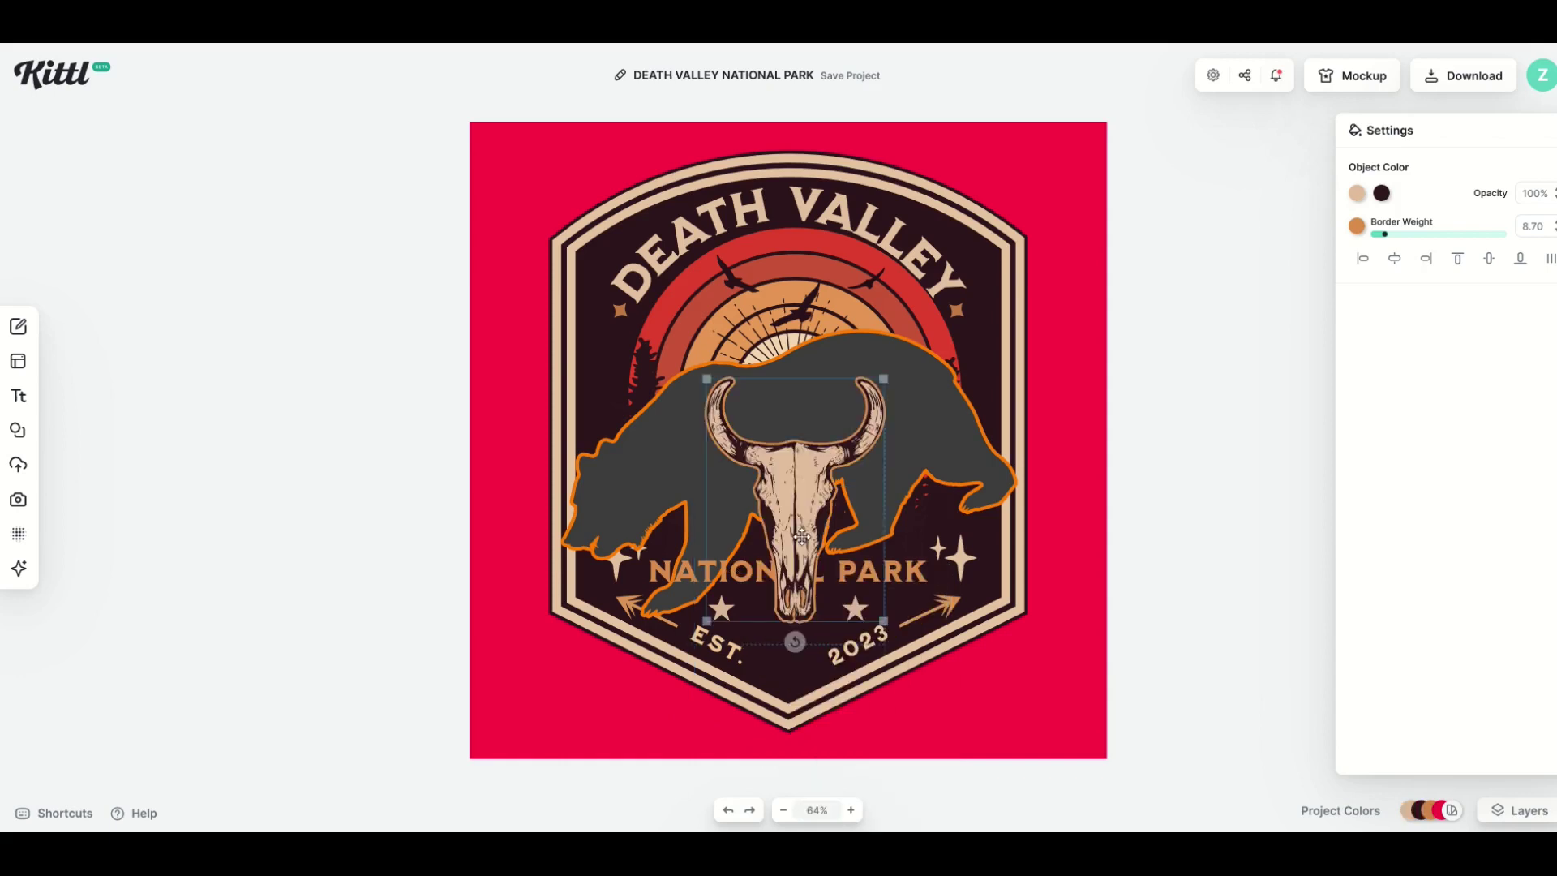
pyautogui.click(1057, 694)
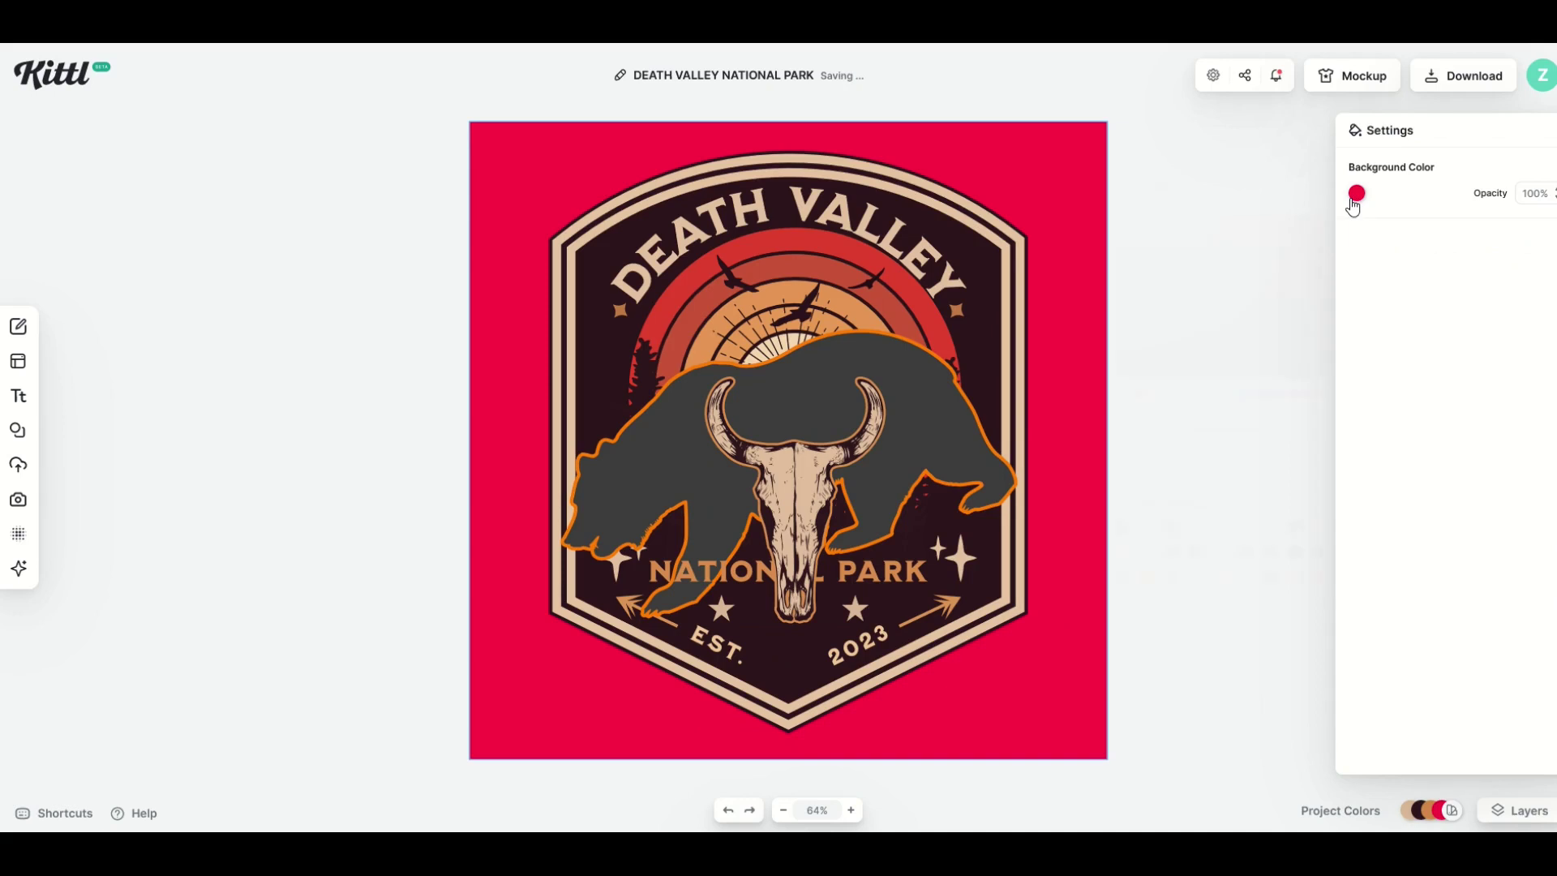
# Step: Change the badge background colour from red to grey
pyautogui.click(1356, 194)
pyautogui.click(1293, 302)
pyautogui.moveTo(1318, 298); pyautogui.dragTo(383, 370)
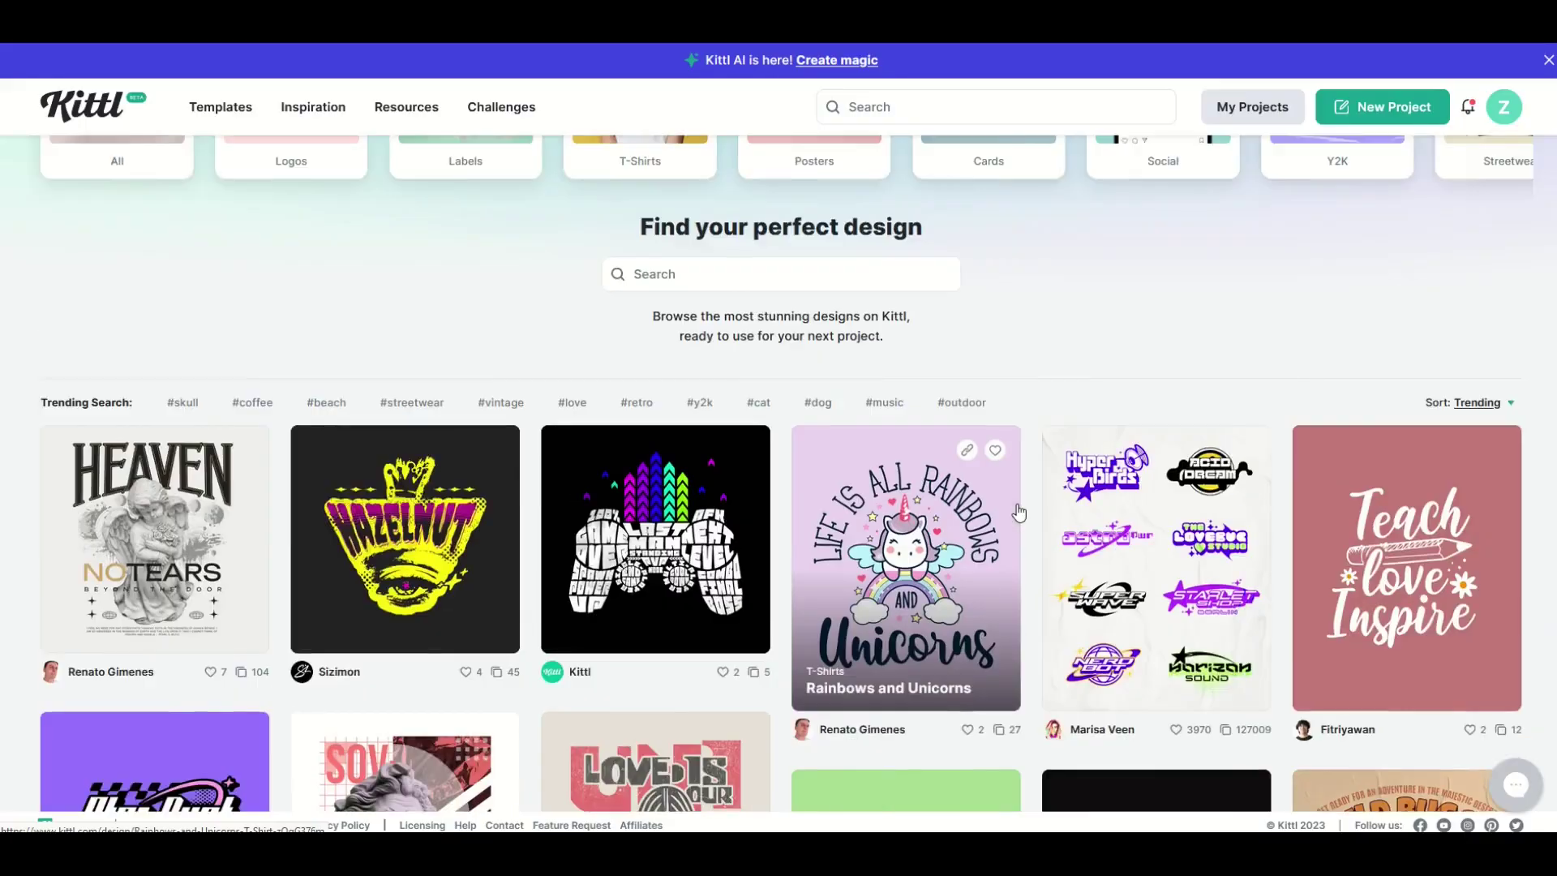
# Step: Filter templates to the Y2K category and open the Y2K Streetwear Logos template details
pyautogui.scroll(2, 1014, 511)
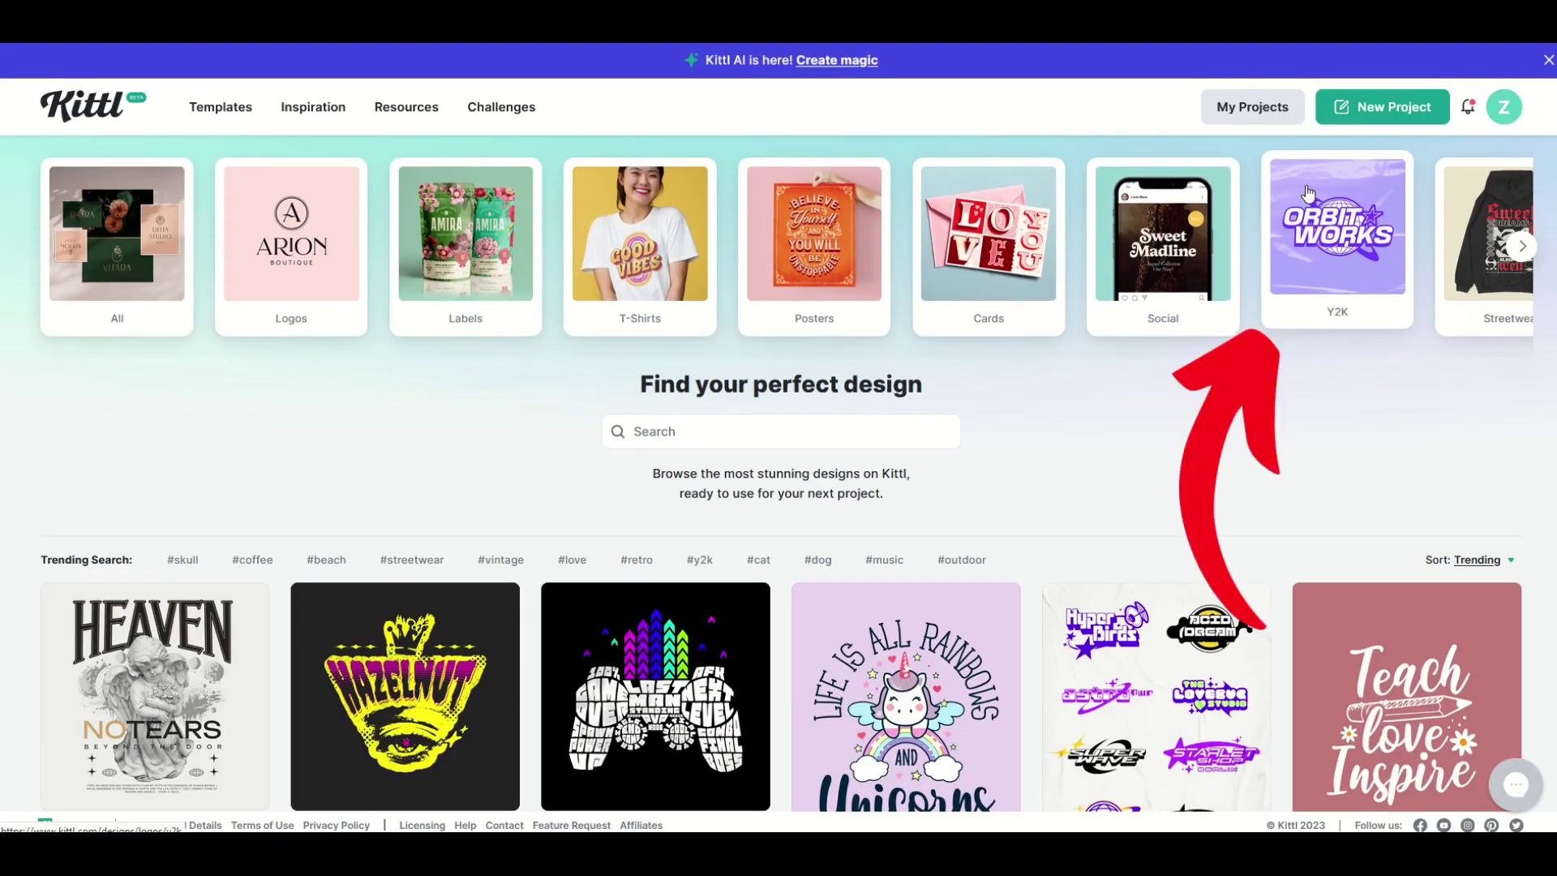
pyautogui.click(1331, 281)
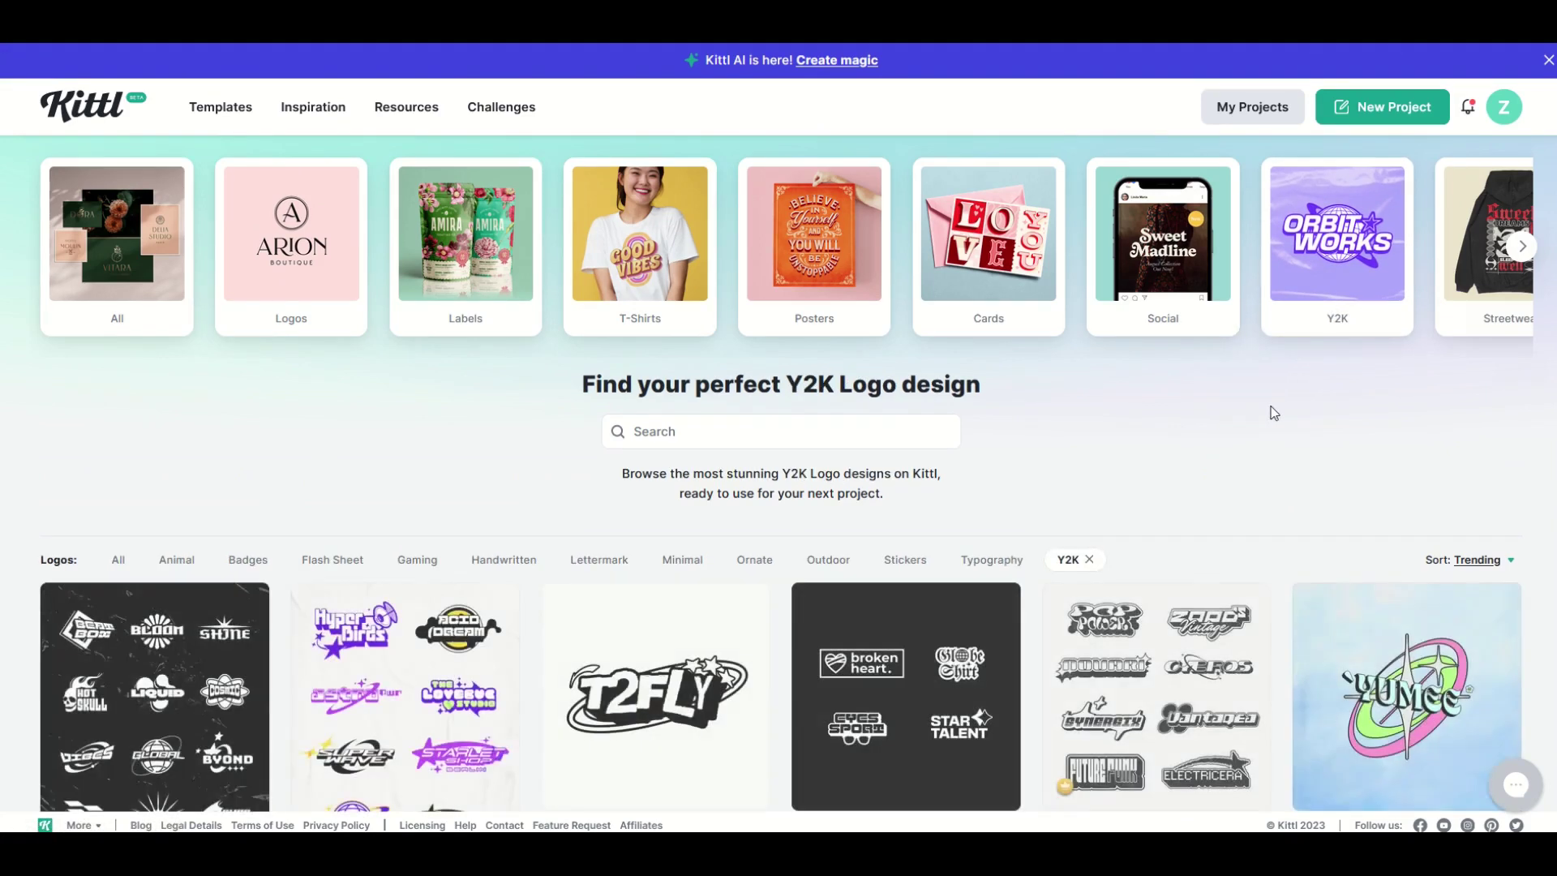
pyautogui.scroll(-5, 1274, 412)
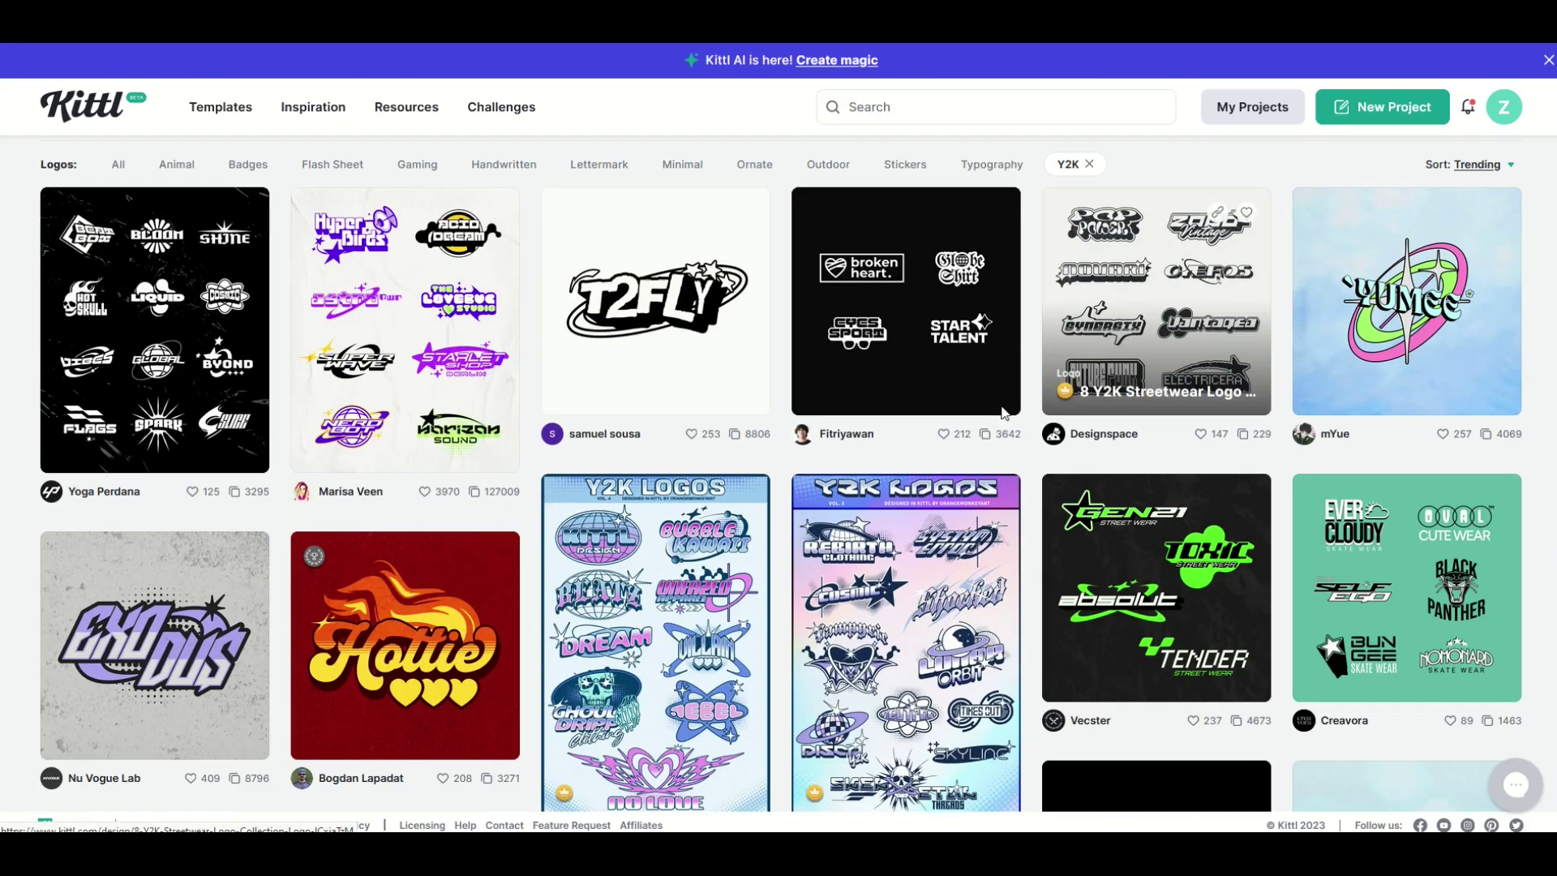
pyautogui.scroll(-3, 726, 424)
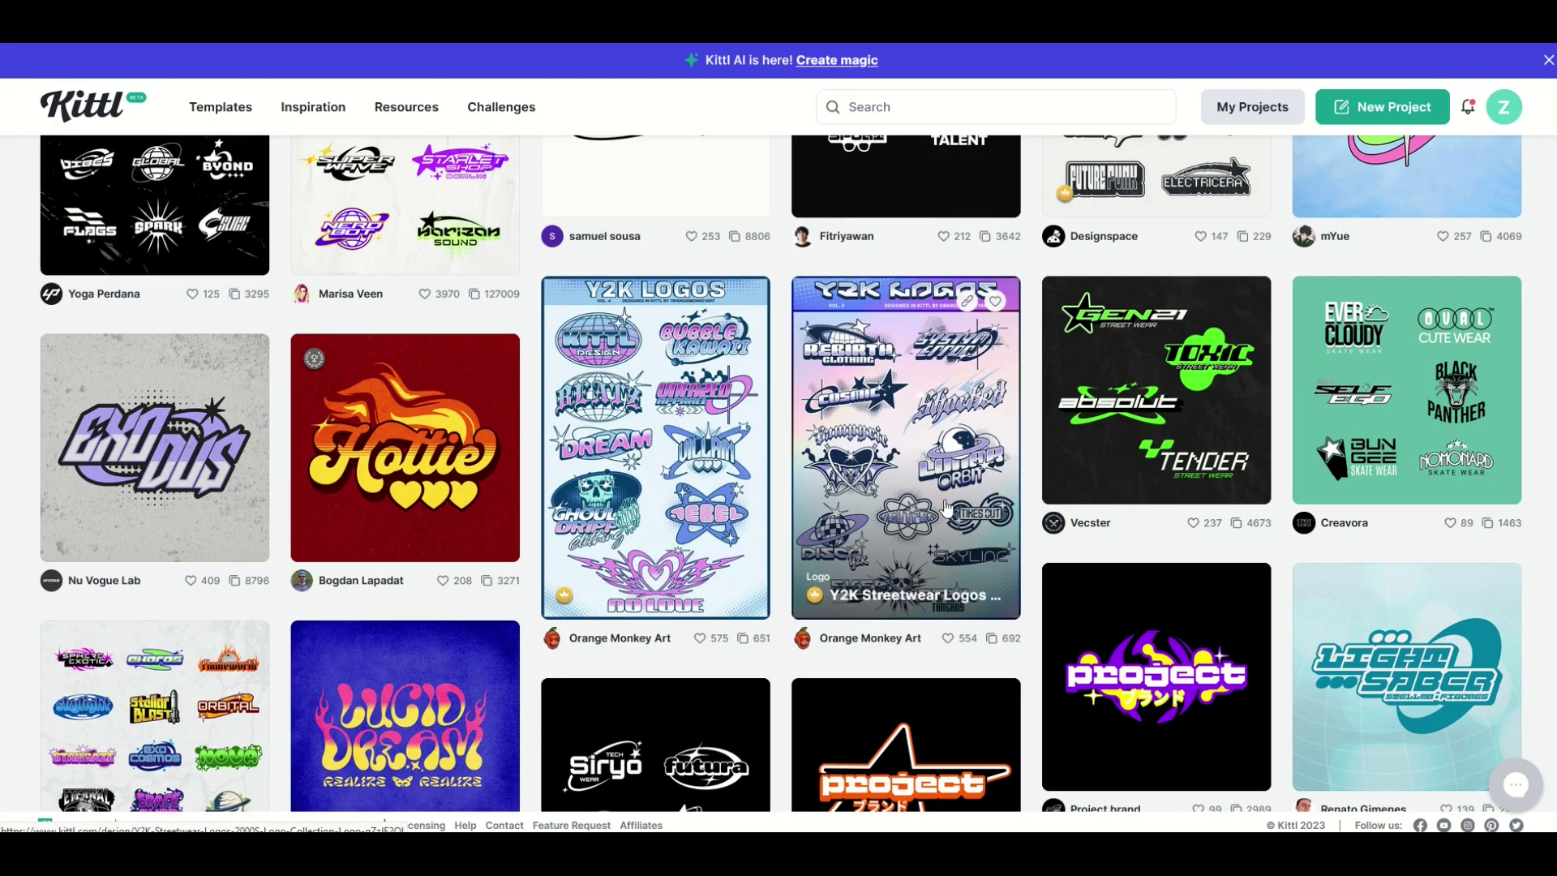
pyautogui.click(617, 380)
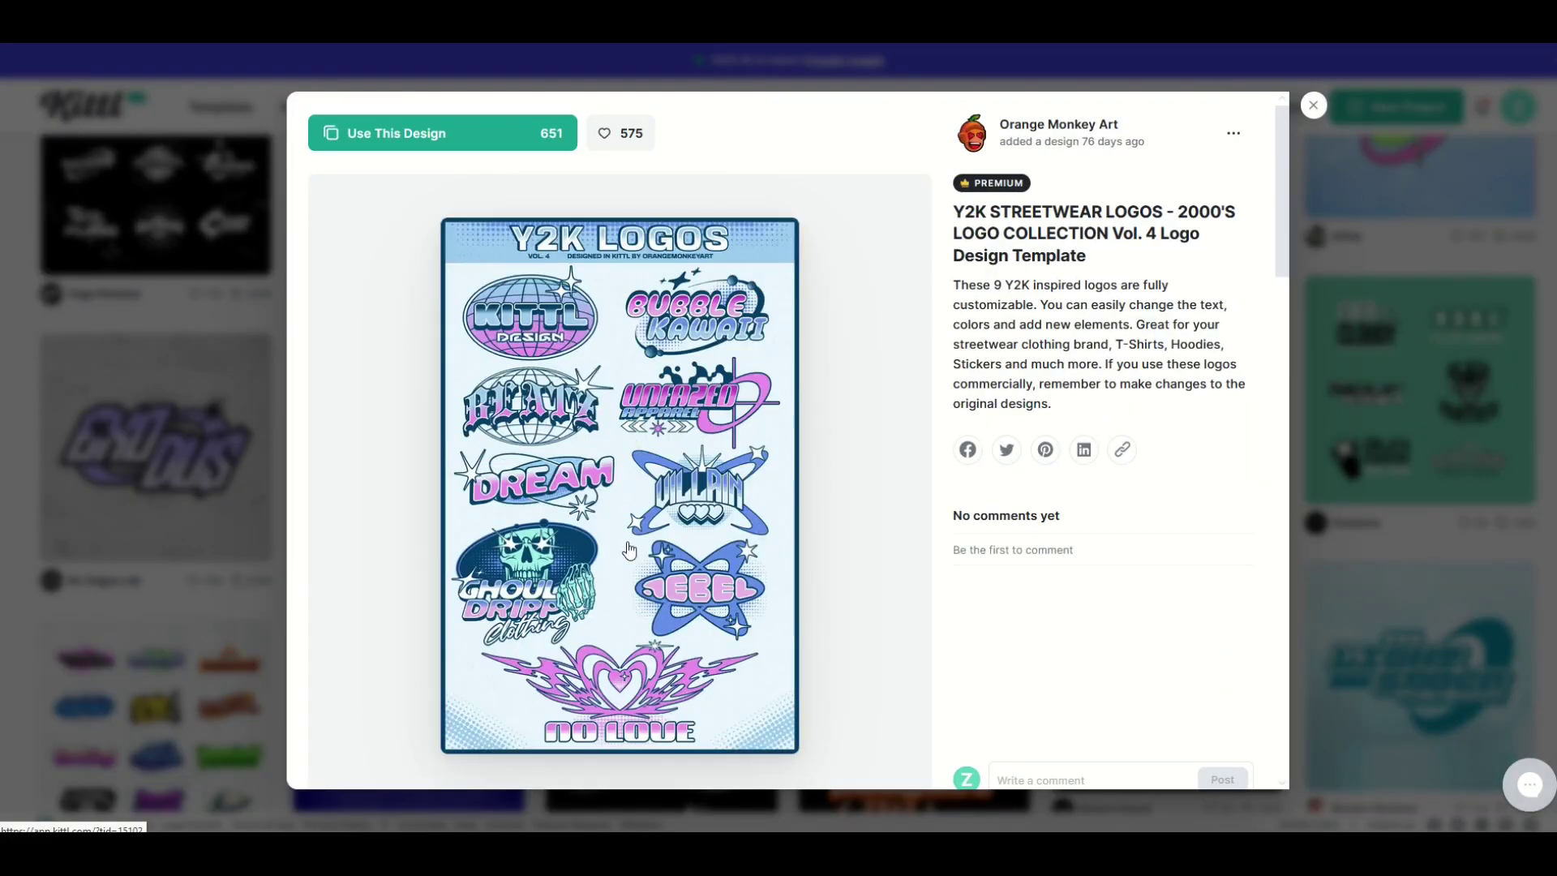
# Step: Open the Y2K Streetwear Logos template in the editor and select its logos one by one
pyautogui.click(513, 417)
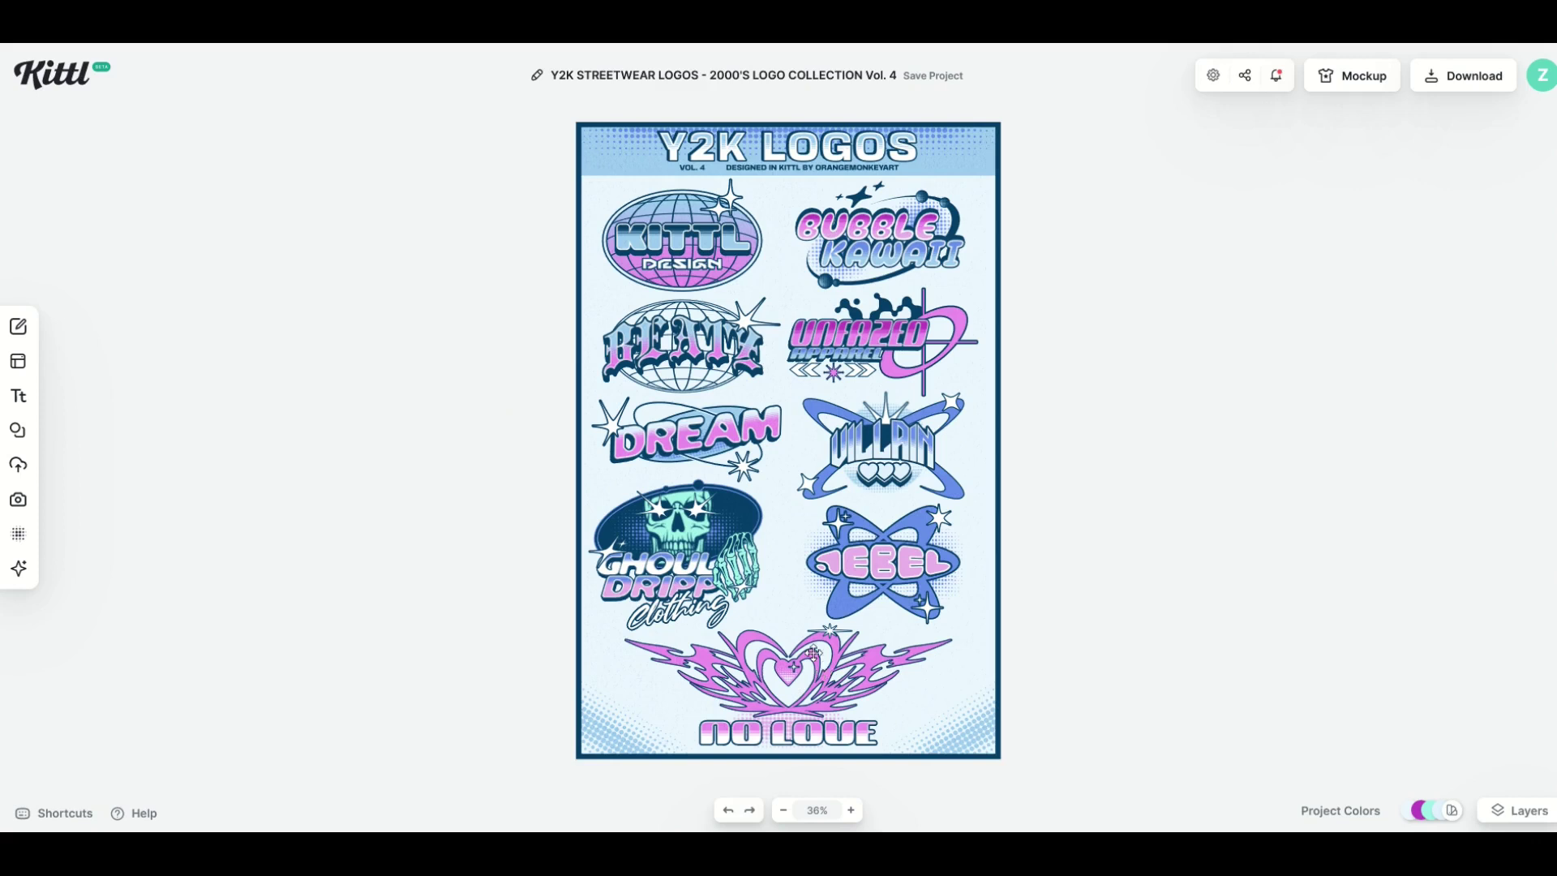
pyautogui.click(689, 438)
pyautogui.click(678, 520)
pyautogui.click(732, 678)
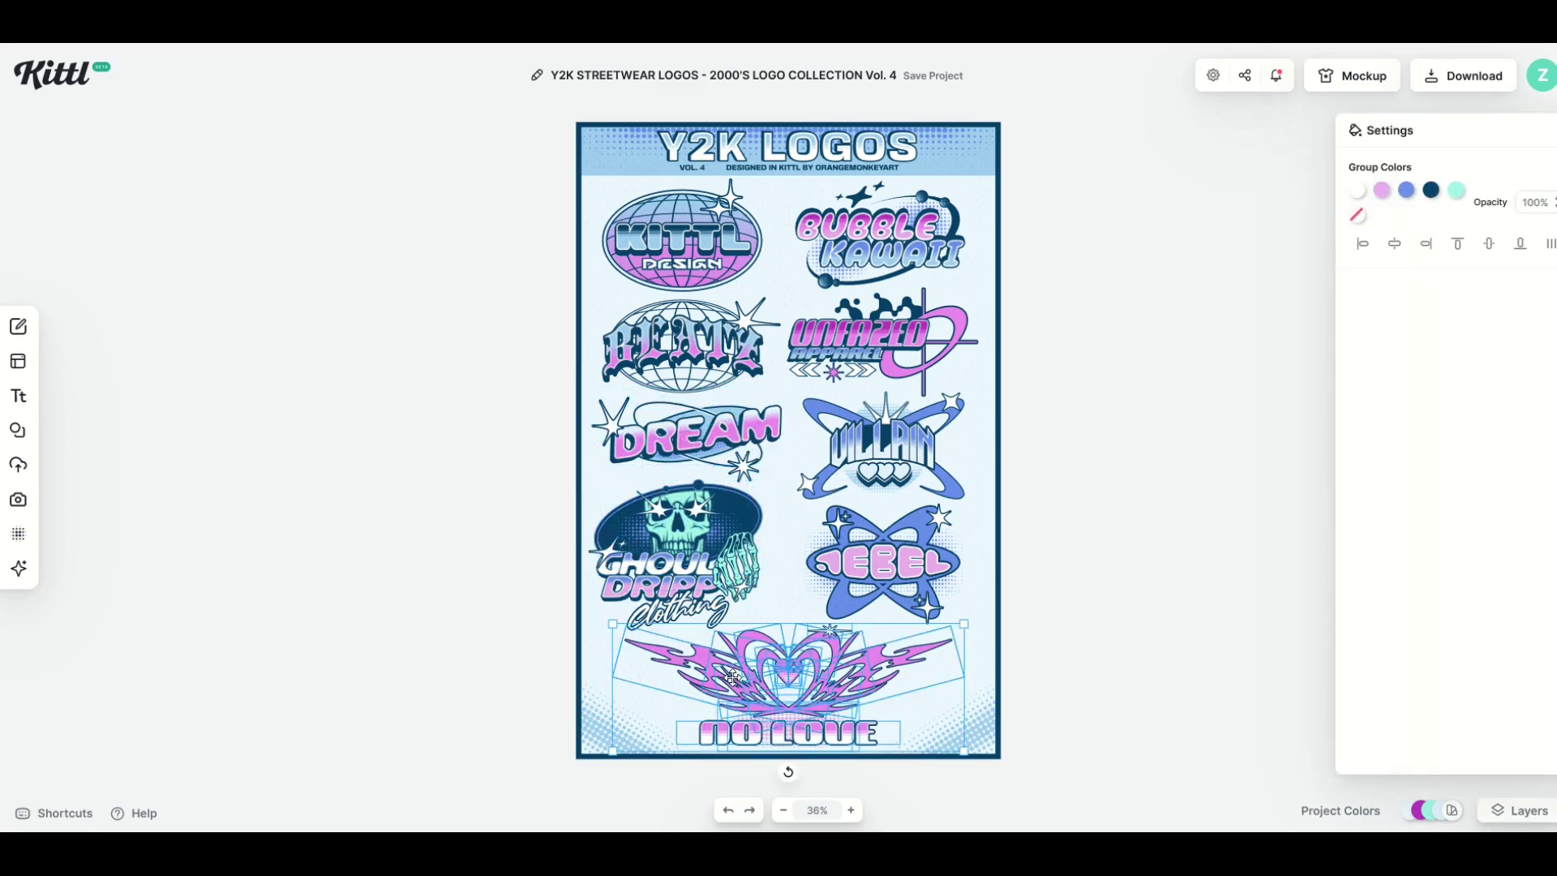
pyautogui.click(877, 538)
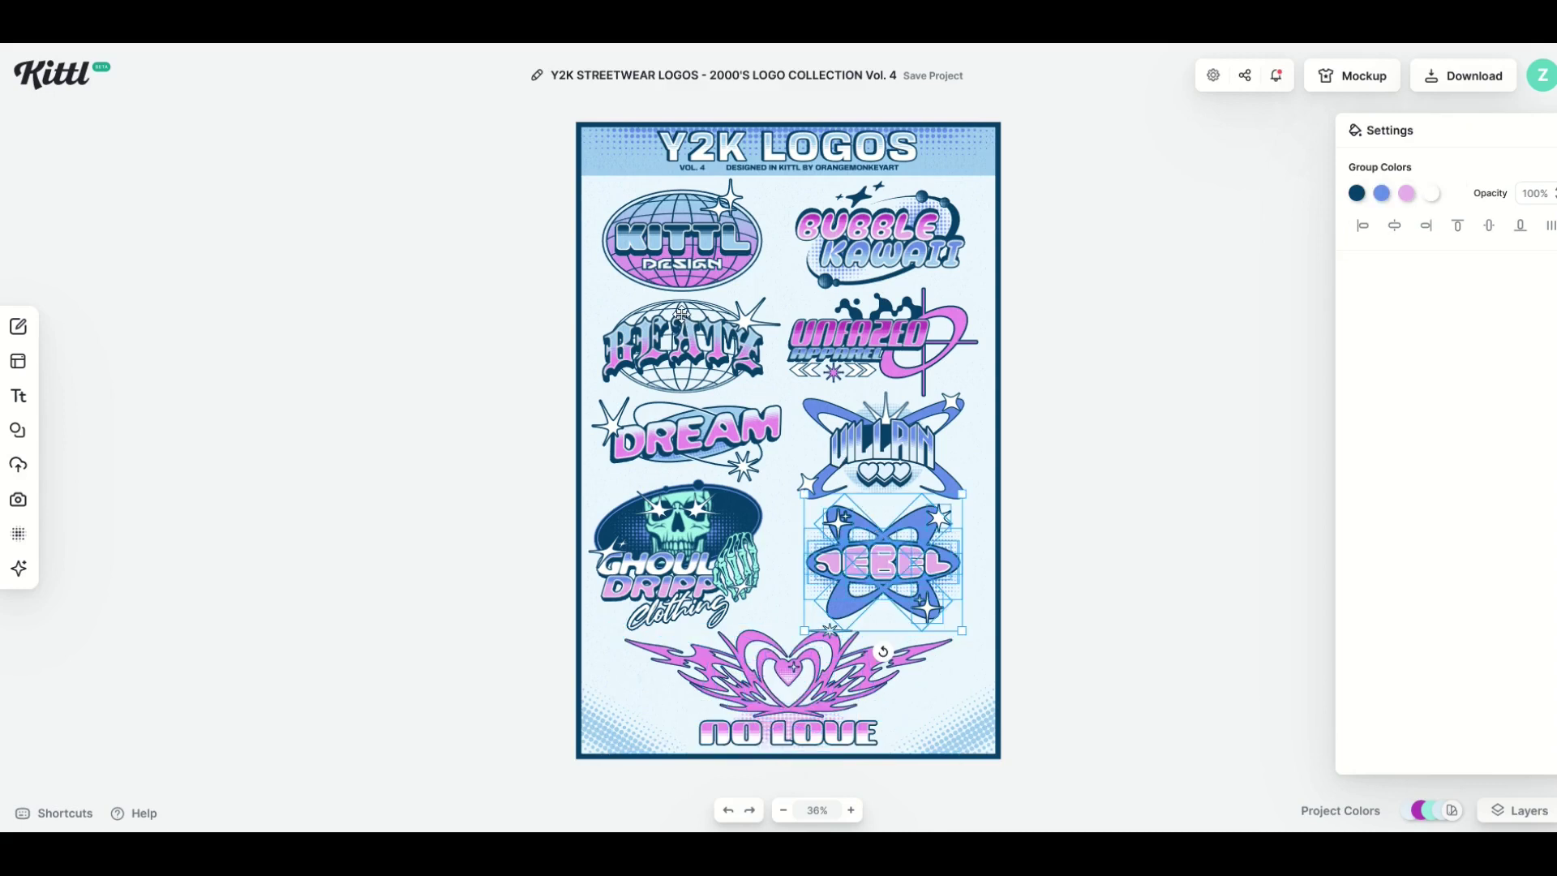
pyautogui.click(669, 264)
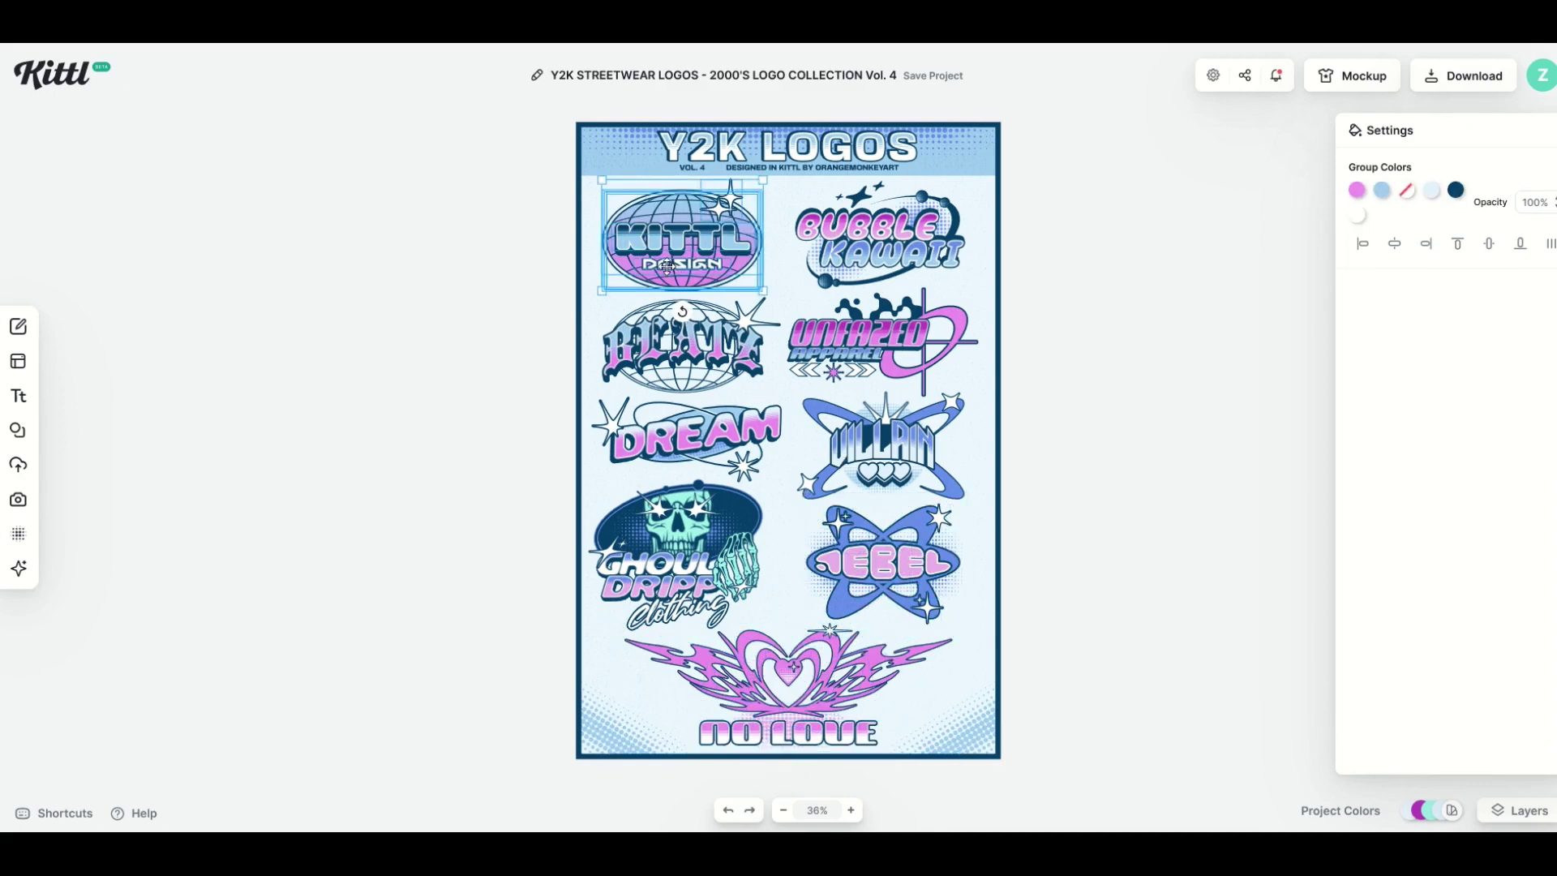
# Step: Delete the Blazin, DREAM, Ghoul Dripp, No Love, Rebel, Villain and Unfazed logos
pyautogui.click(673, 328)
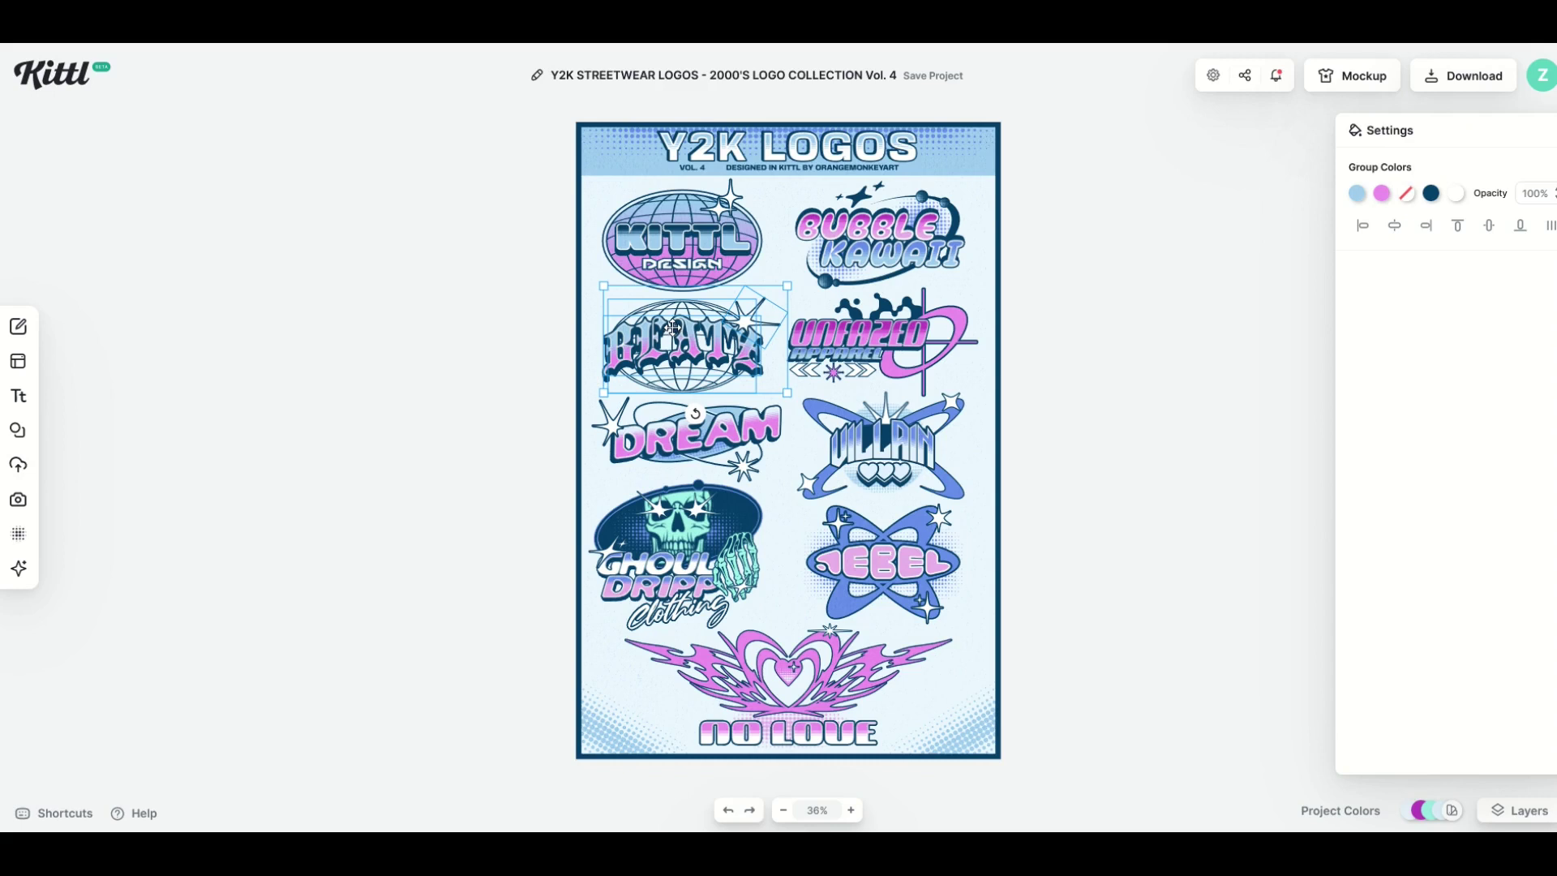
pyautogui.press('Delete')
pyautogui.click(677, 426)
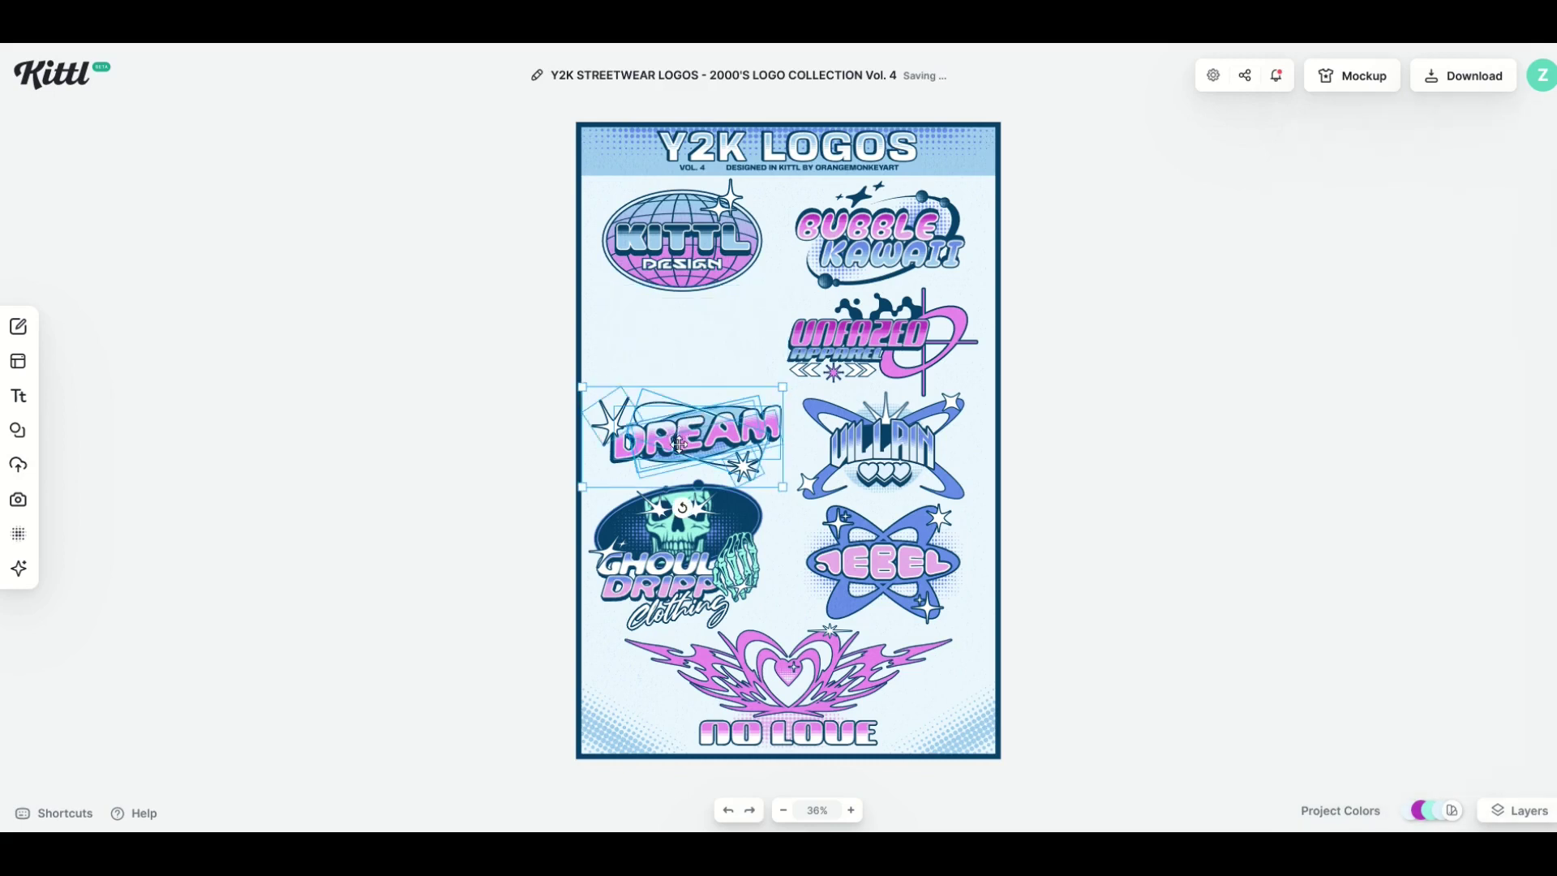
pyautogui.press('Delete')
pyautogui.click(674, 542)
pyautogui.press('Delete')
pyautogui.click(801, 654)
pyautogui.press('Delete')
pyautogui.click(852, 574)
pyautogui.press('Delete')
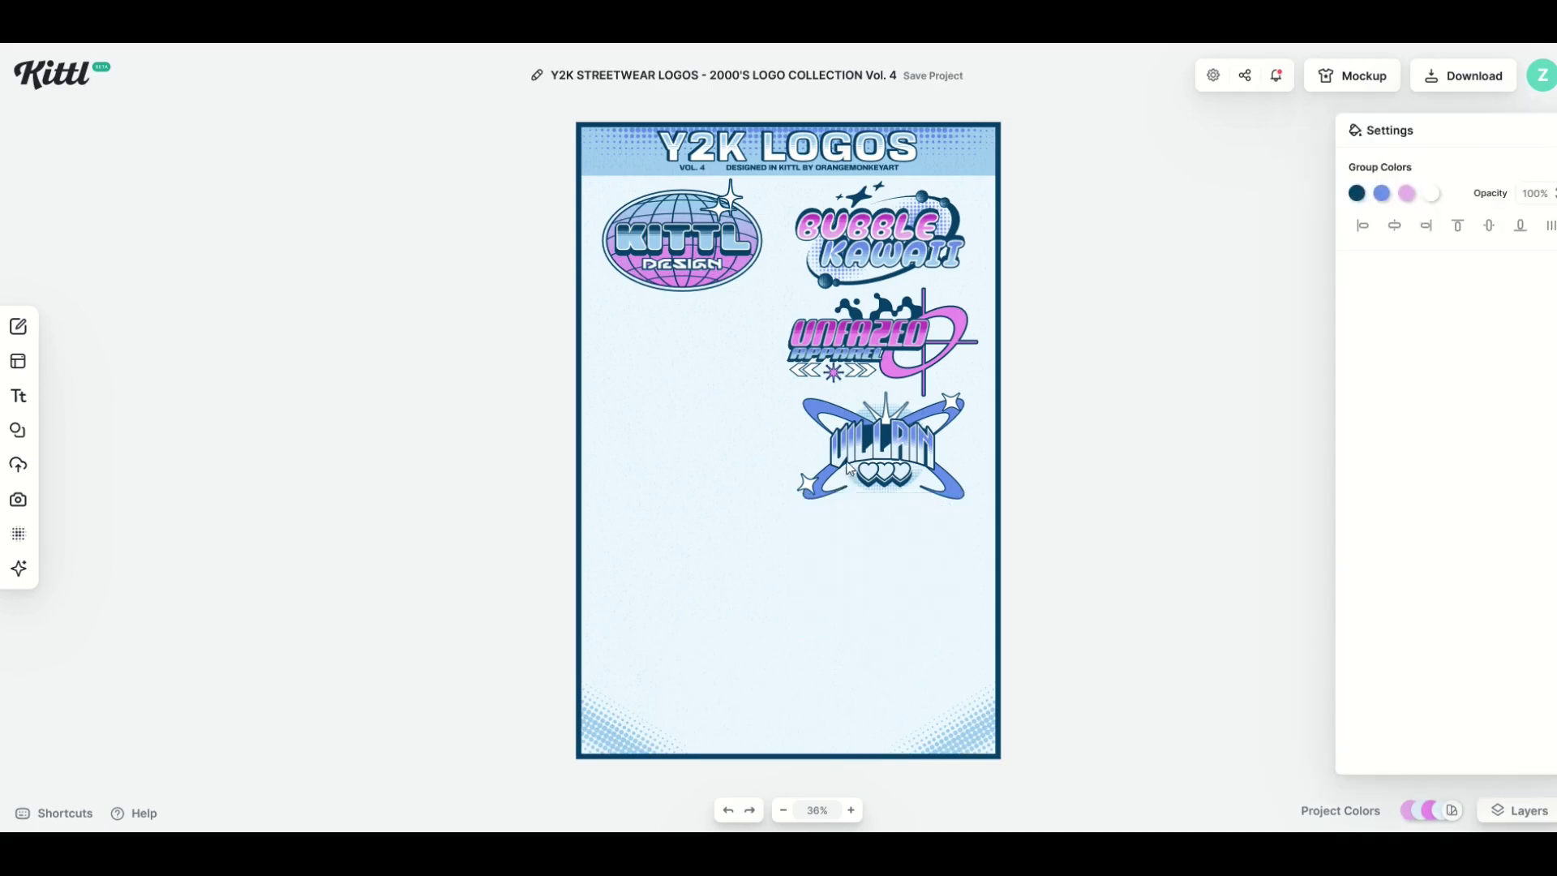
pyautogui.click(843, 391)
pyautogui.press('Delete')
pyautogui.click(868, 337)
pyautogui.press('Delete')
pyautogui.click(880, 239)
pyautogui.press('Delete')
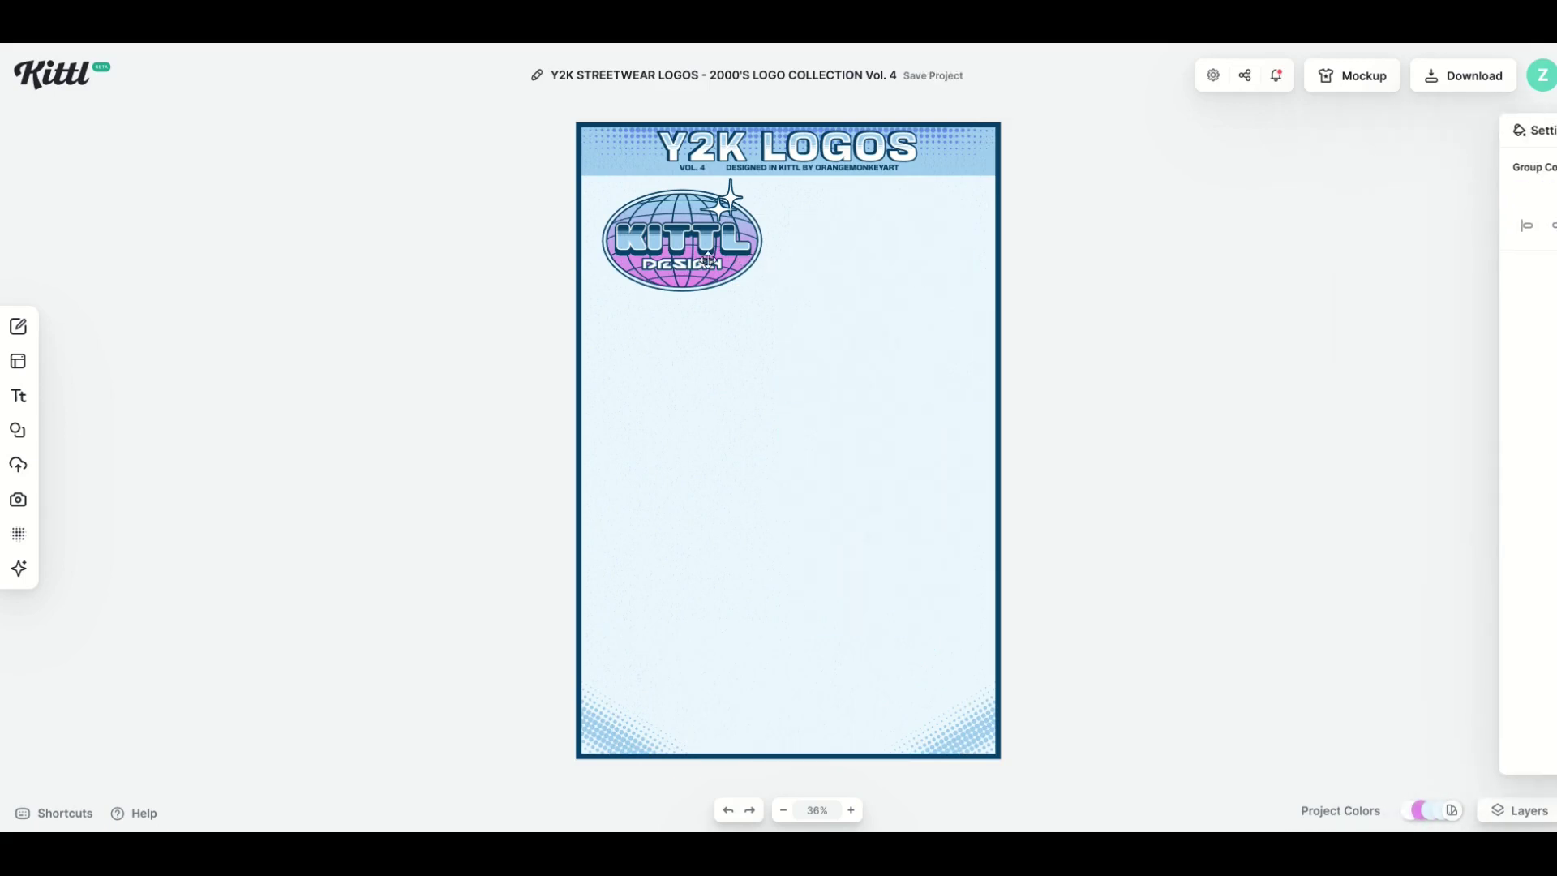
# Step: Enlarge the Kittl Design globe logo and centre it horizontally and vertically on the artboard
pyautogui.click(746, 267)
pyautogui.moveTo(819, 327); pyautogui.dragTo(985, 444)
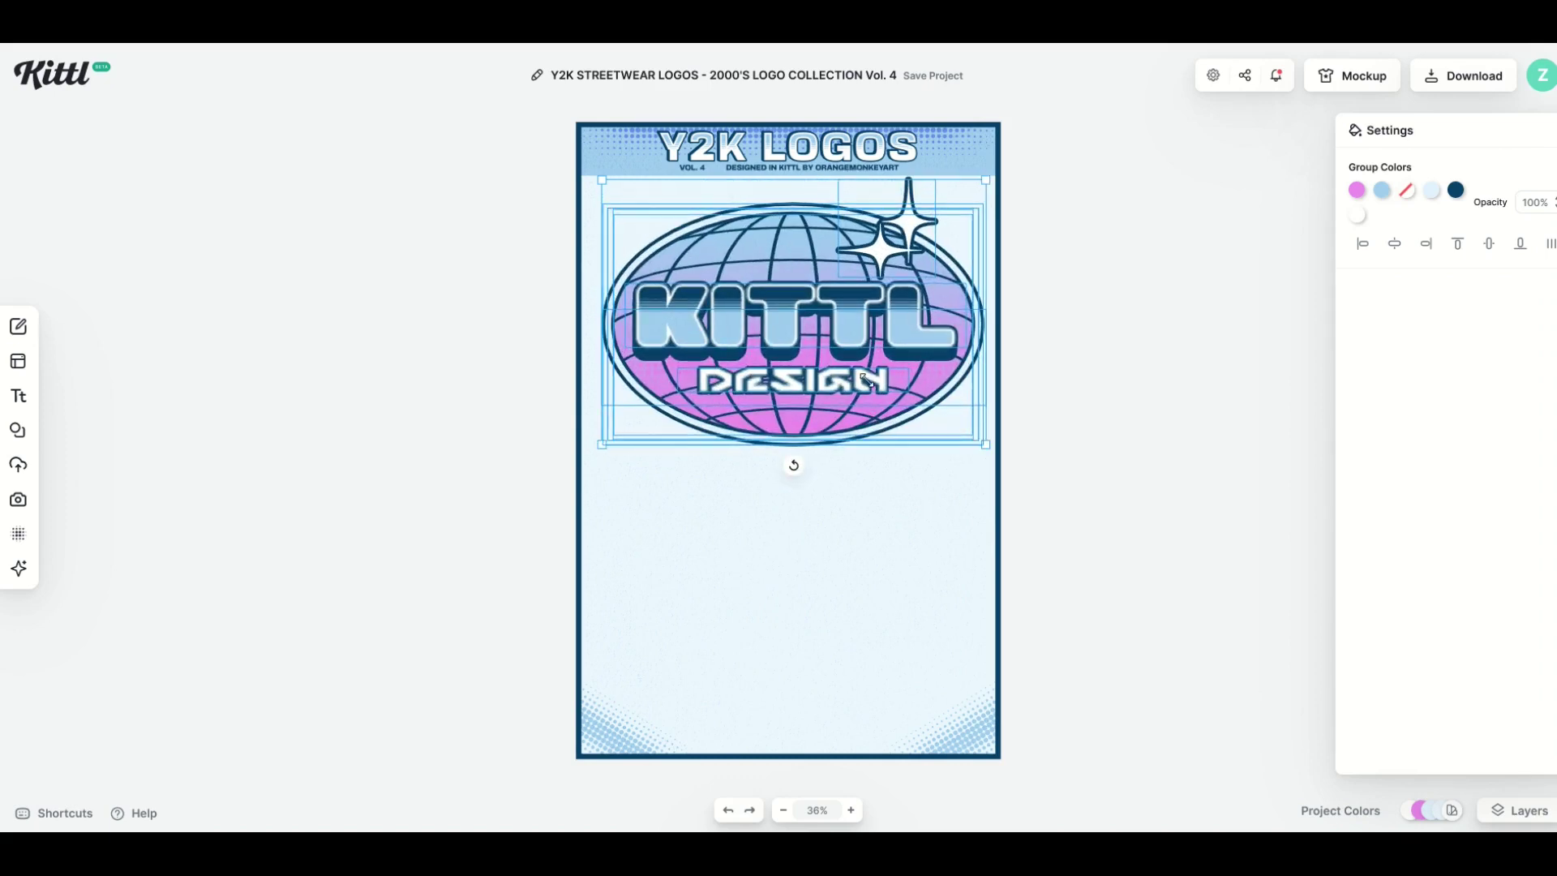
pyautogui.moveTo(790, 356); pyautogui.dragTo(779, 404)
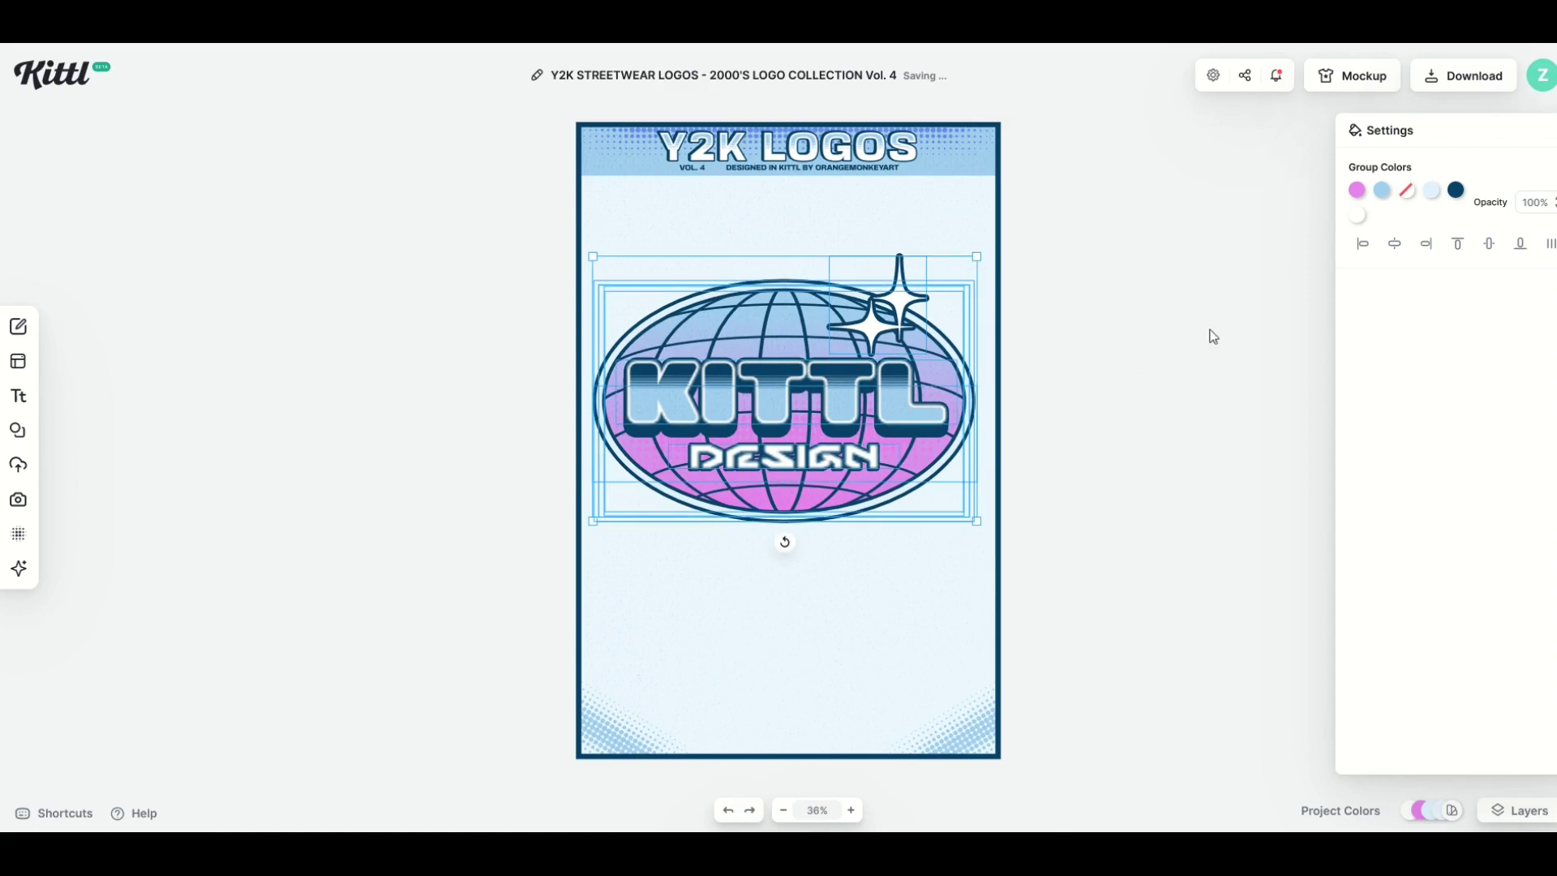
pyautogui.click(1392, 251)
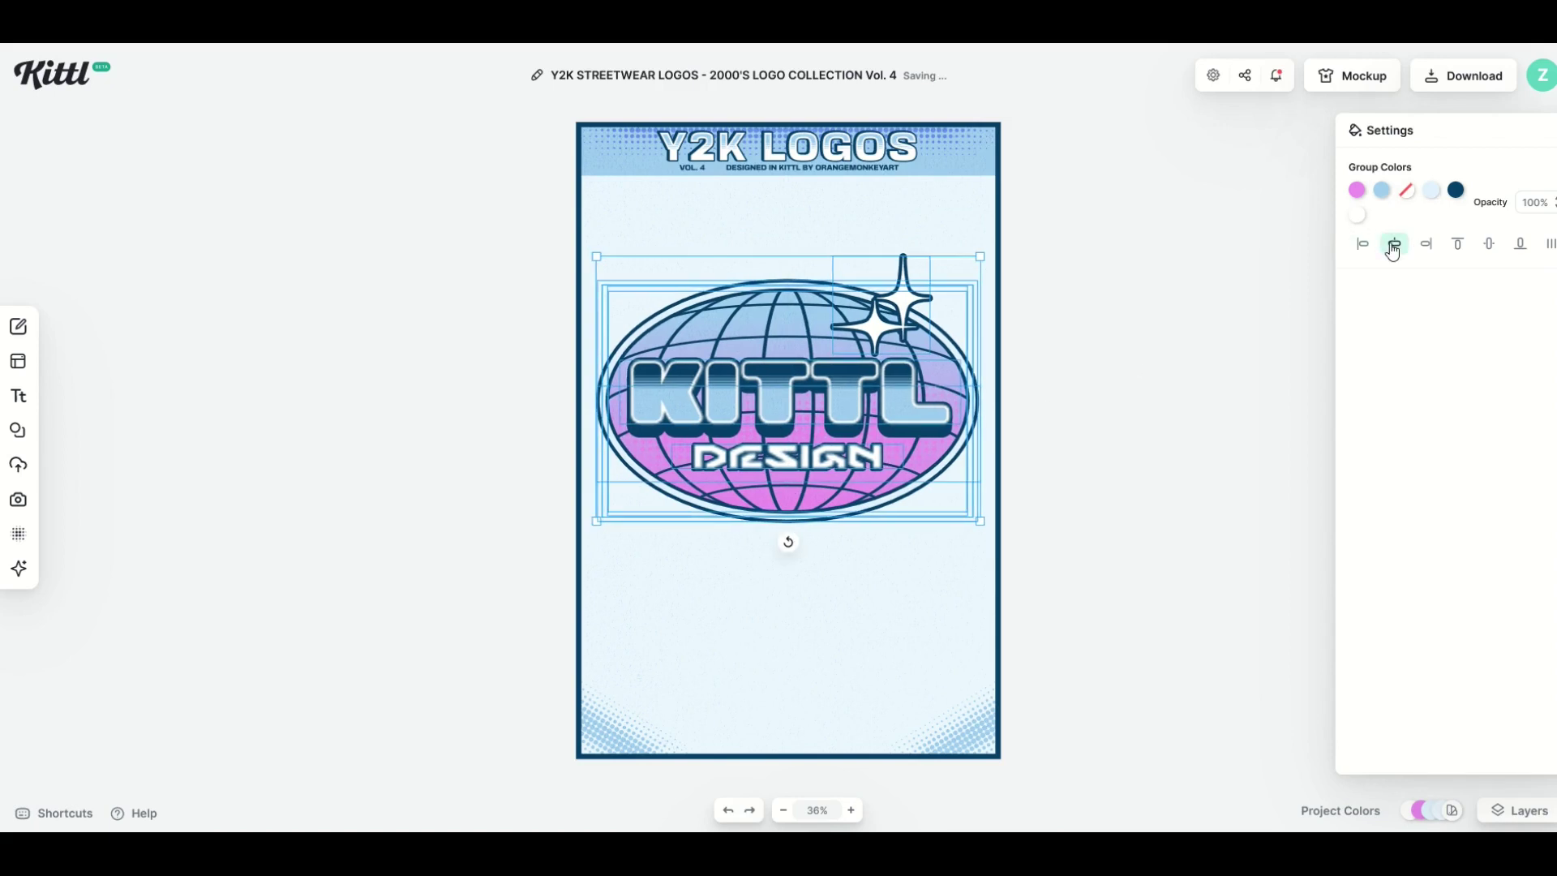
pyautogui.click(1490, 245)
# Step: Select the sparkle star within the globe logo and move it above the globe
pyautogui.click(754, 635)
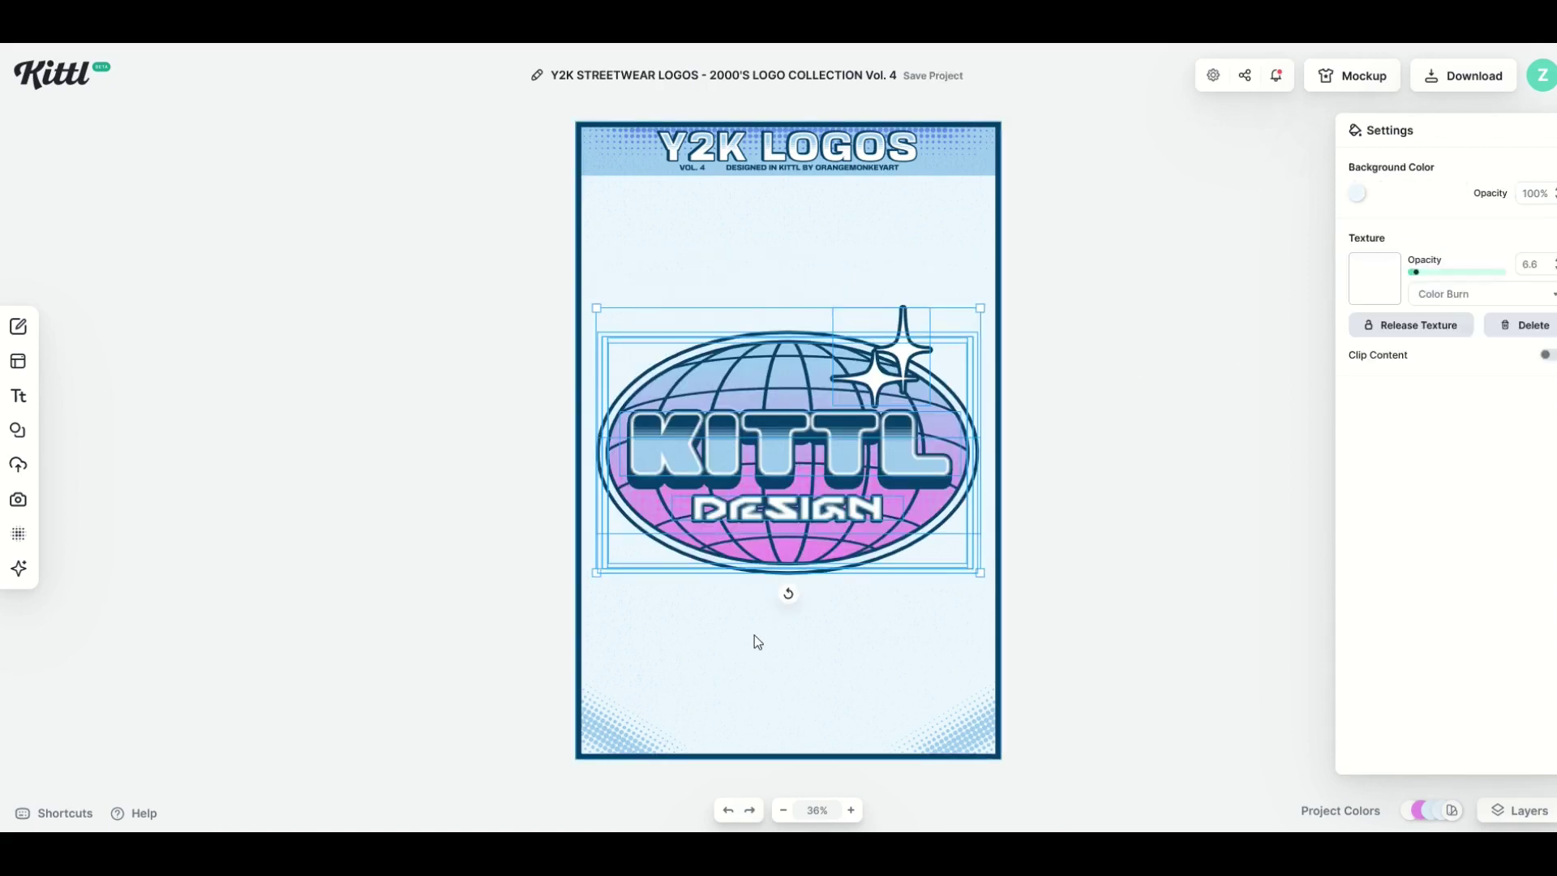
pyautogui.click(870, 369)
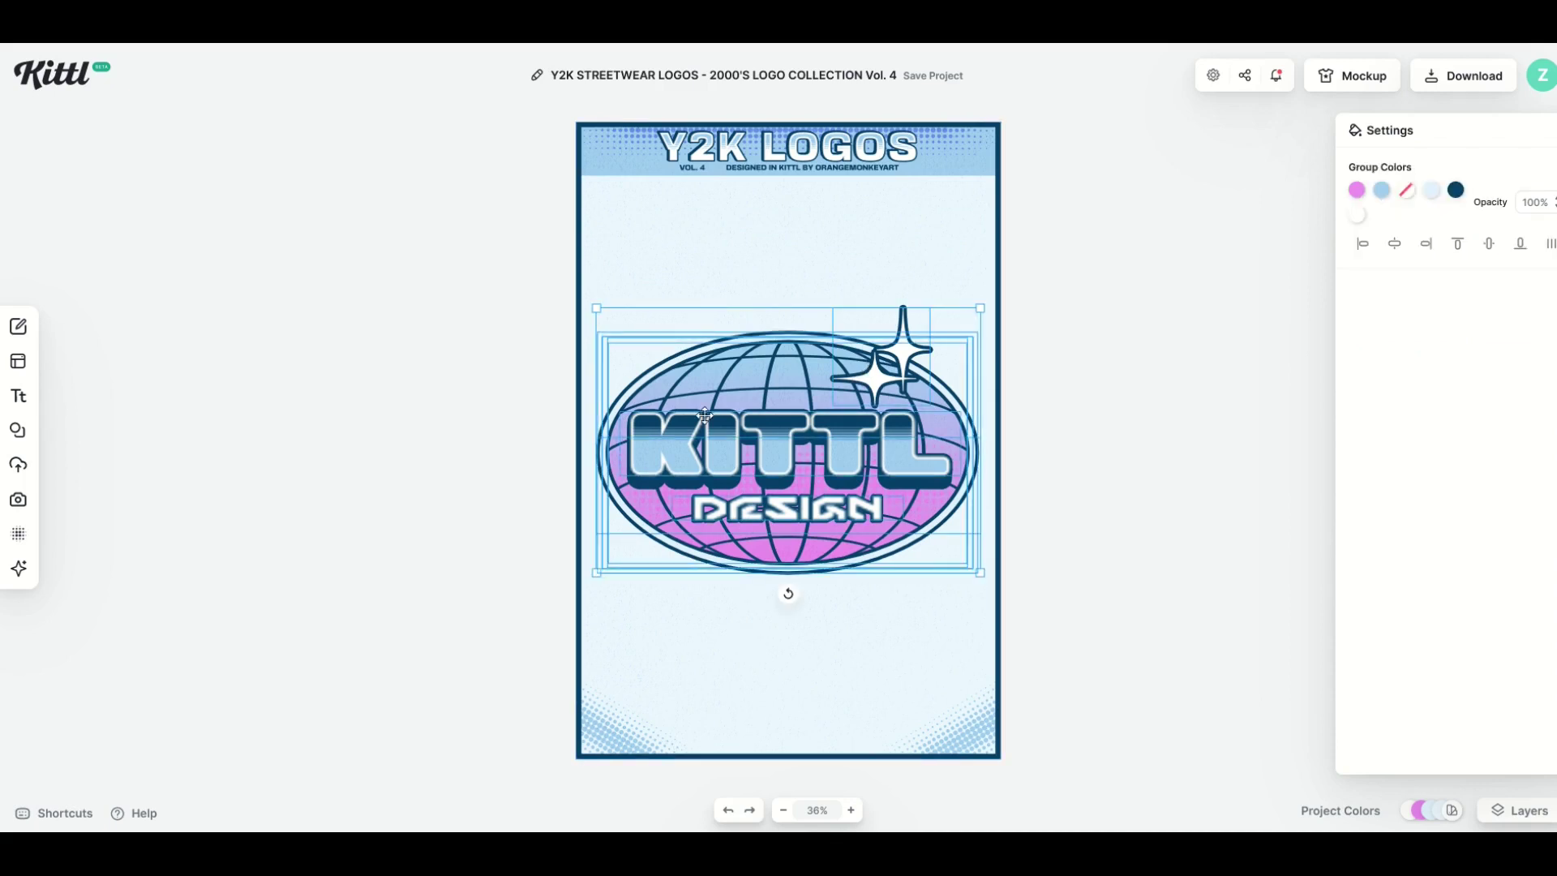
pyautogui.click(720, 283)
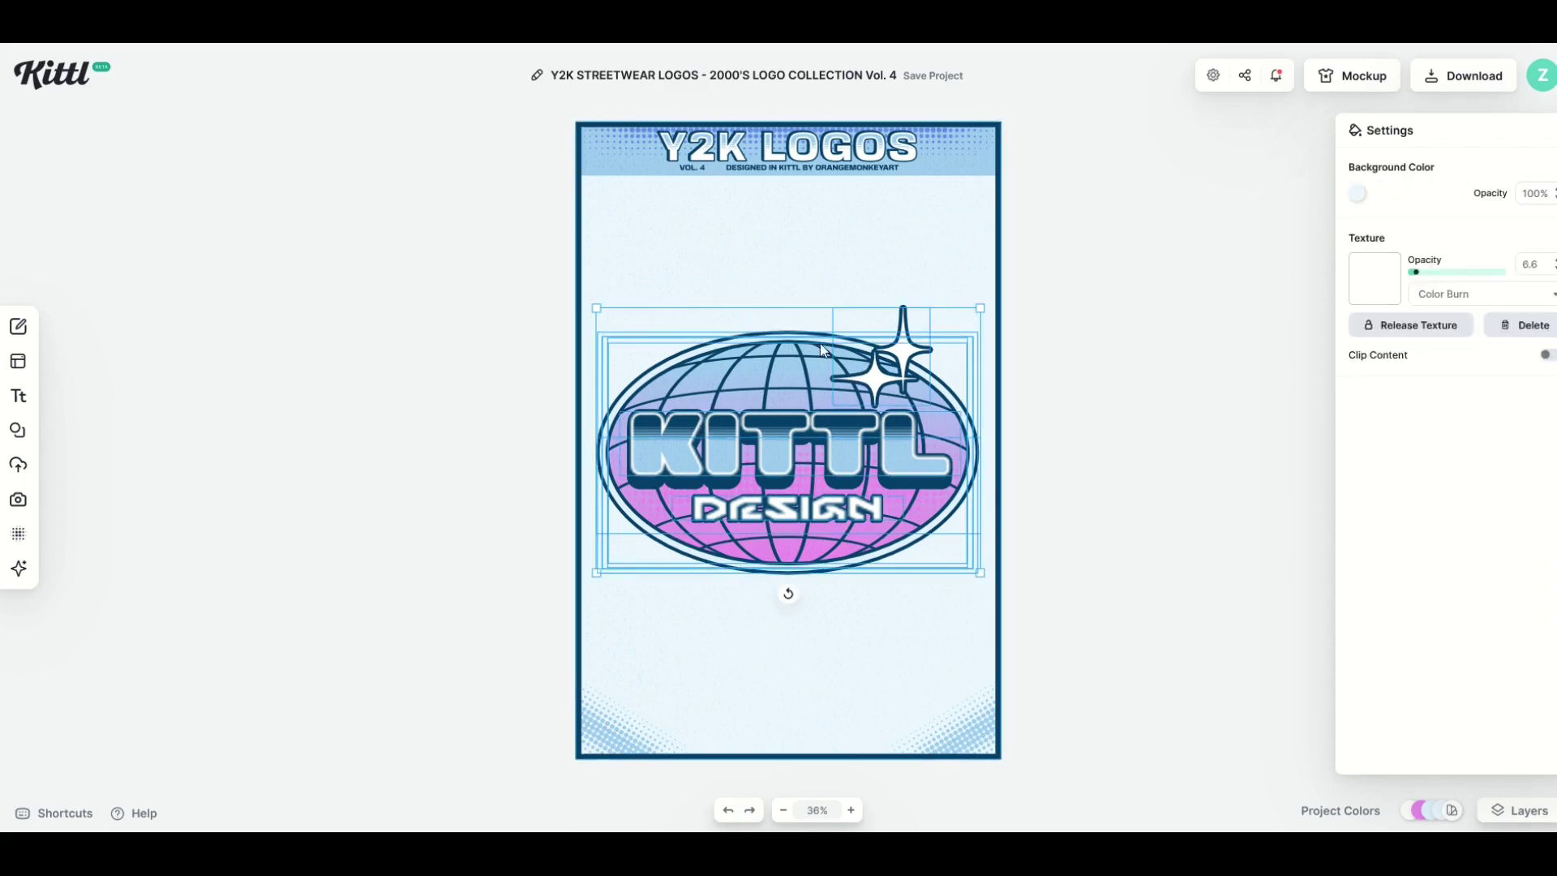
pyautogui.click(888, 360)
pyautogui.doubleClick(897, 351)
pyautogui.moveTo(902, 337); pyautogui.dragTo(693, 404)
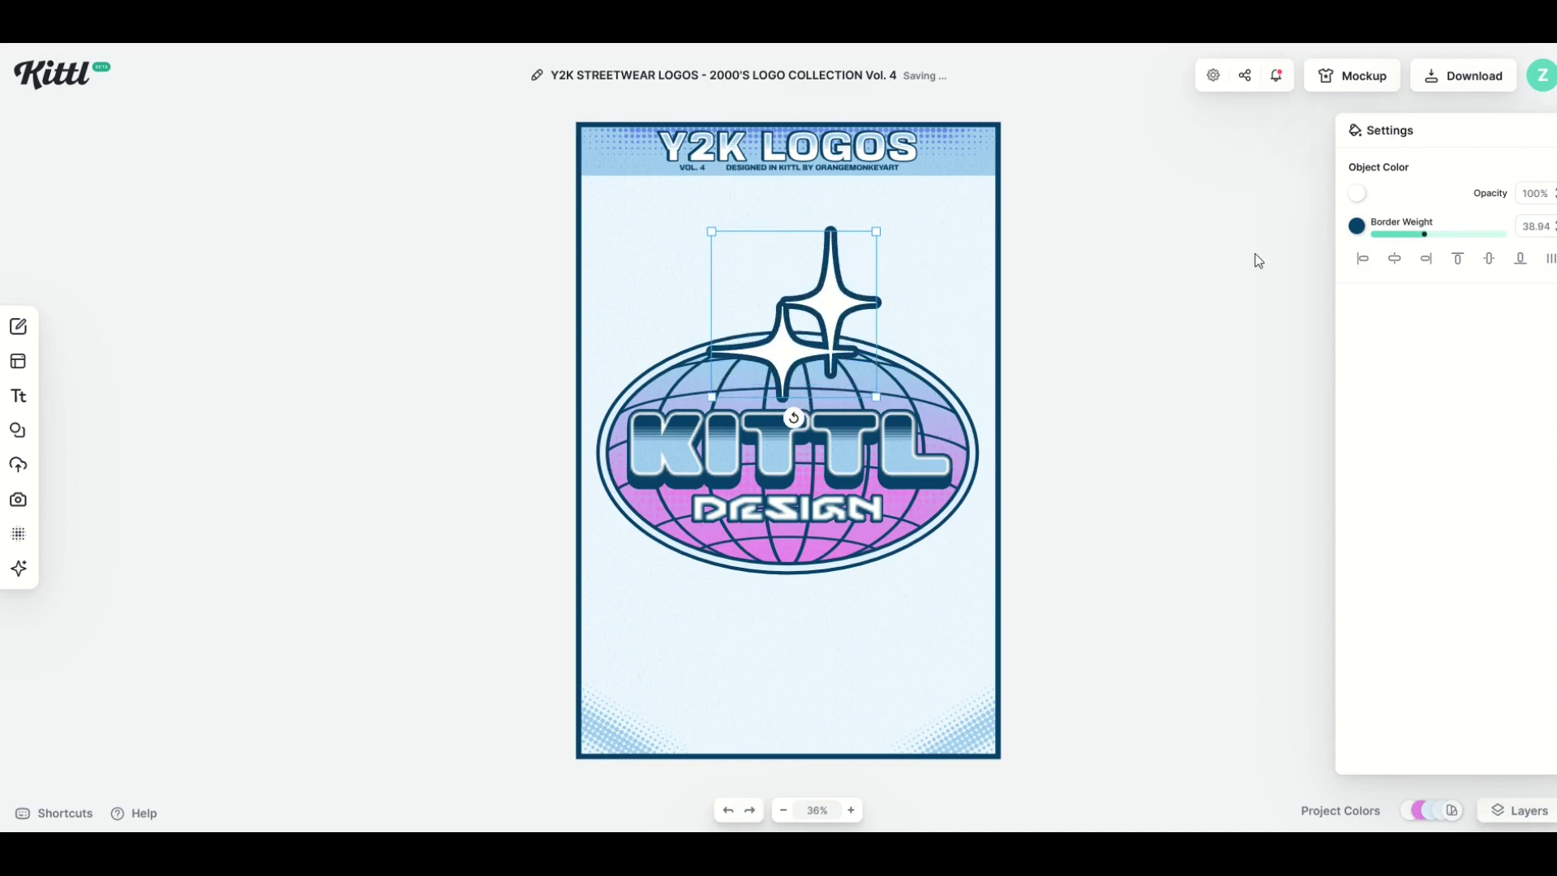
# Step: Fill the sparkle star with pure bright red ff0000
pyautogui.click(1357, 193)
pyautogui.click(1292, 267)
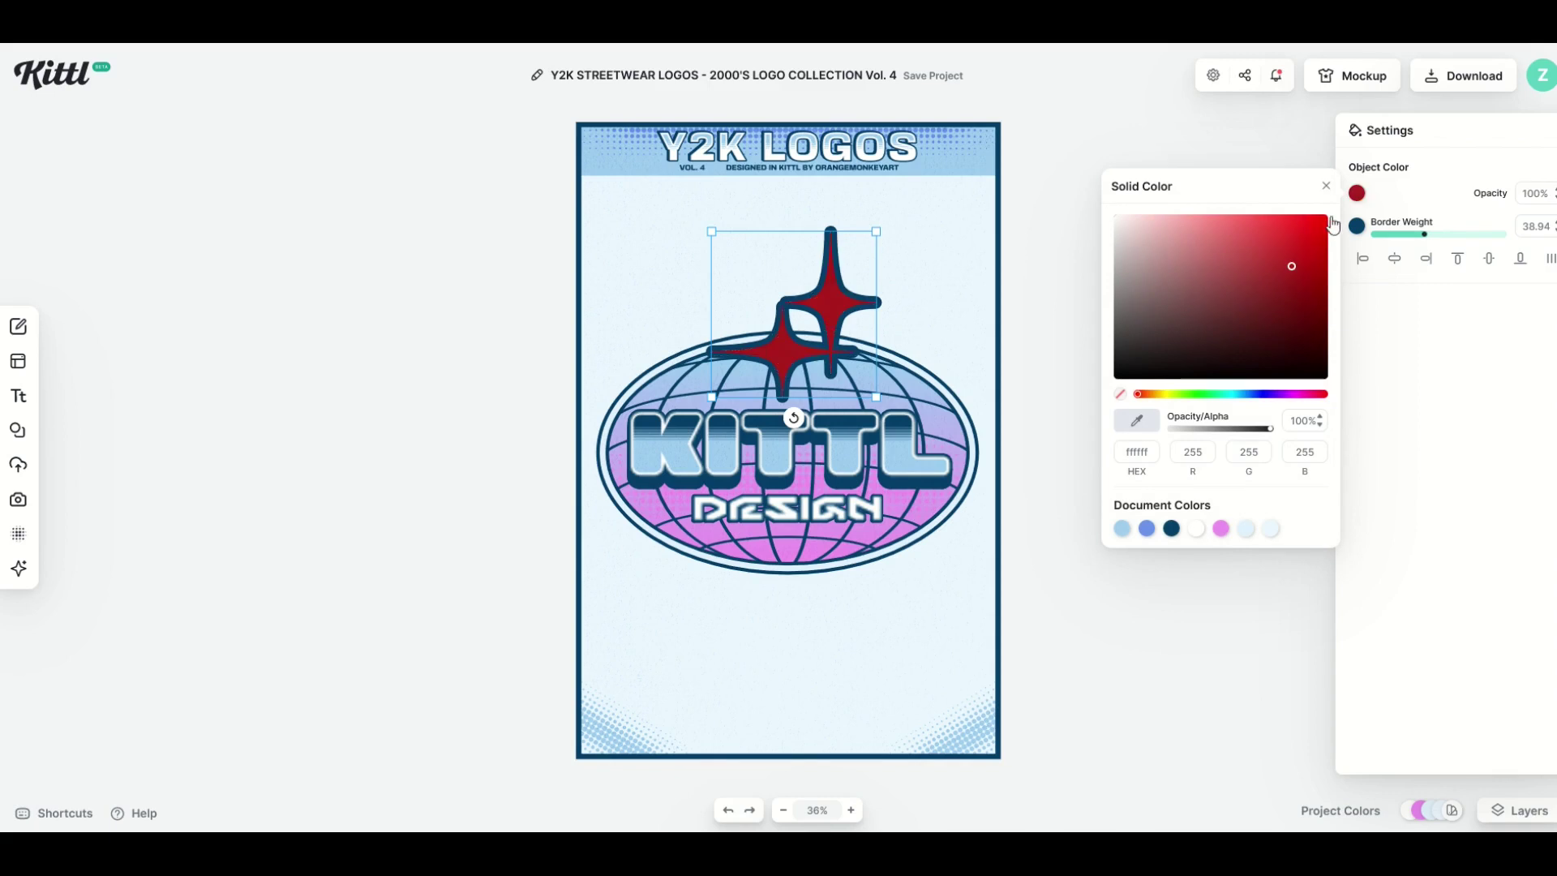
pyautogui.moveTo(1342, 219); pyautogui.dragTo(1342, 219)
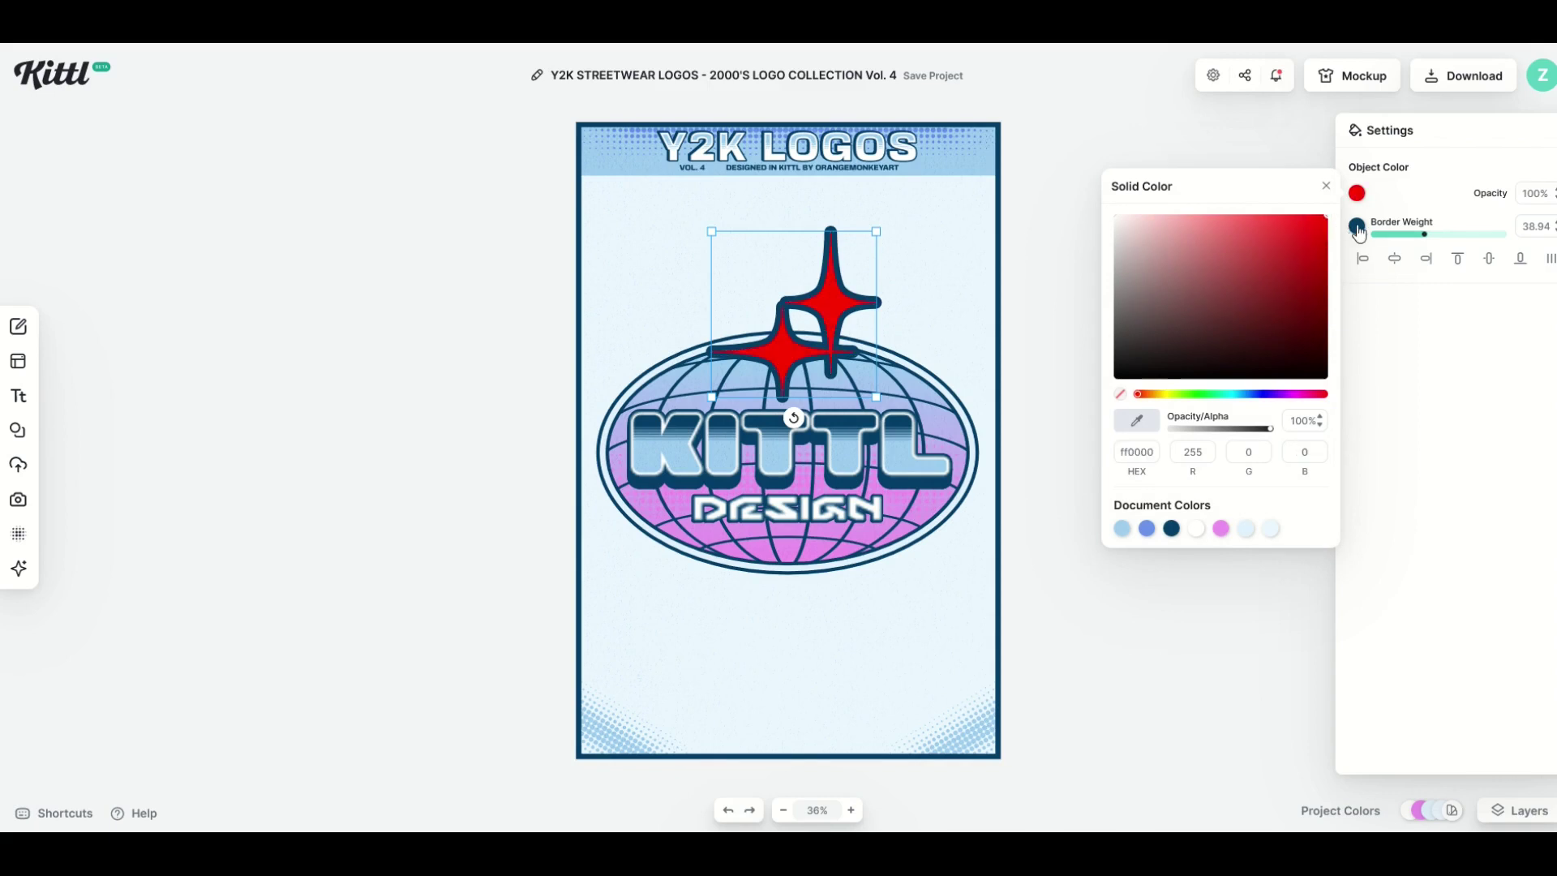
# Step: Adjust the star's outline colour, then head back to the Kittl home page
pyautogui.click(1357, 227)
pyautogui.moveTo(1284, 267); pyautogui.dragTo(1245, 311)
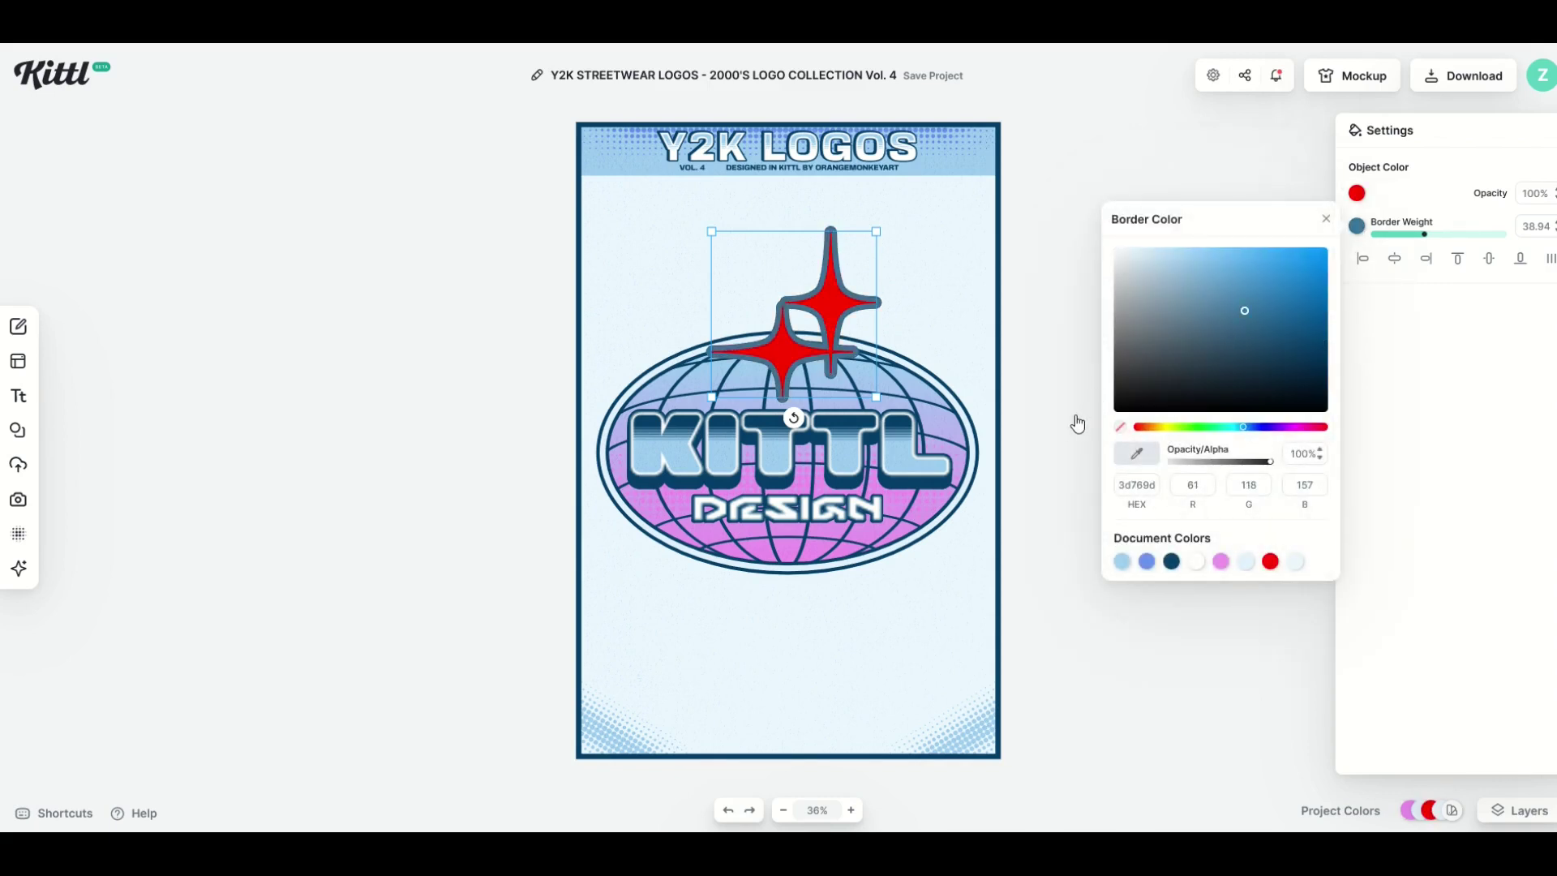
pyautogui.click(739, 227)
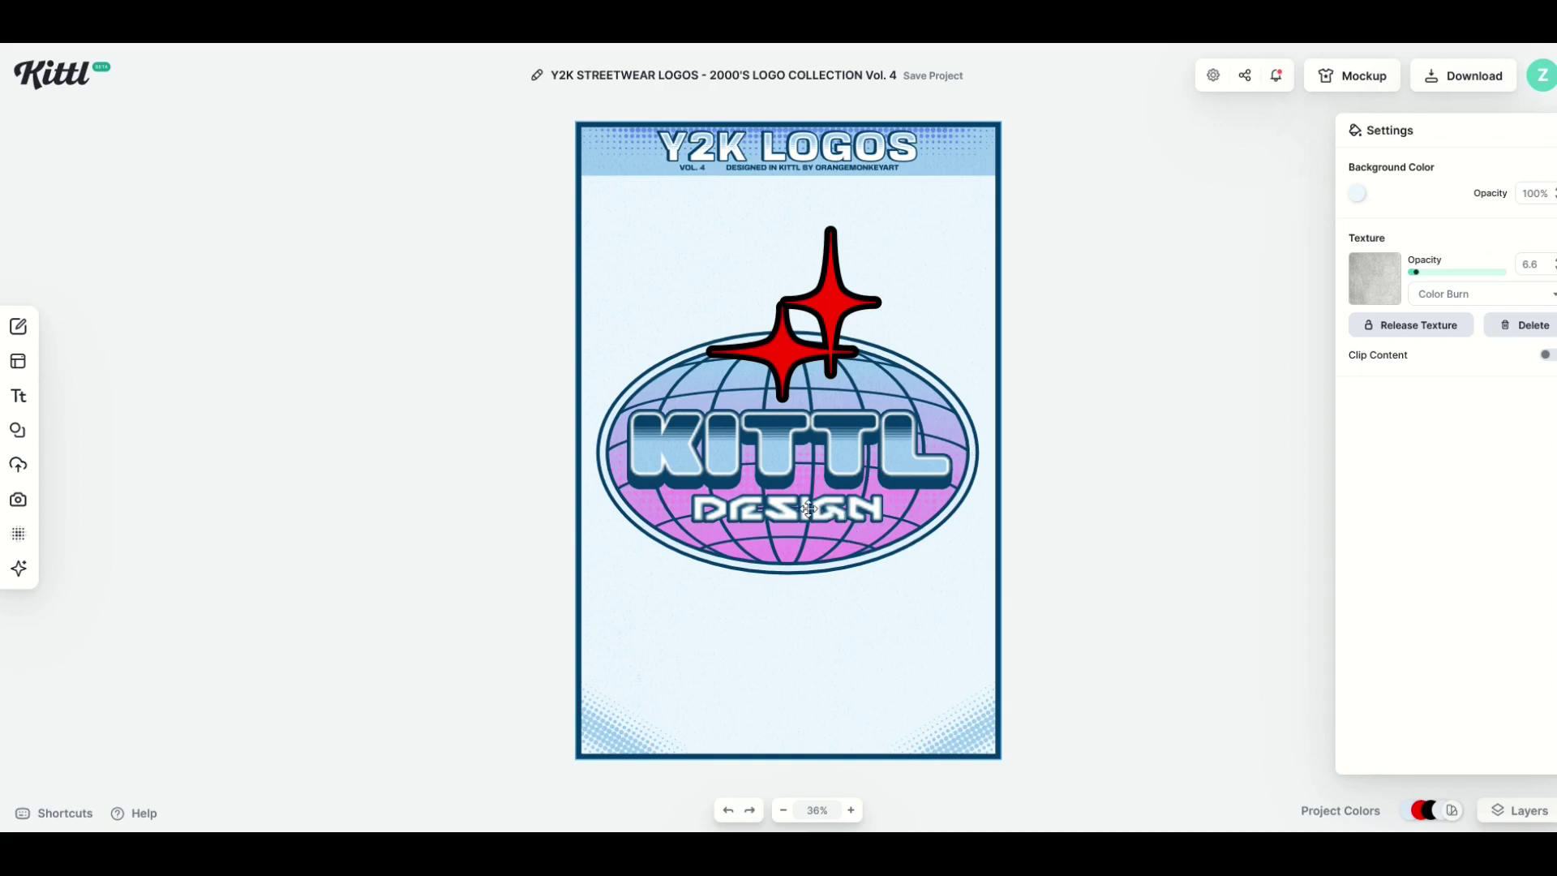
pyautogui.click(40, 81)
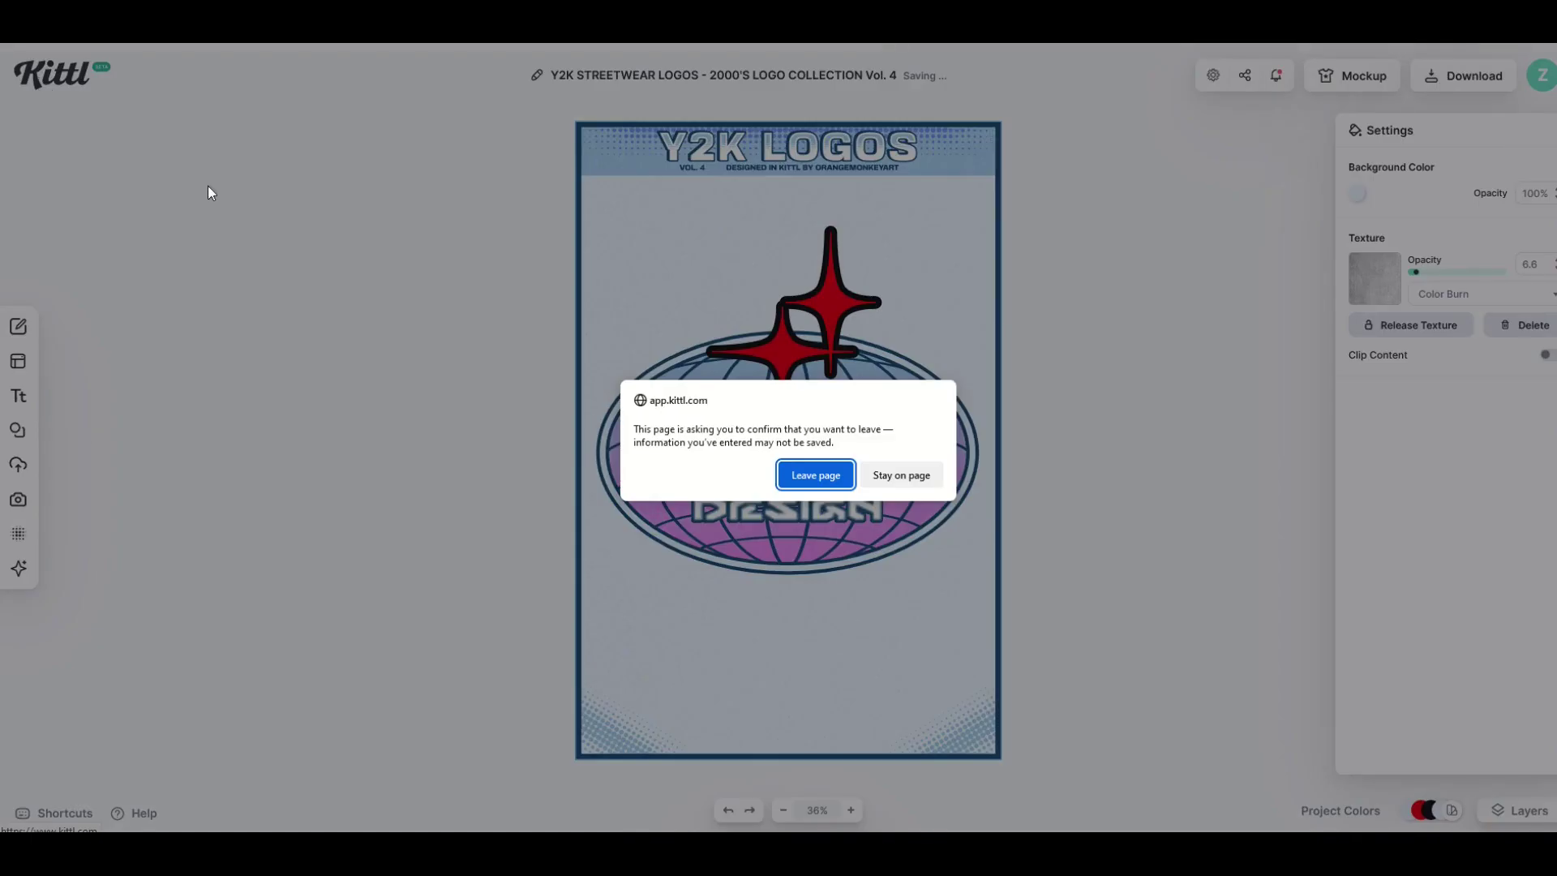
# Step: Confirm leaving the Y2K logo project and start a New Project from the home page
pyautogui.click(813, 474)
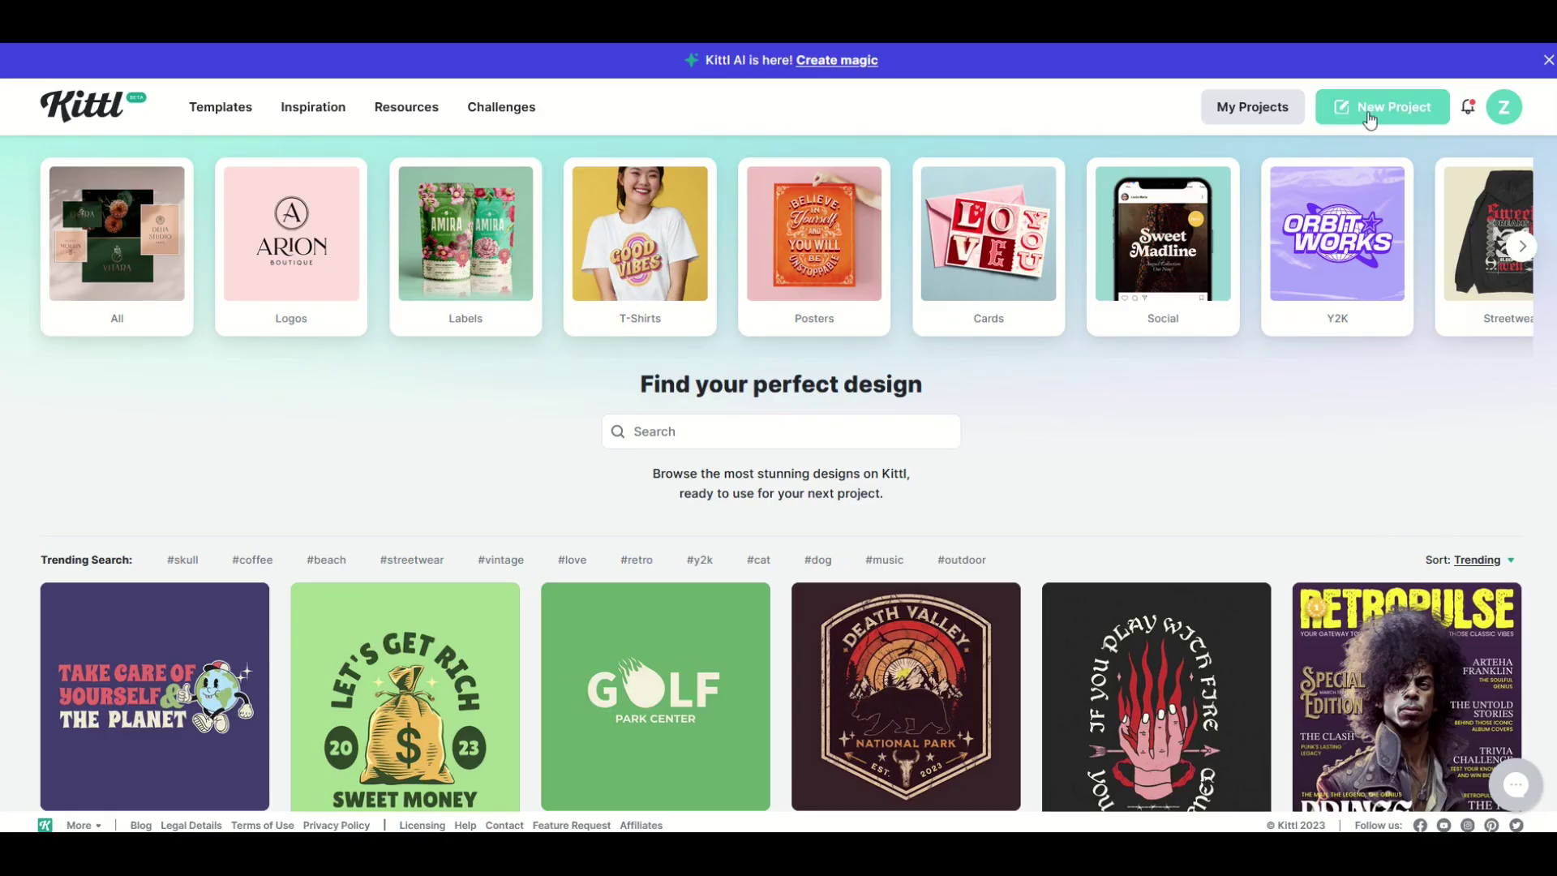
pyautogui.click(1370, 118)
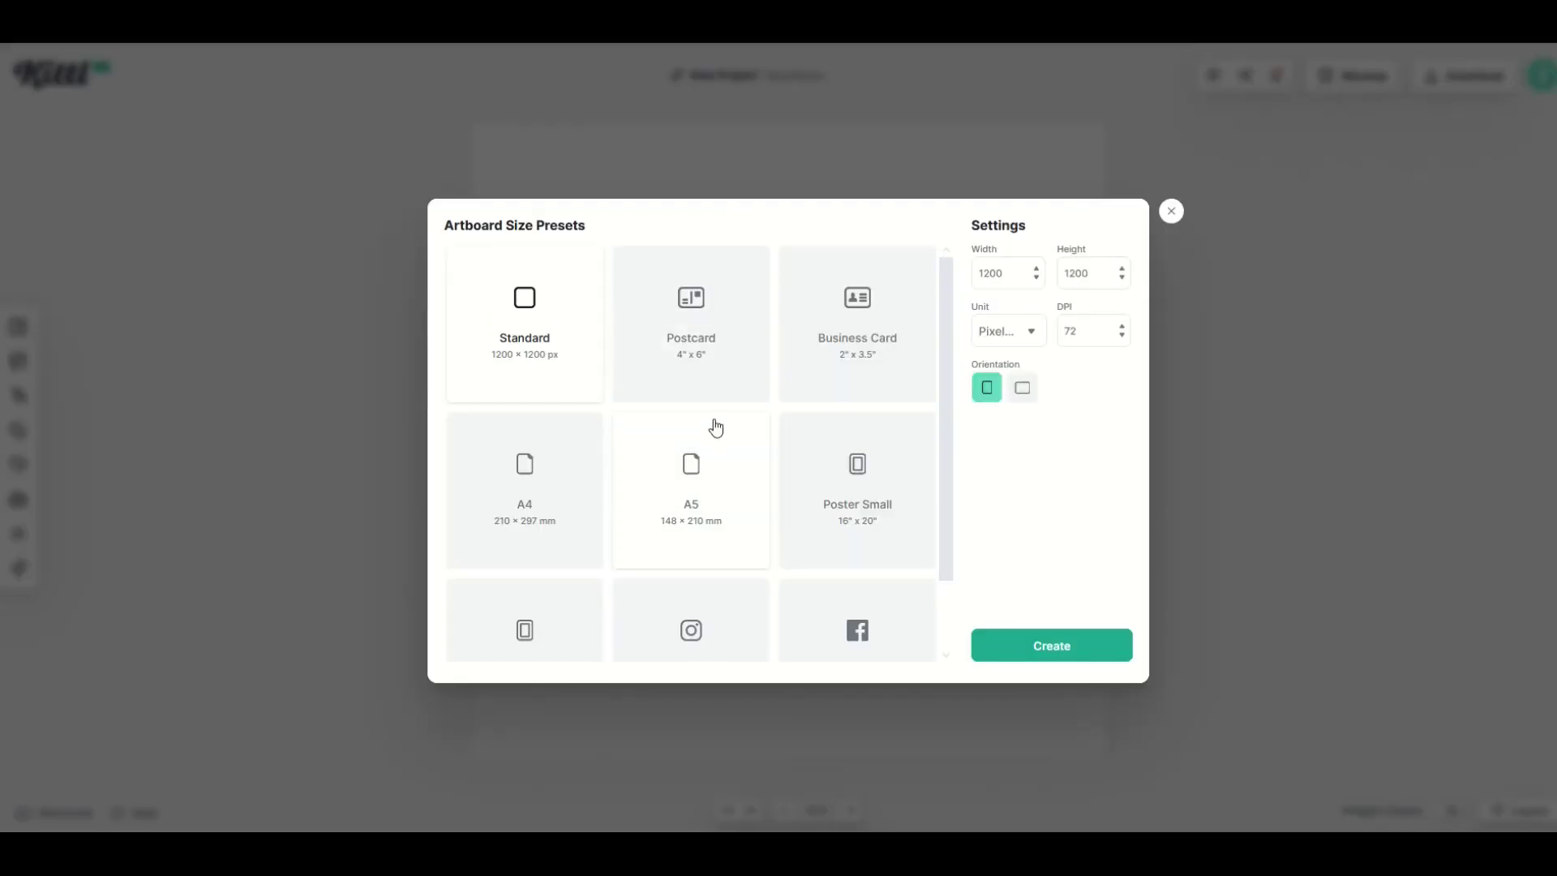
# Step: Create a blank 1200×1200 artboard and show all 28 Complex Shapes in the elements library
pyautogui.click(1011, 647)
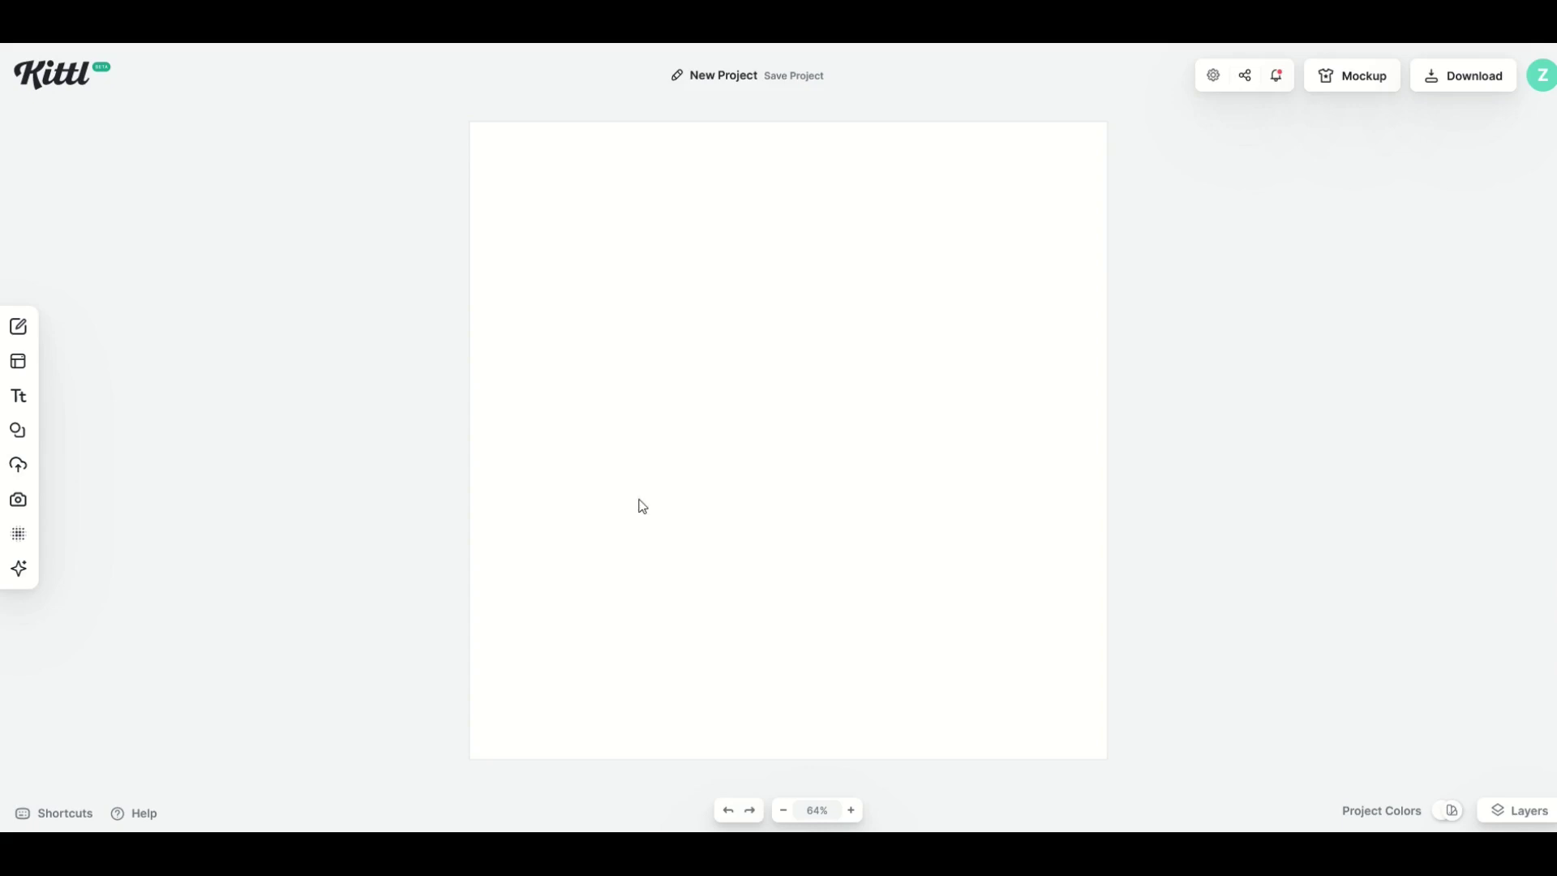
pyautogui.moveTo(17, 358)
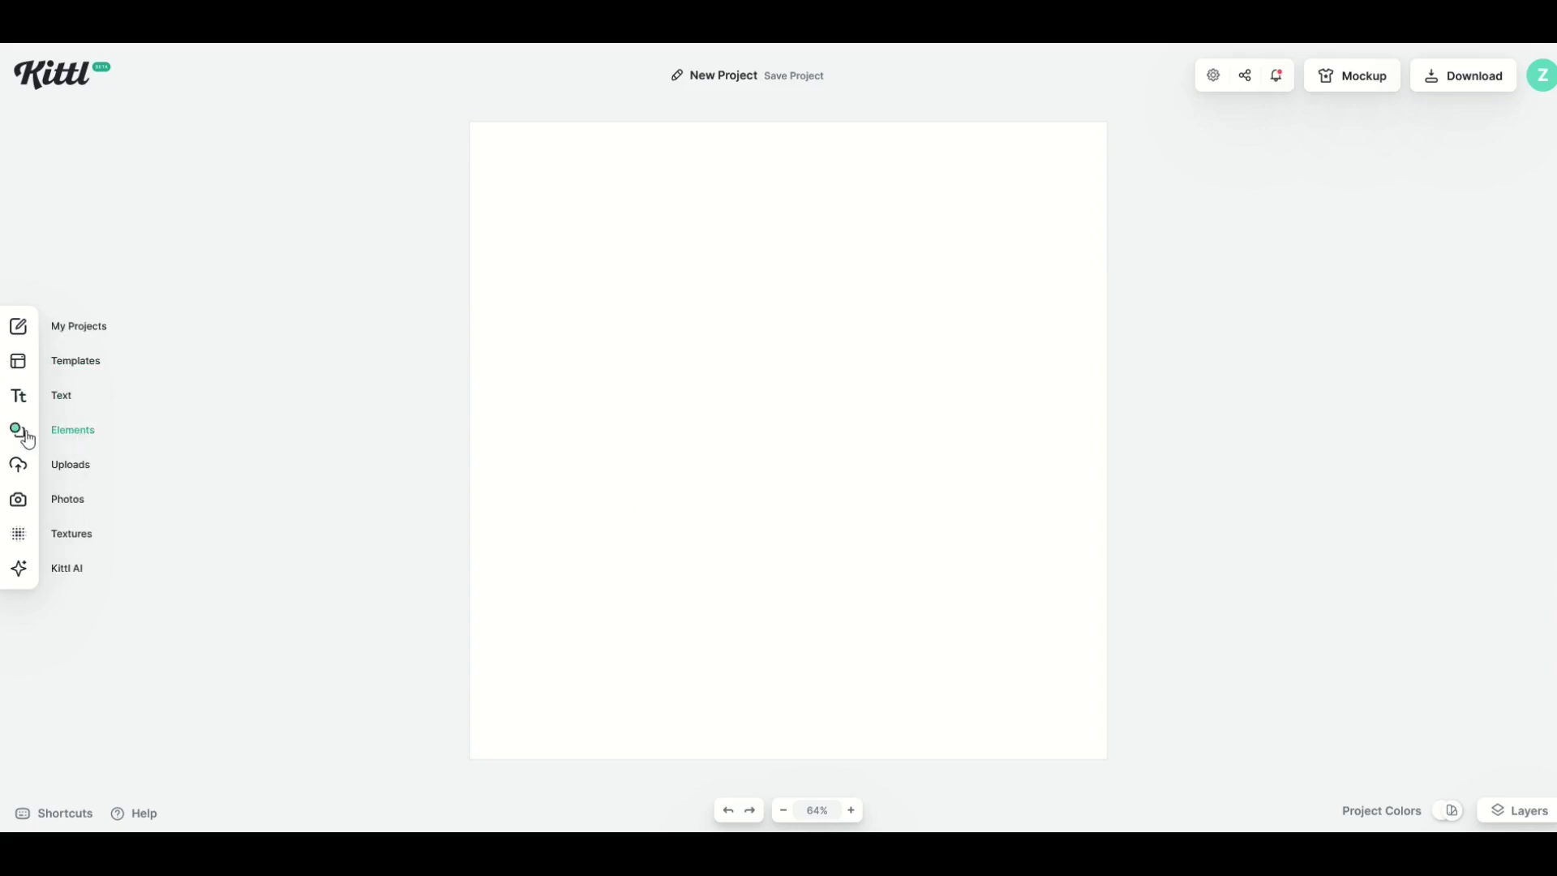
pyautogui.click(54, 434)
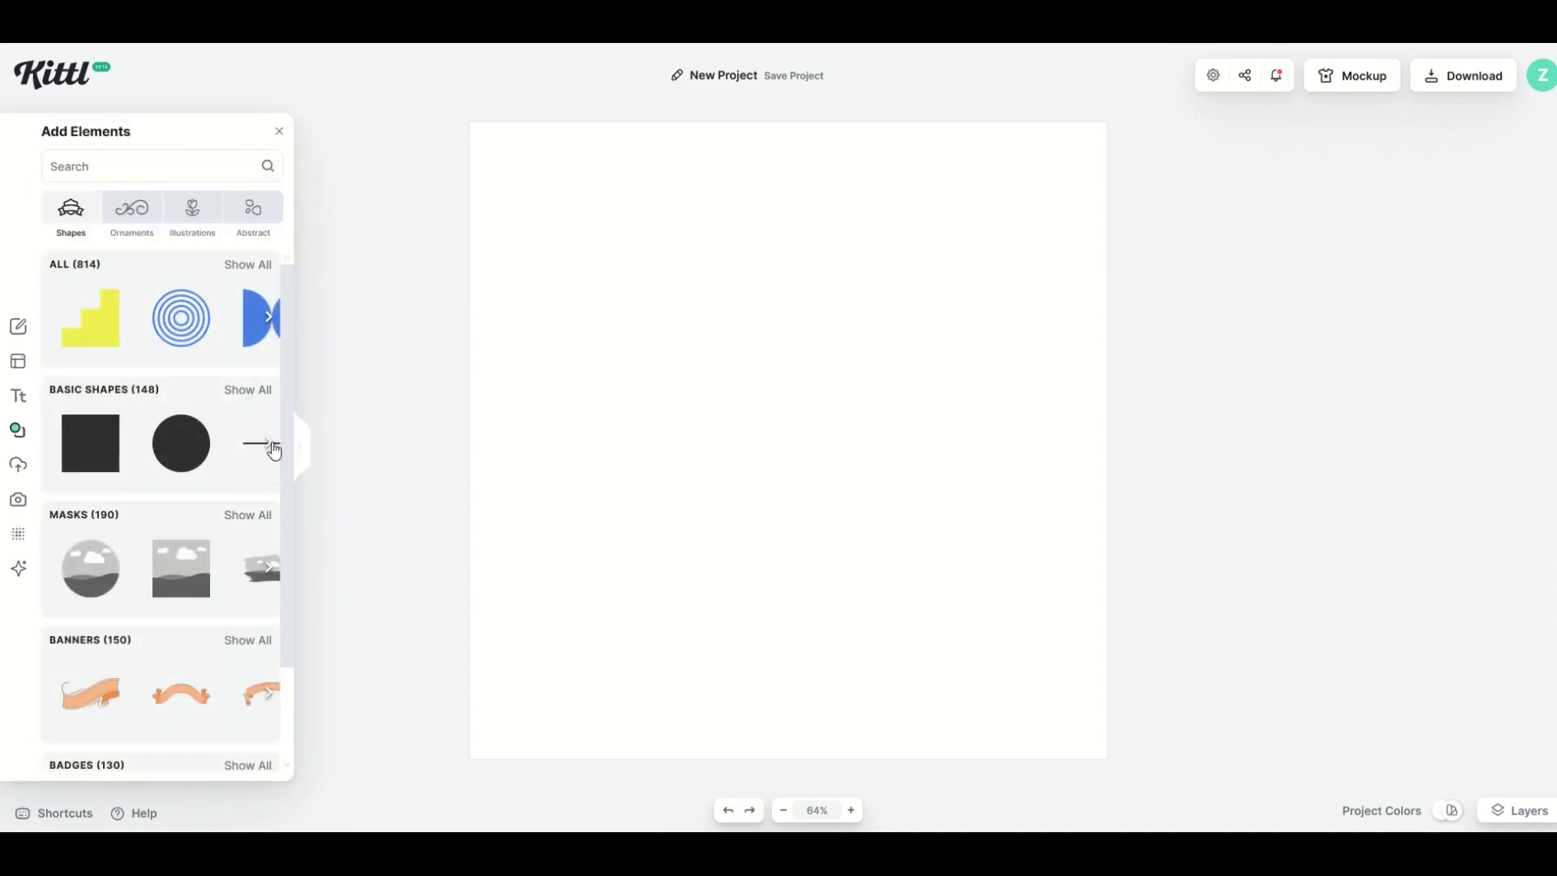
pyautogui.scroll(-3, 162, 454)
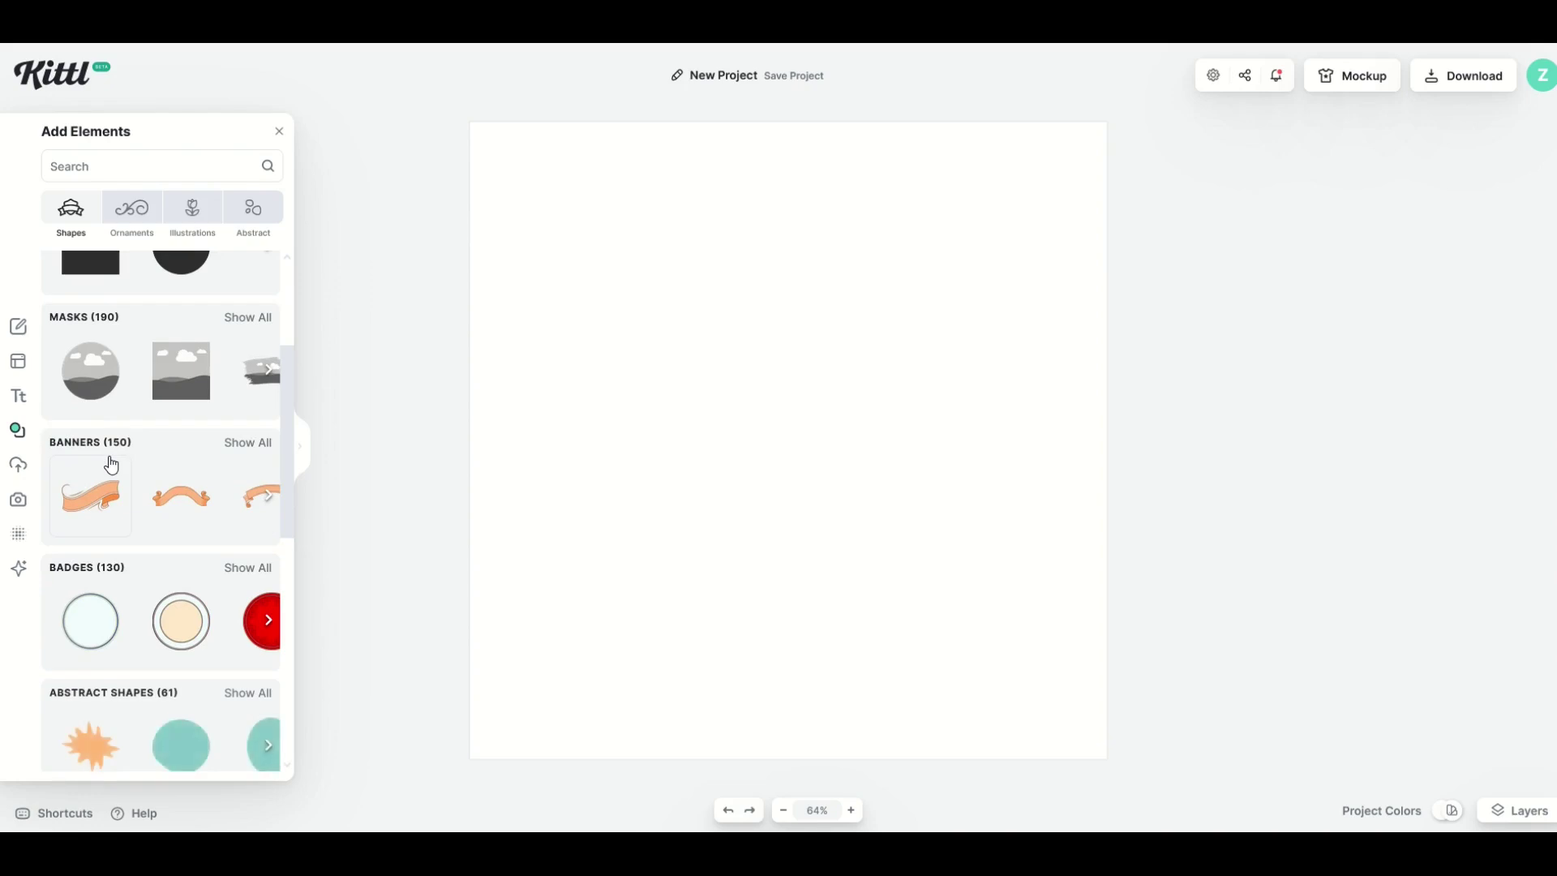
pyautogui.scroll(-3, 110, 458)
pyautogui.scroll(-3, 109, 462)
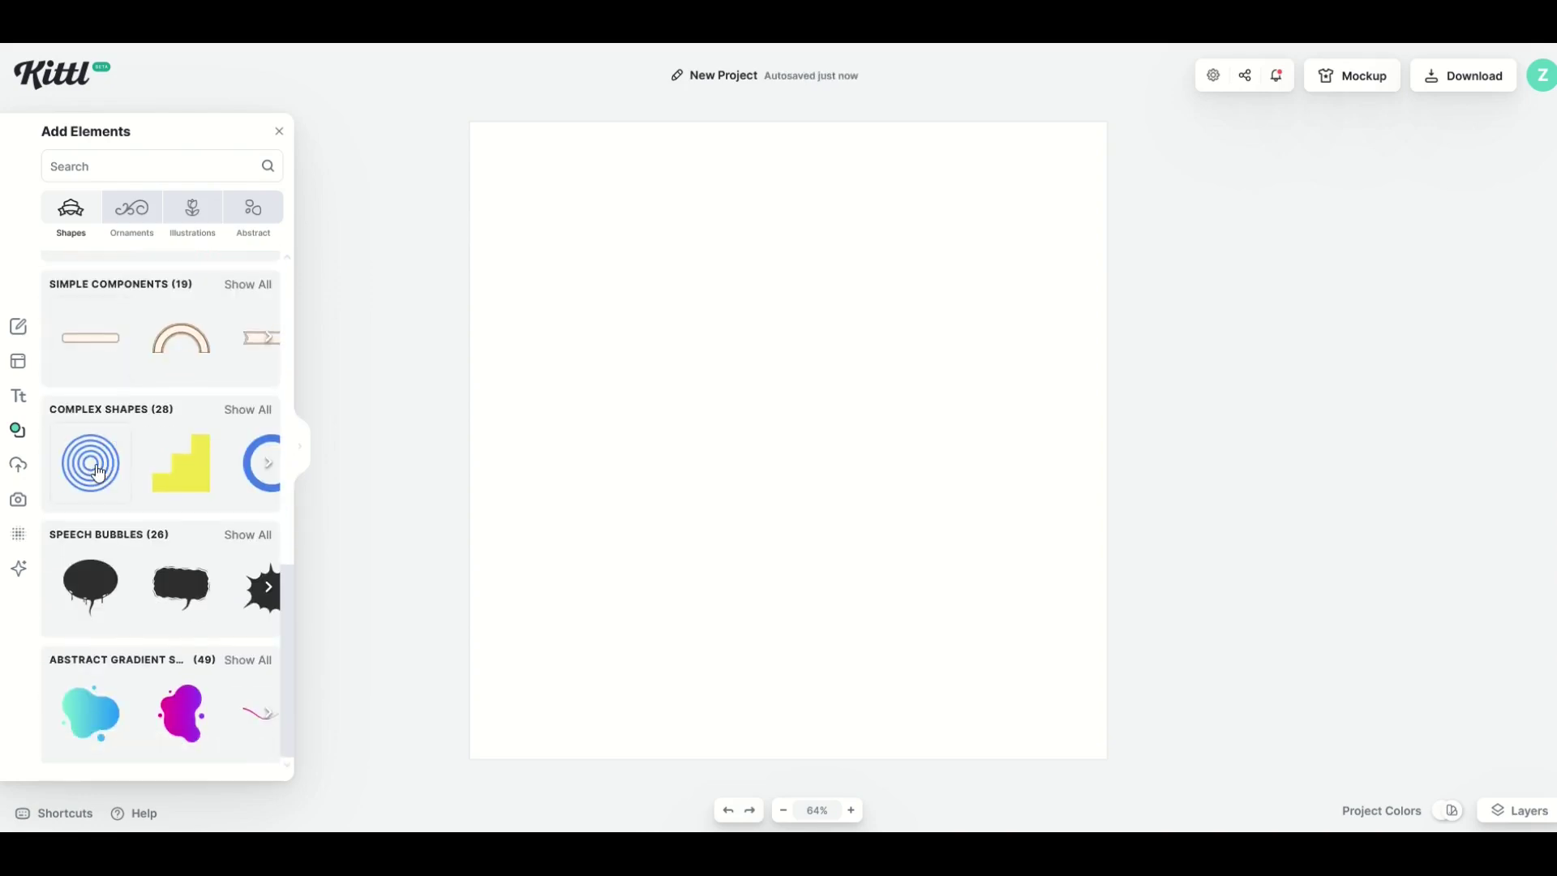
pyautogui.click(240, 416)
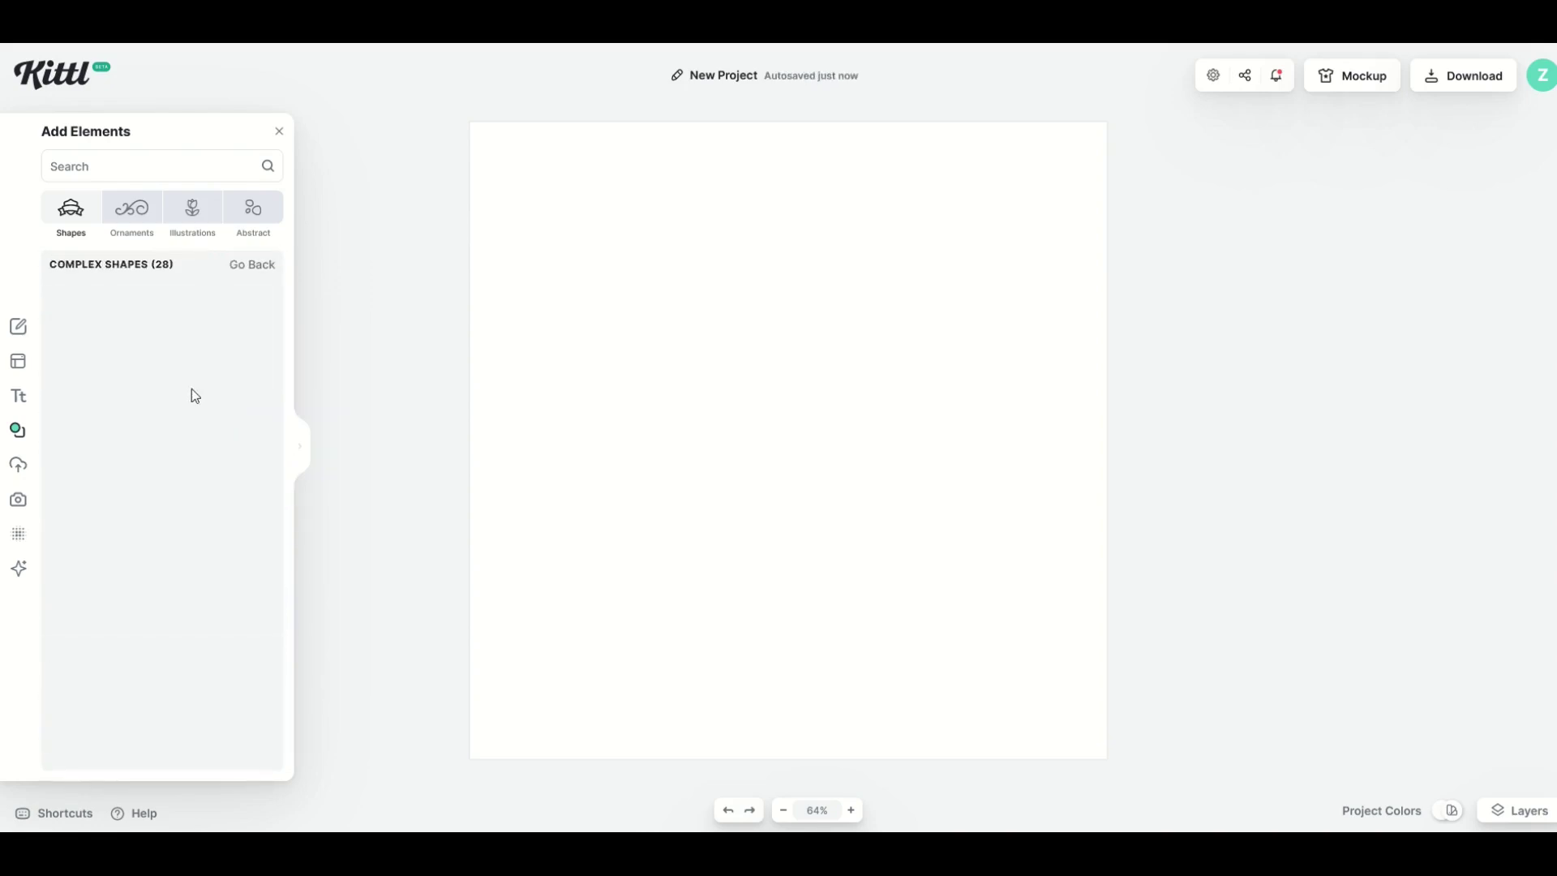
pyautogui.scroll(-8, 207, 389)
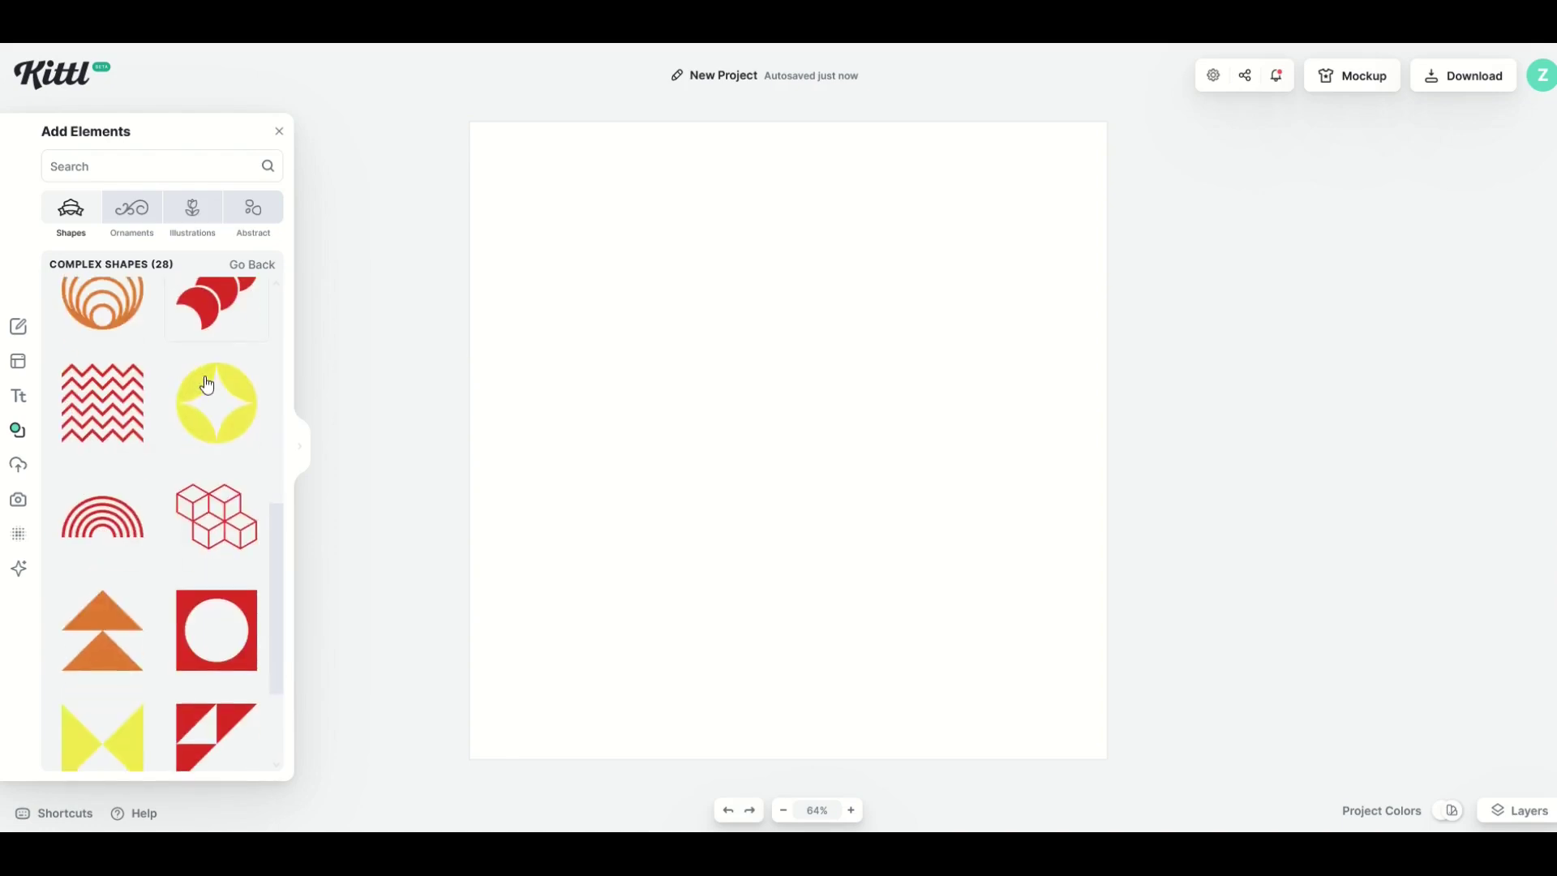
# Step: Add the stacked cubes shape, enlarge it near the artboard top, and recolour it bright green 66ff00
pyautogui.click(213, 347)
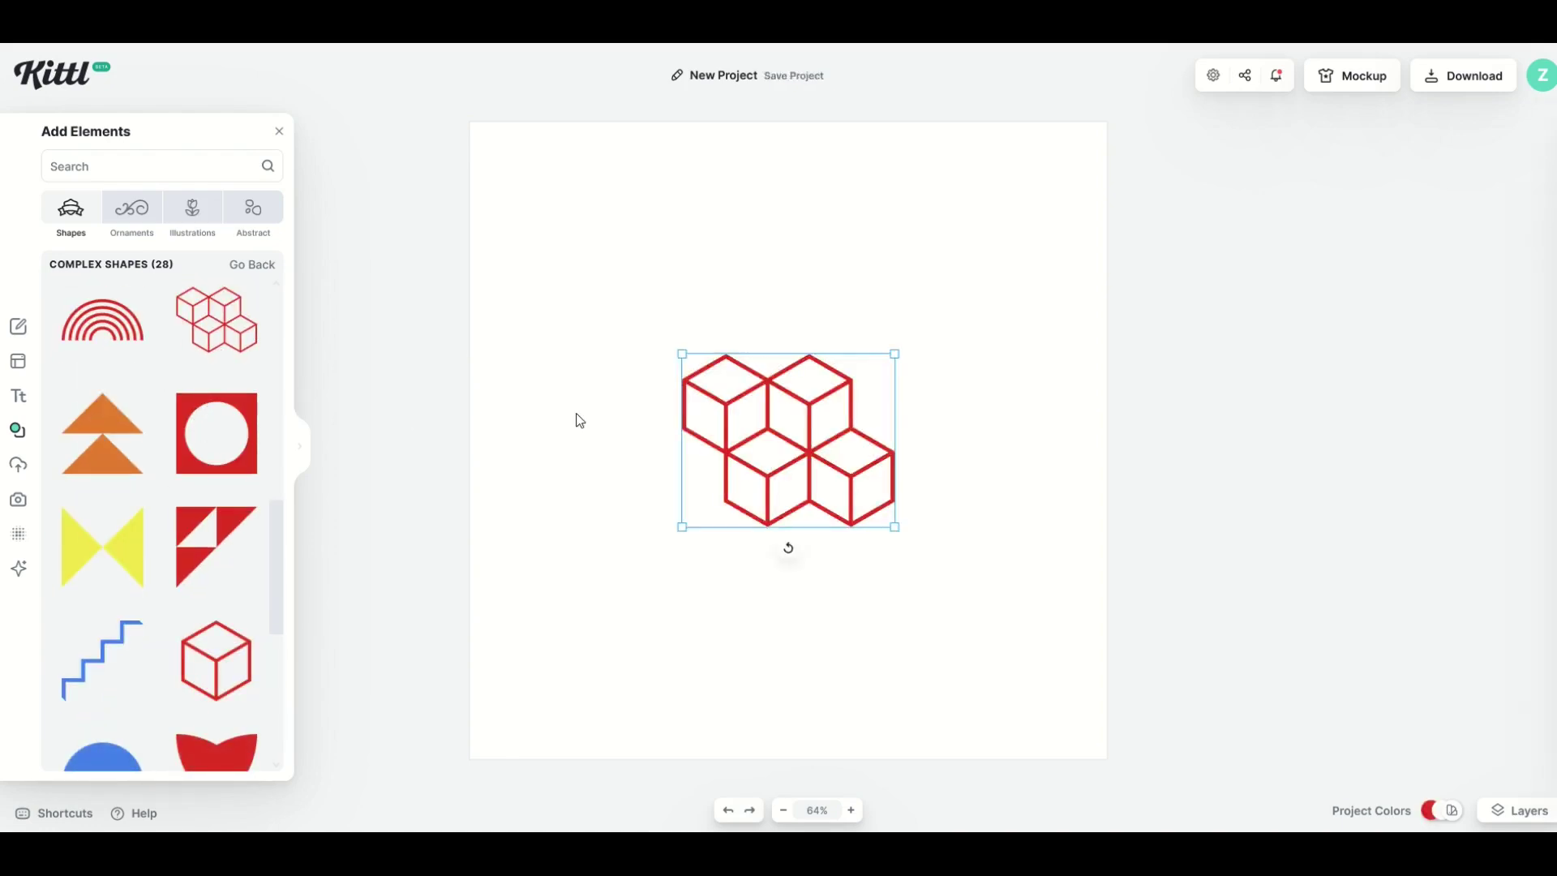
pyautogui.moveTo(685, 357); pyautogui.dragTo(448, 251)
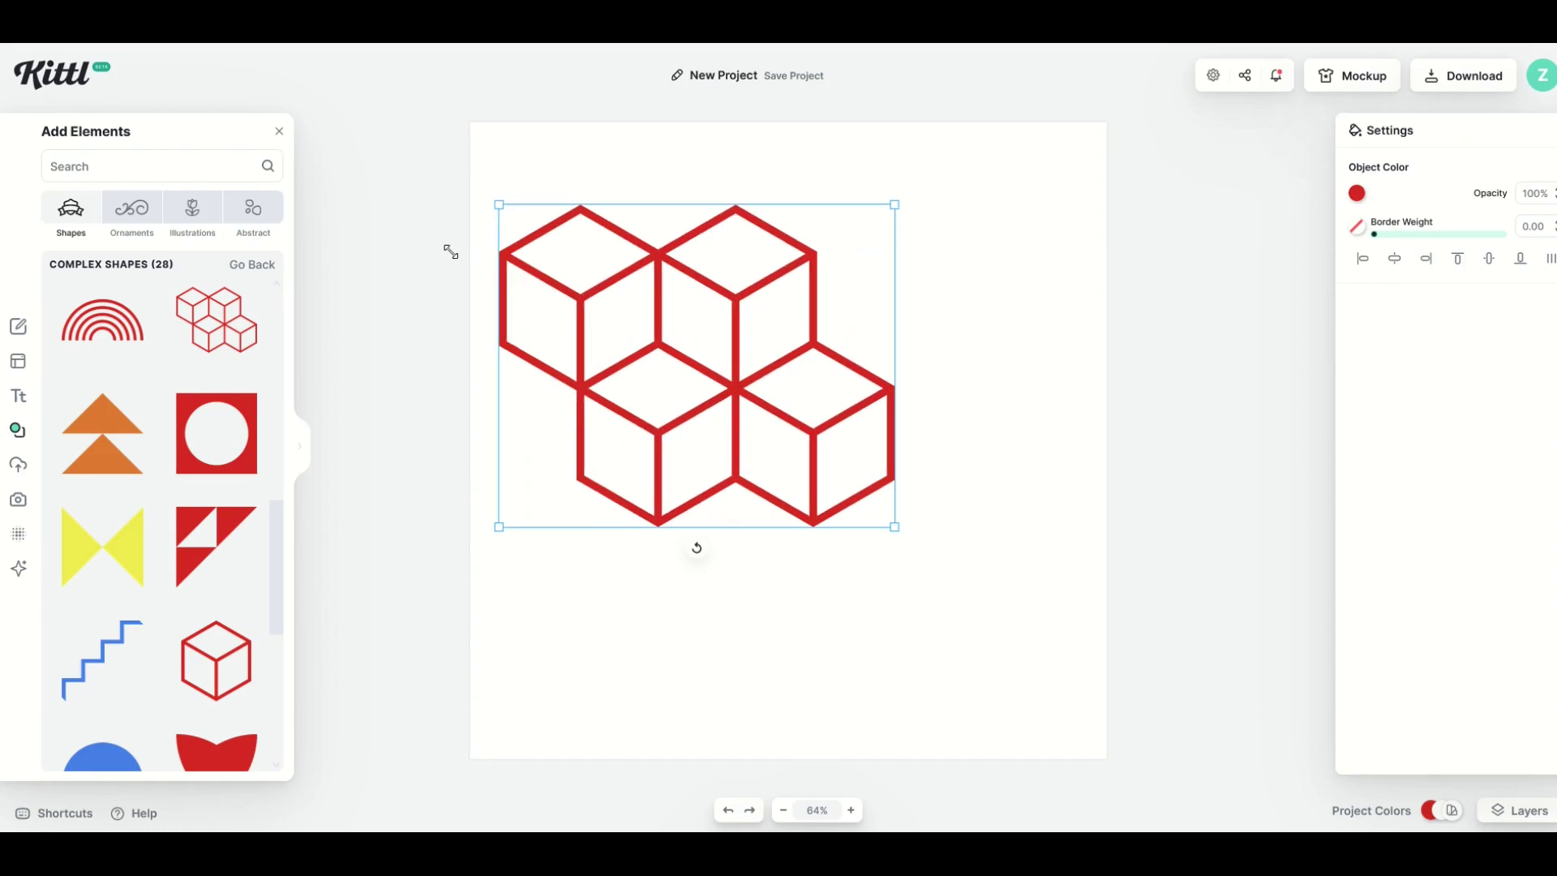
pyautogui.moveTo(581, 295); pyautogui.dragTo(602, 252)
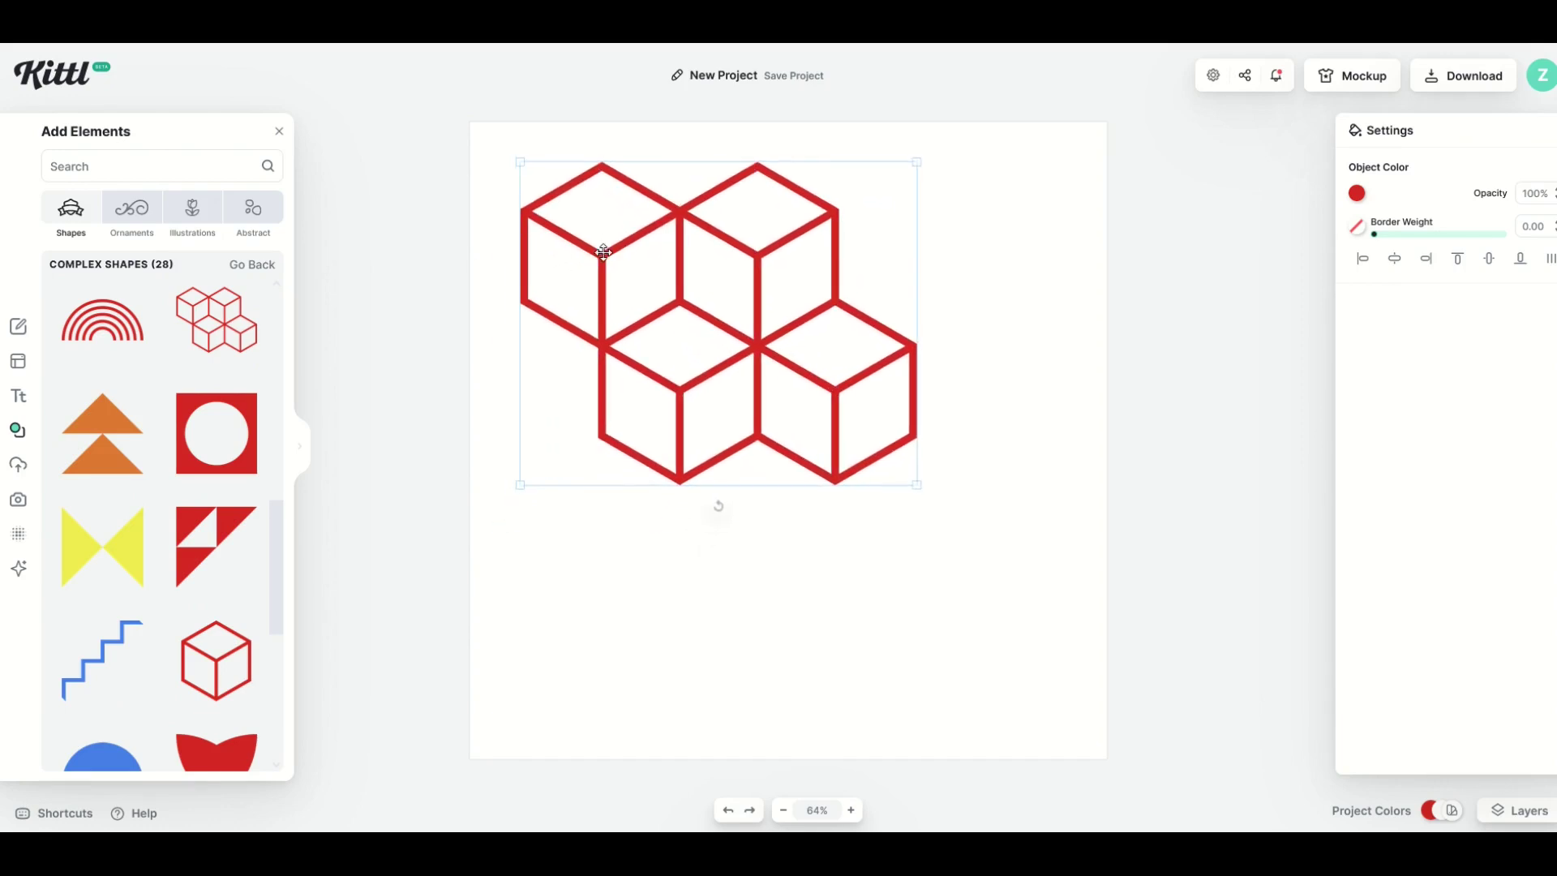
pyautogui.click(1359, 194)
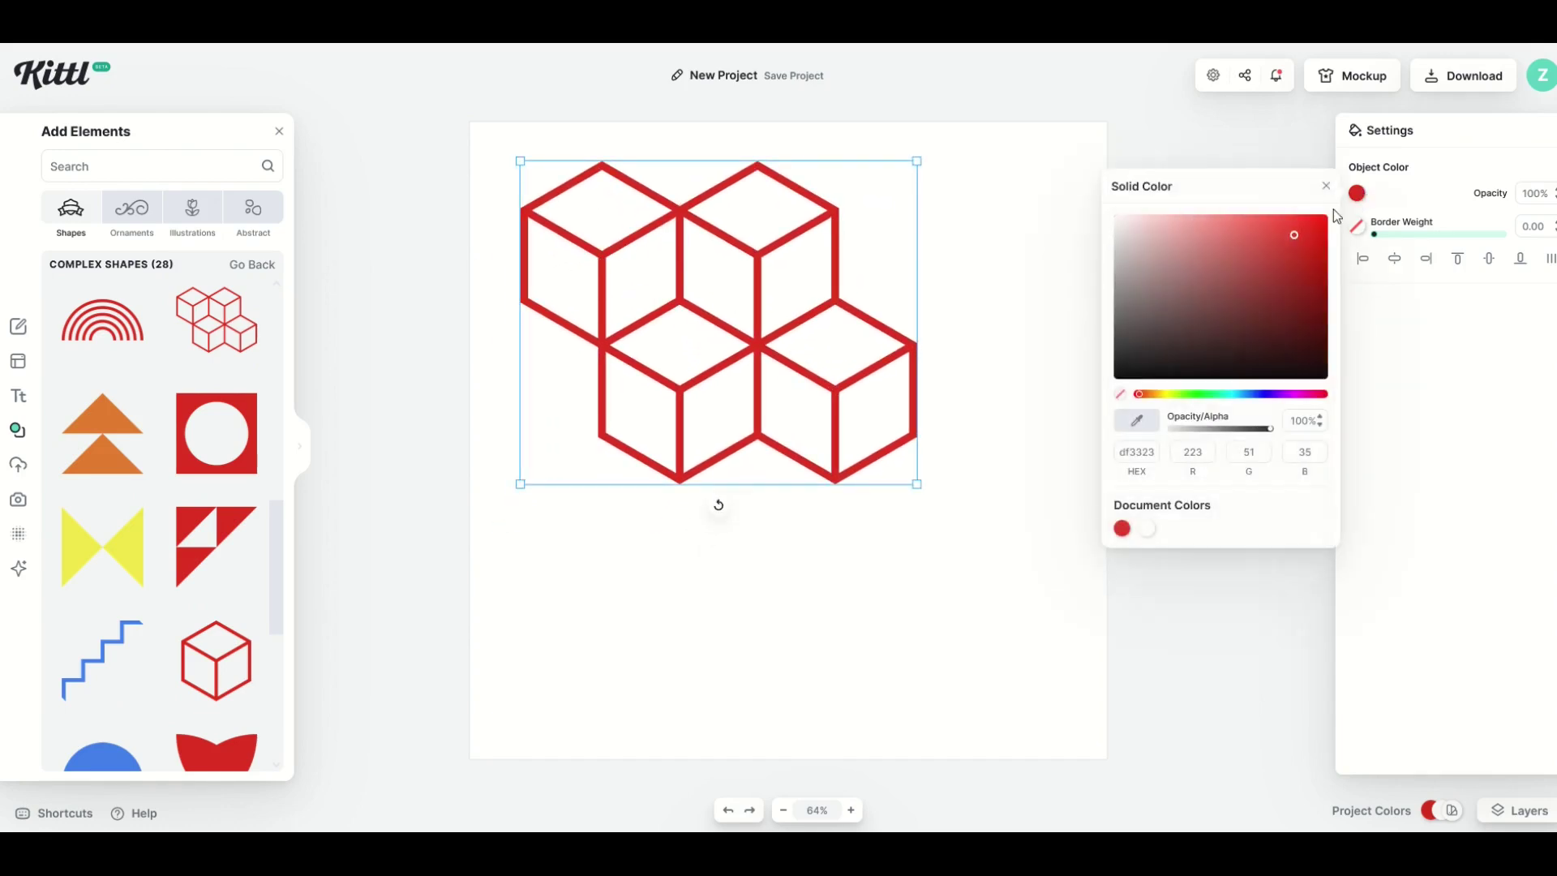
pyautogui.click(1193, 395)
pyautogui.moveTo(1224, 363); pyautogui.dragTo(1379, 213)
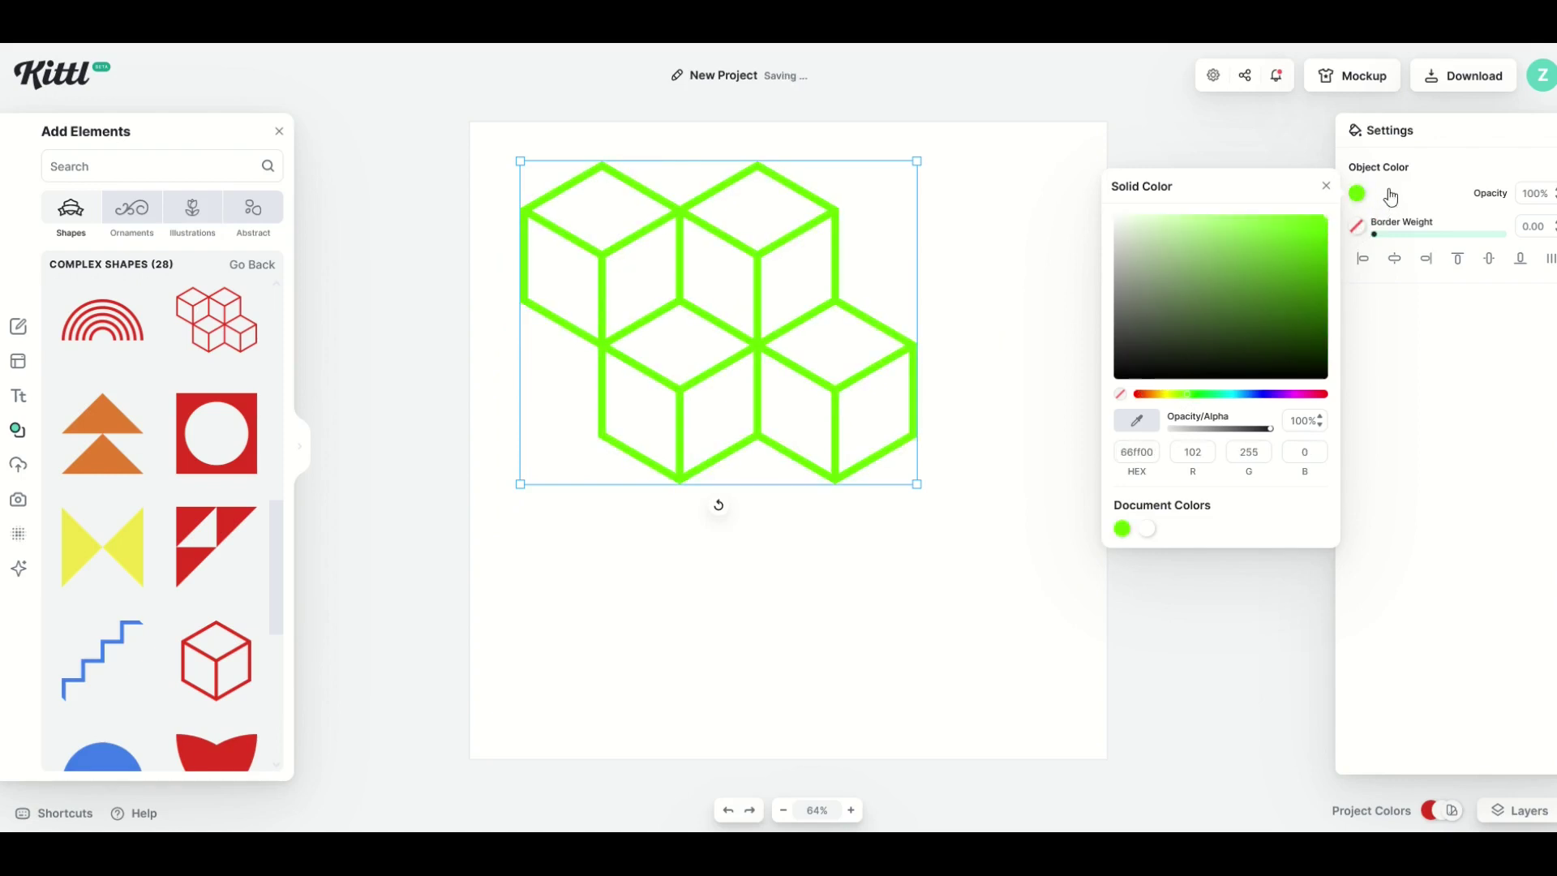
# Step: Set the artboard background colour to black
pyautogui.click(1020, 315)
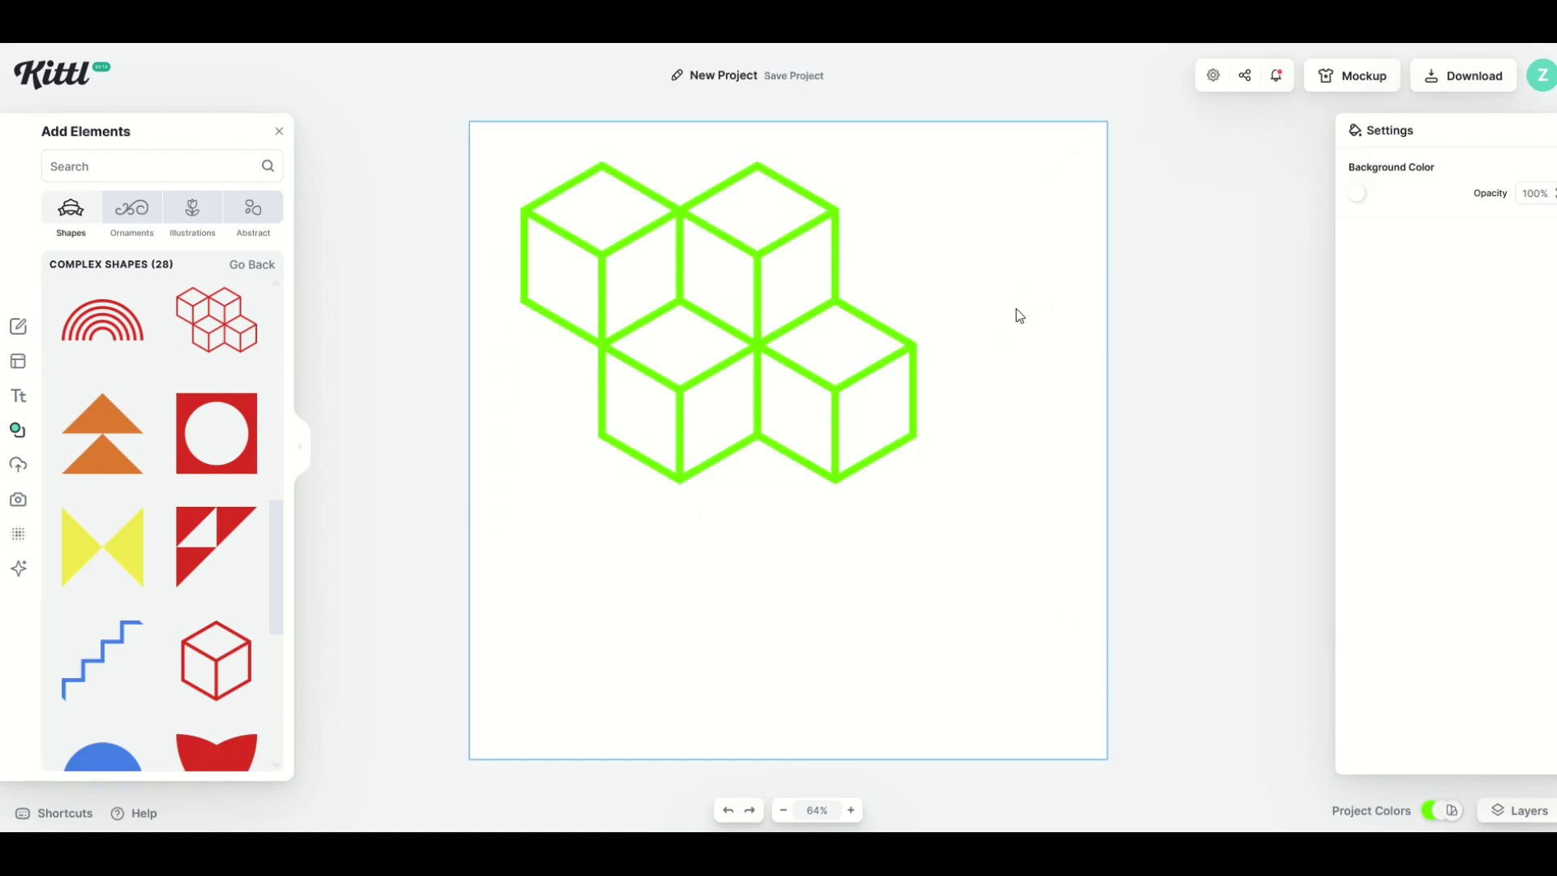
pyautogui.click(1356, 193)
pyautogui.moveTo(1145, 358); pyautogui.dragTo(1071, 414)
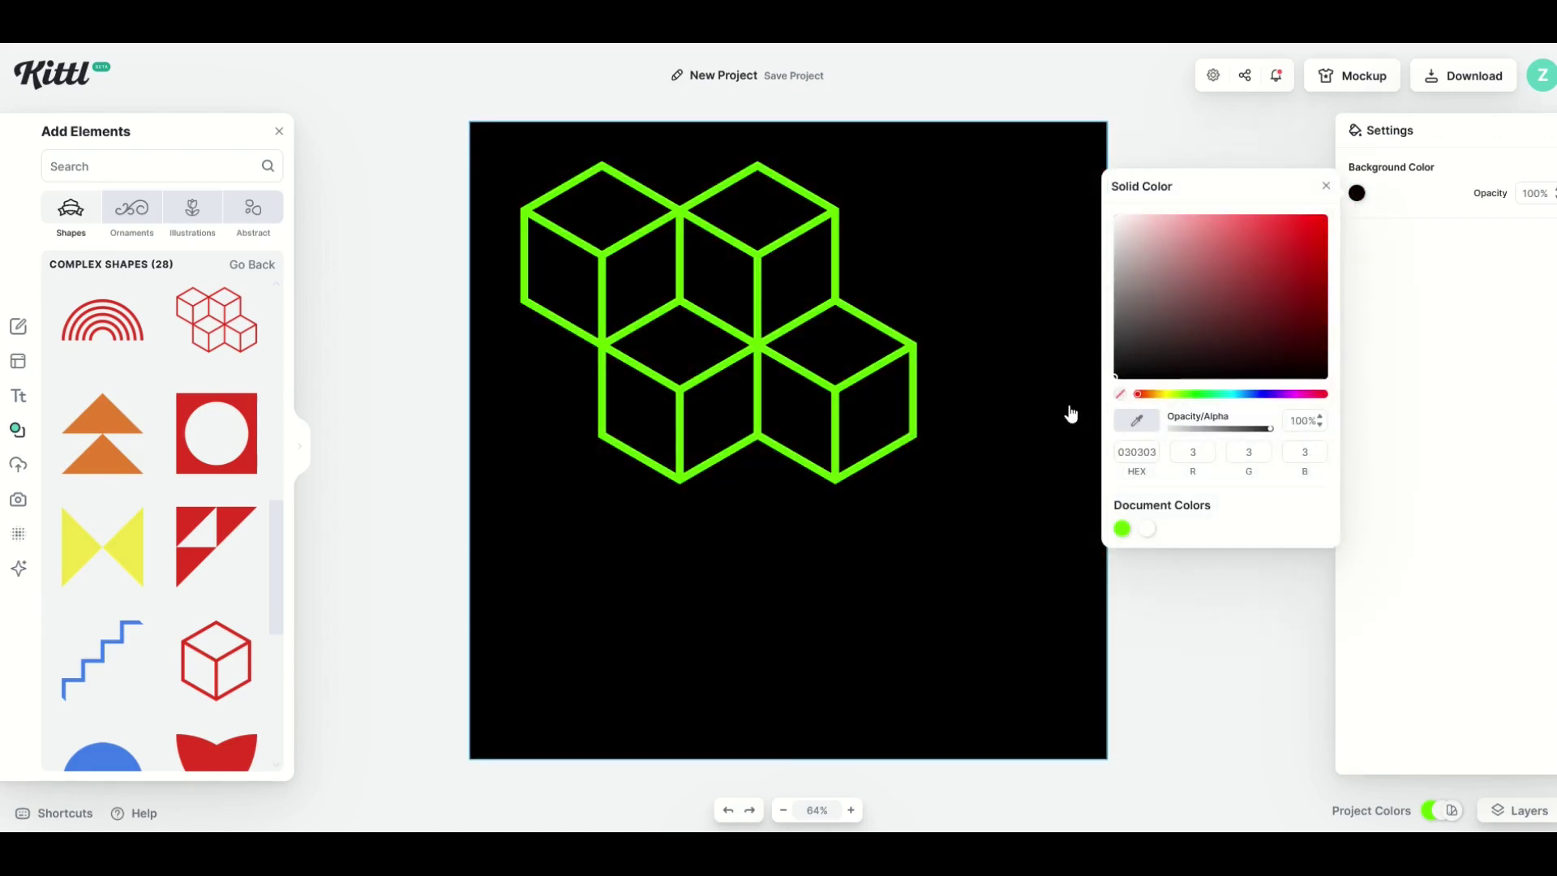
pyautogui.click(824, 620)
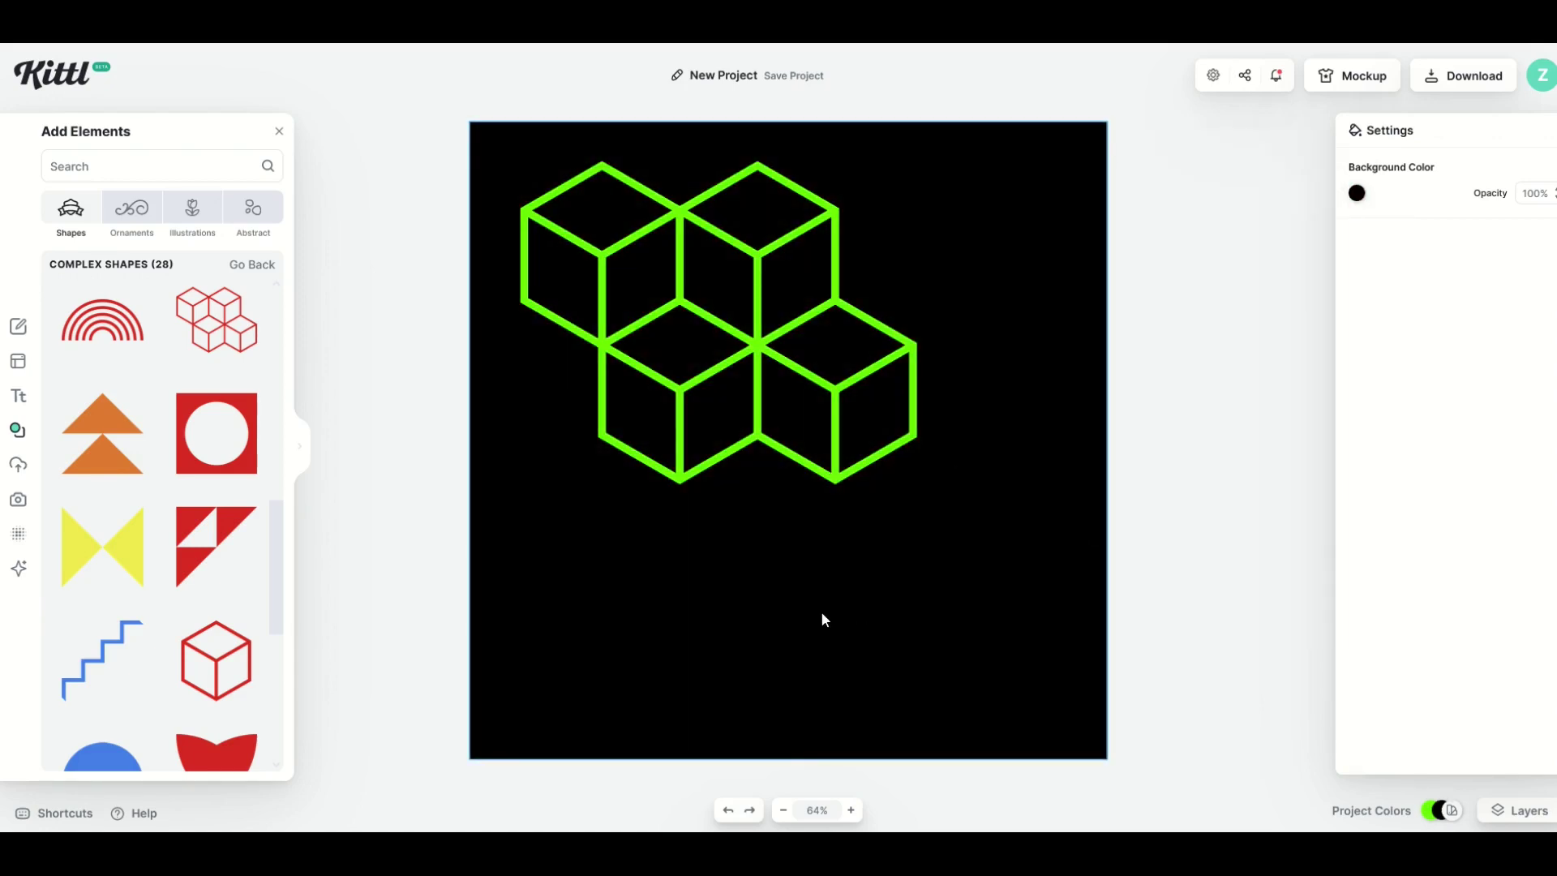
# Step: Add a red outlined cube below the green cubes and a red square-with-circle at lower right
pyautogui.click(221, 690)
pyautogui.moveTo(720, 502); pyautogui.dragTo(690, 605)
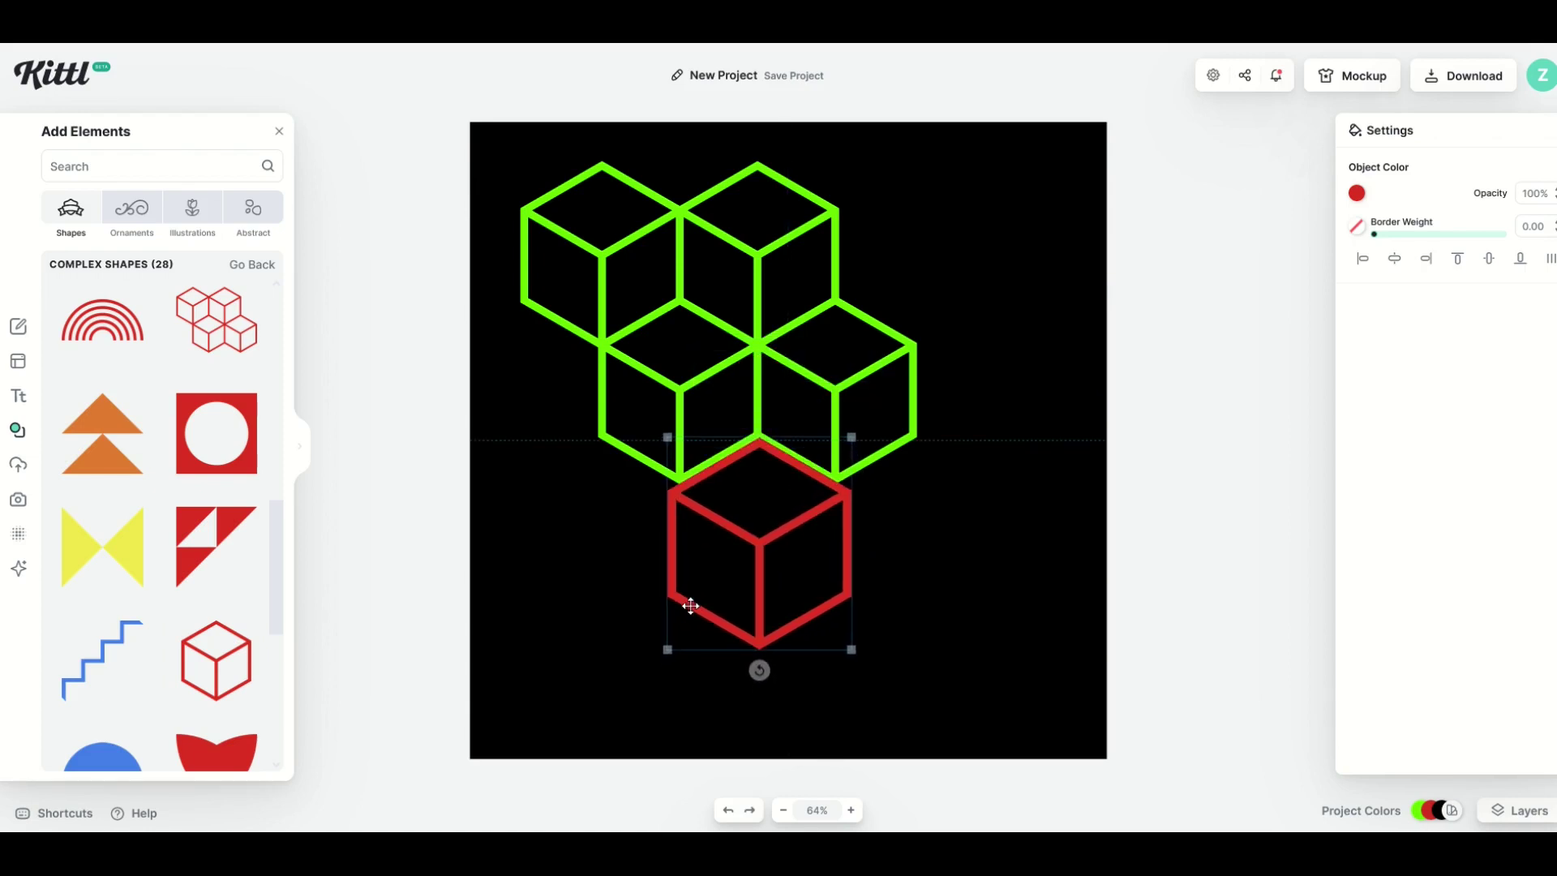
pyautogui.click(610, 599)
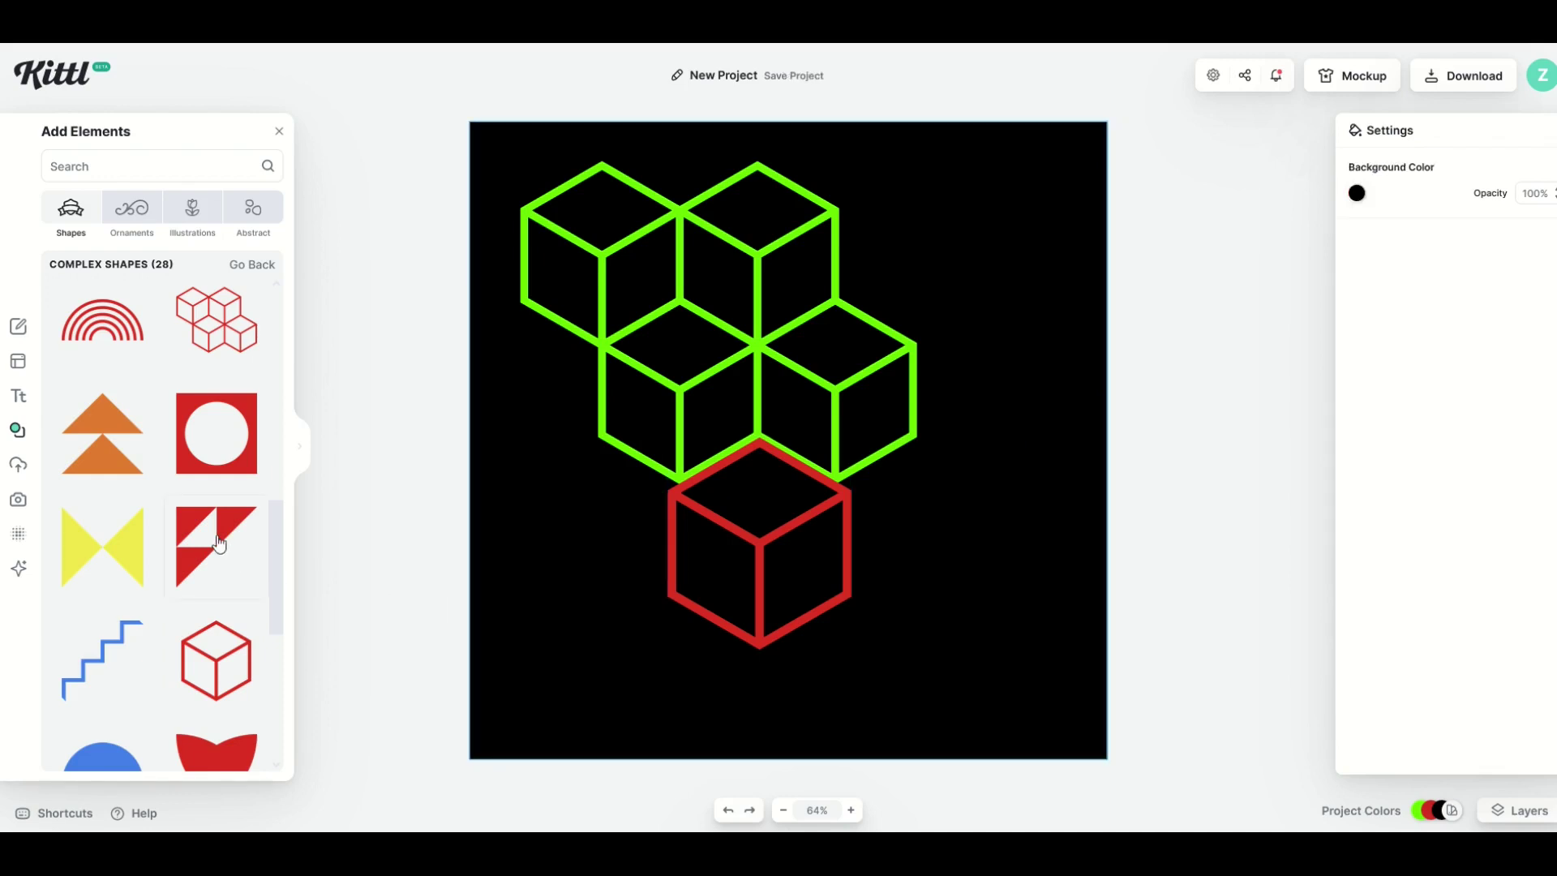
pyautogui.click(216, 433)
pyautogui.moveTo(712, 504); pyautogui.dragTo(906, 688)
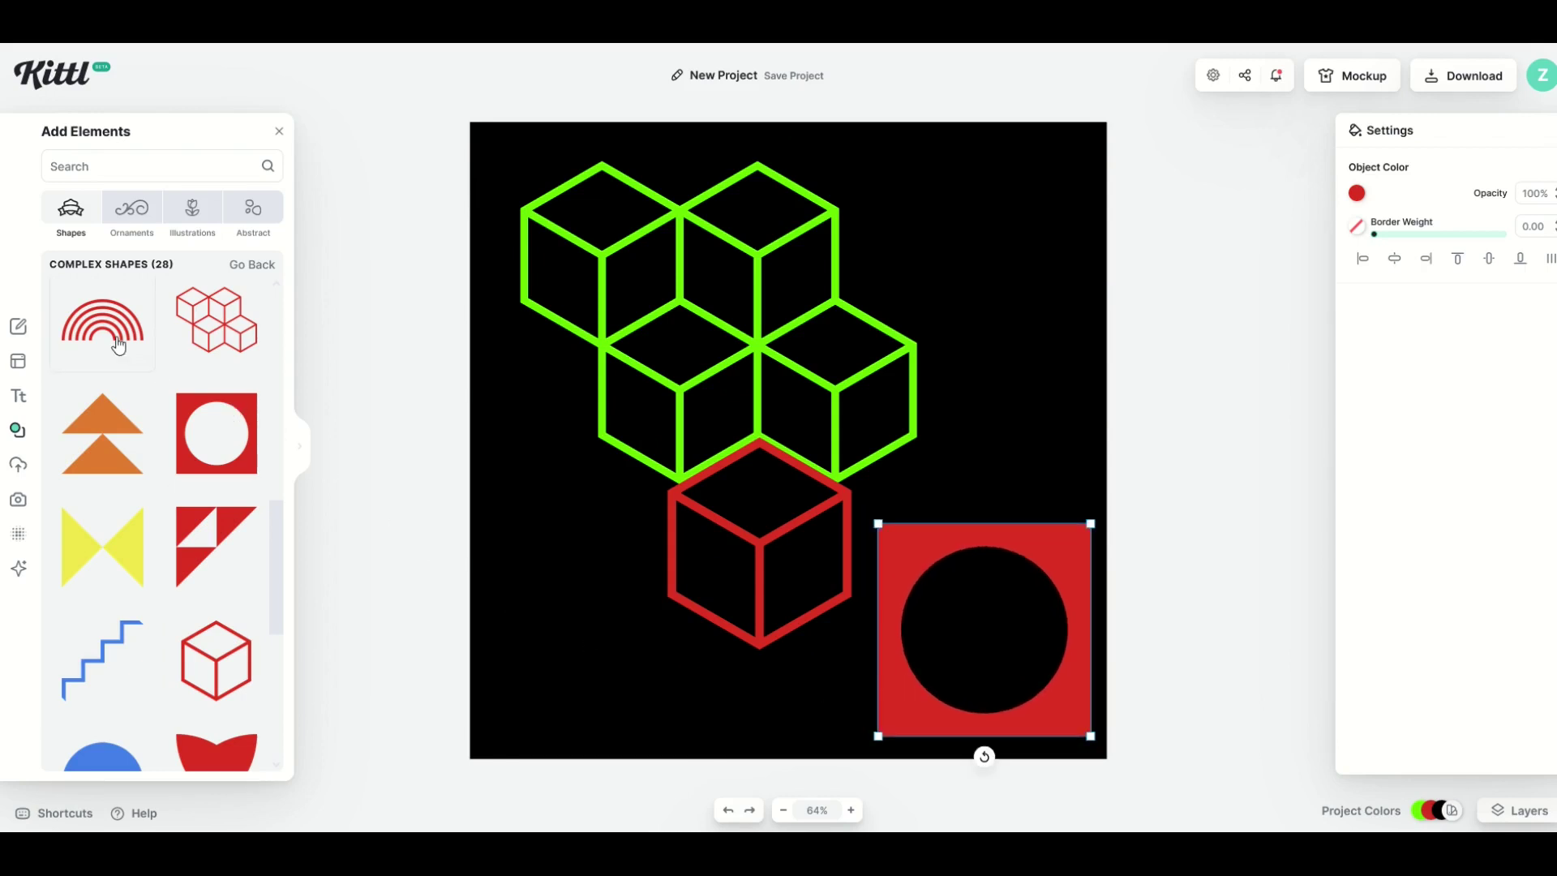
# Step: Add the rainbow shape at lower left and recolour it to a yellow shade
pyautogui.click(117, 345)
pyautogui.moveTo(703, 471); pyautogui.dragTo(578, 671)
pyautogui.click(1354, 200)
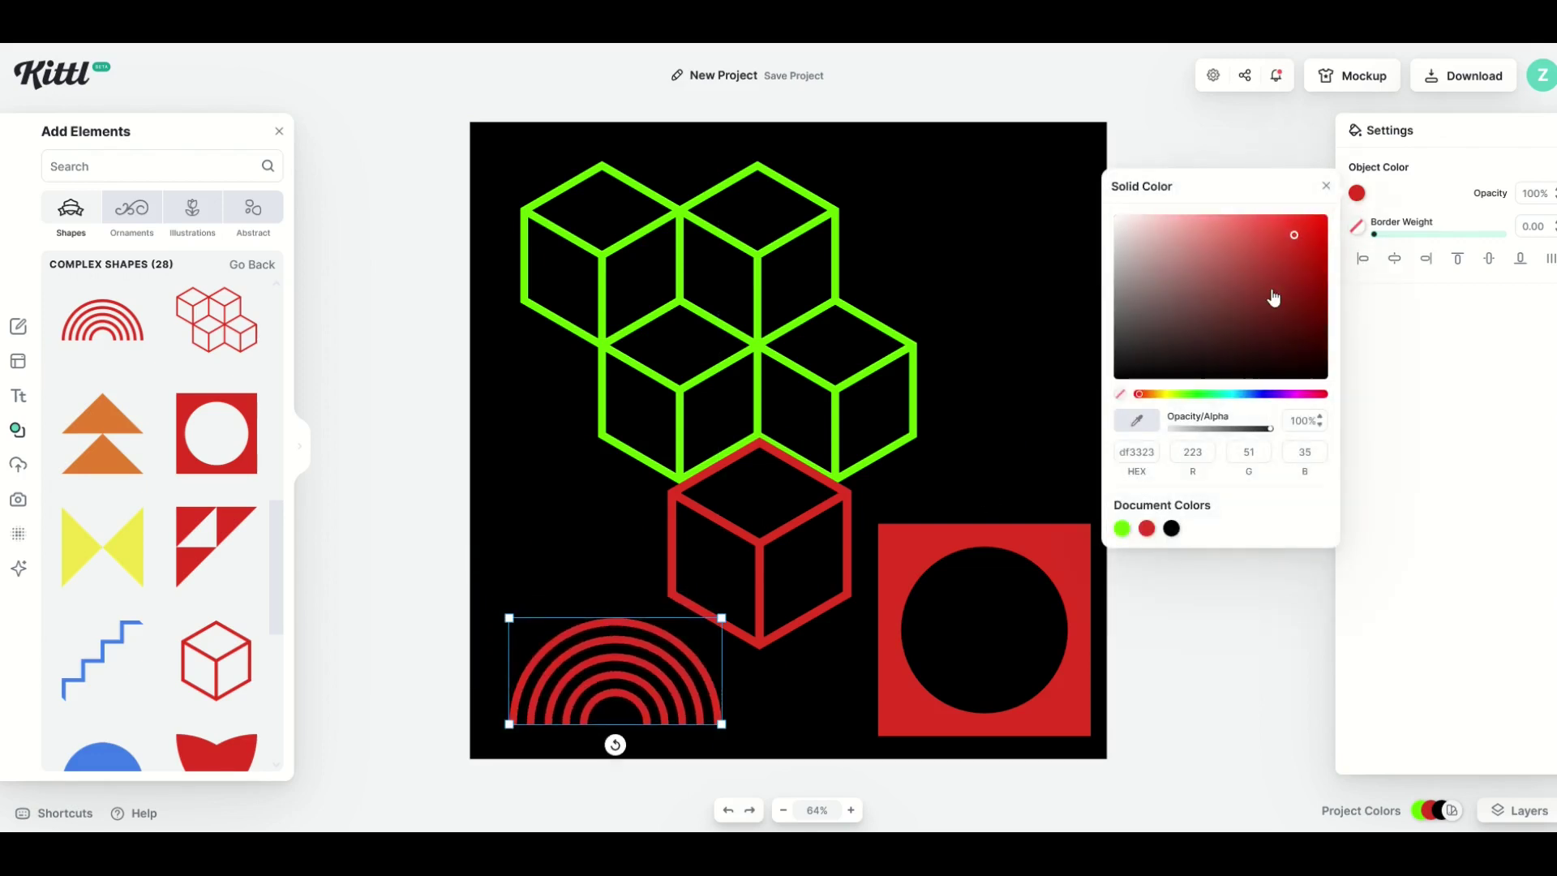
pyautogui.click(1162, 394)
pyautogui.moveTo(1209, 335); pyautogui.dragTo(1349, 216)
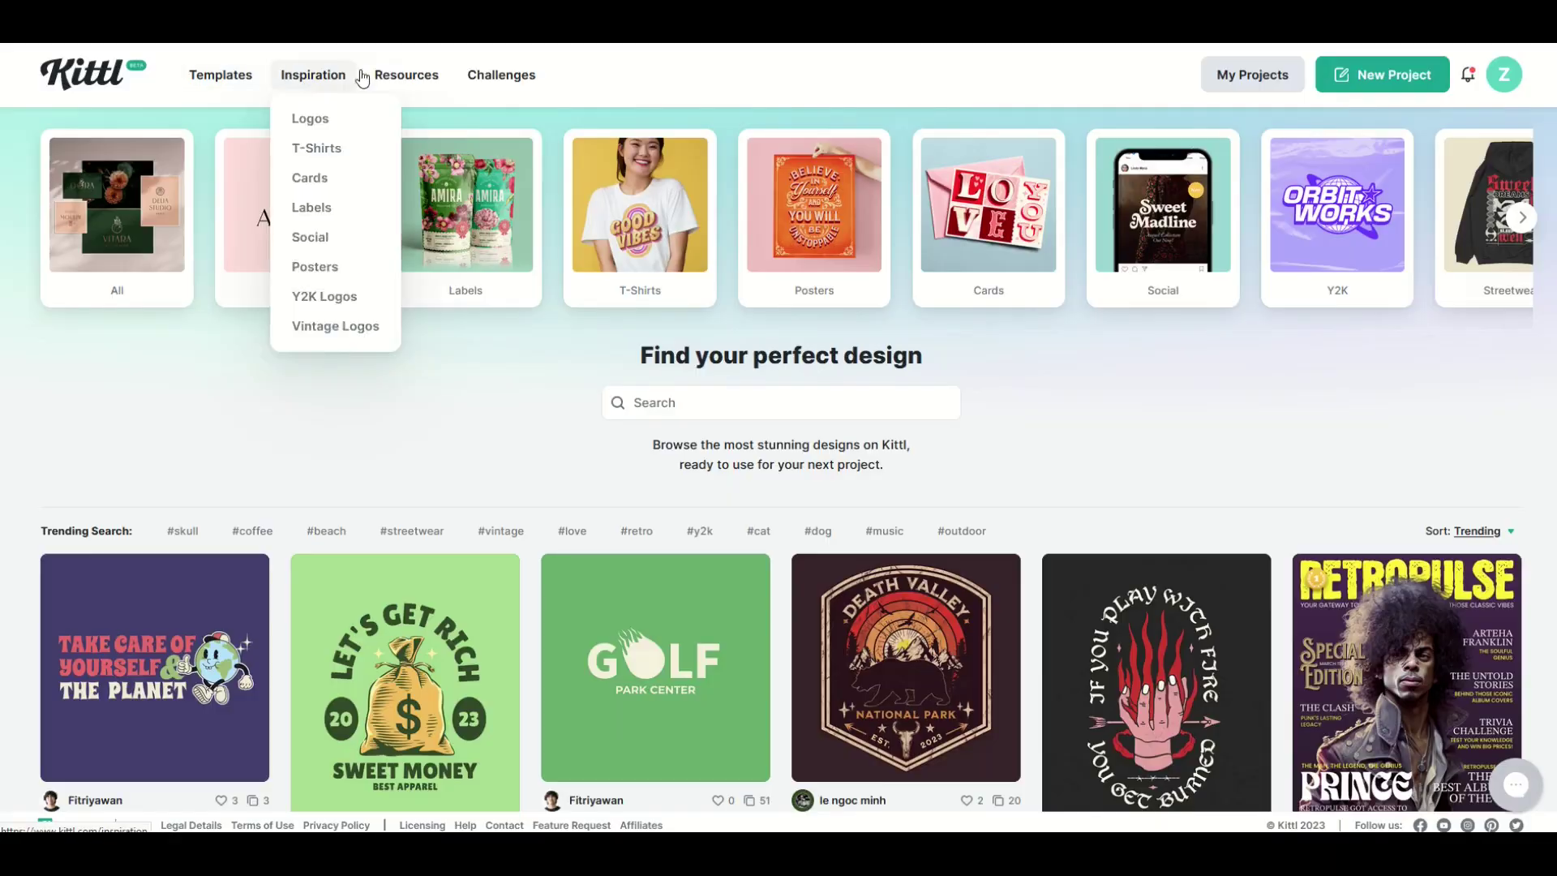
# Step: From Current Challenges, open the Retro Sunset Patch Challenge's details page
pyautogui.moveTo(491, 82)
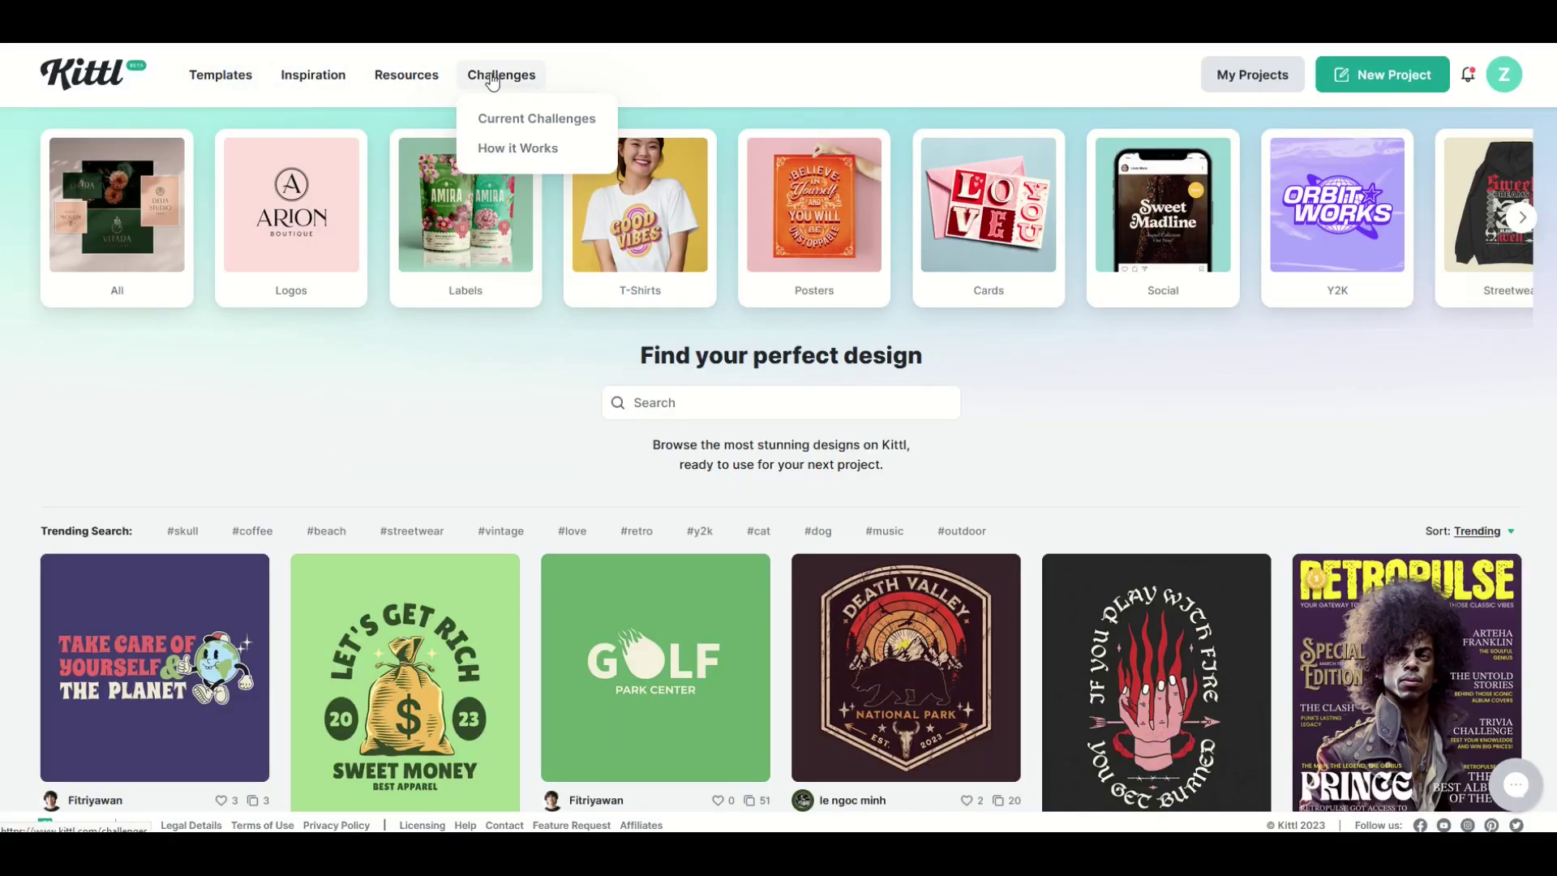
pyautogui.click(496, 120)
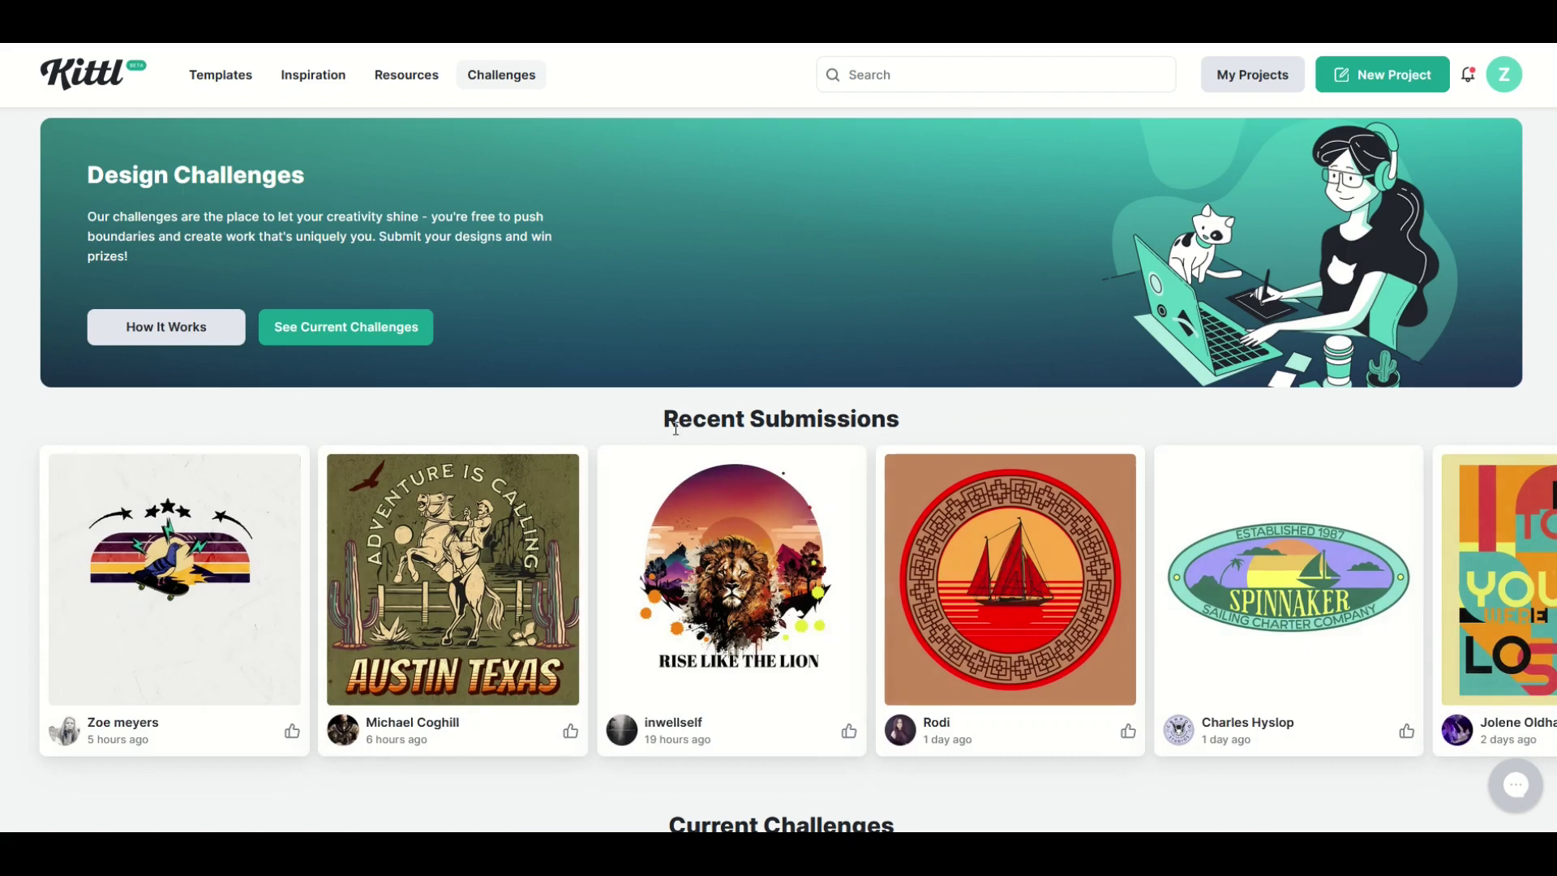
pyautogui.scroll(-5, 709, 365)
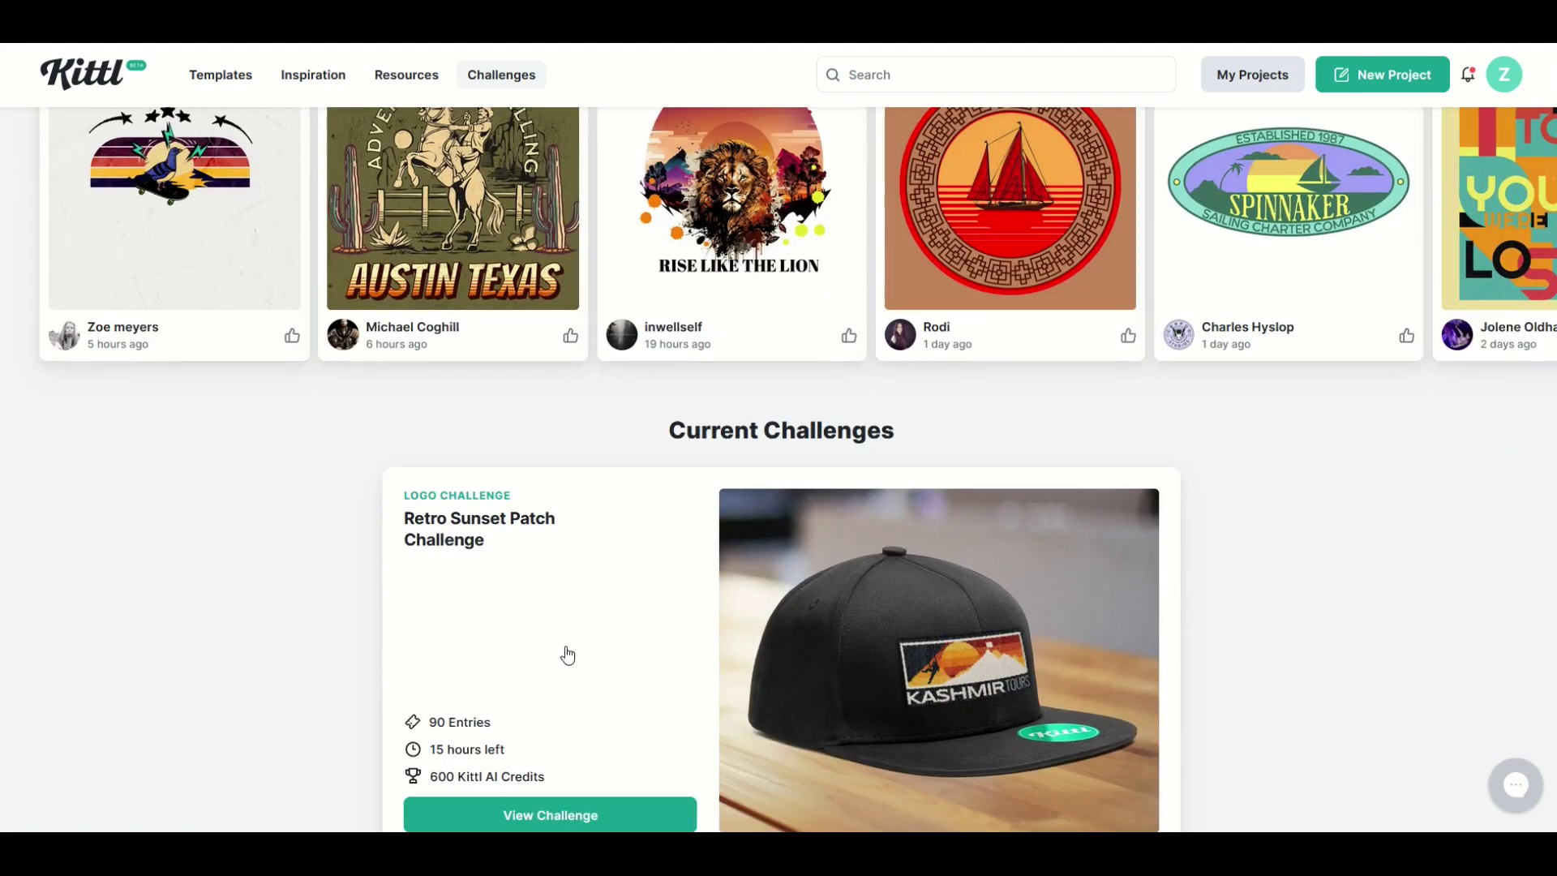
pyautogui.scroll(-2, 567, 655)
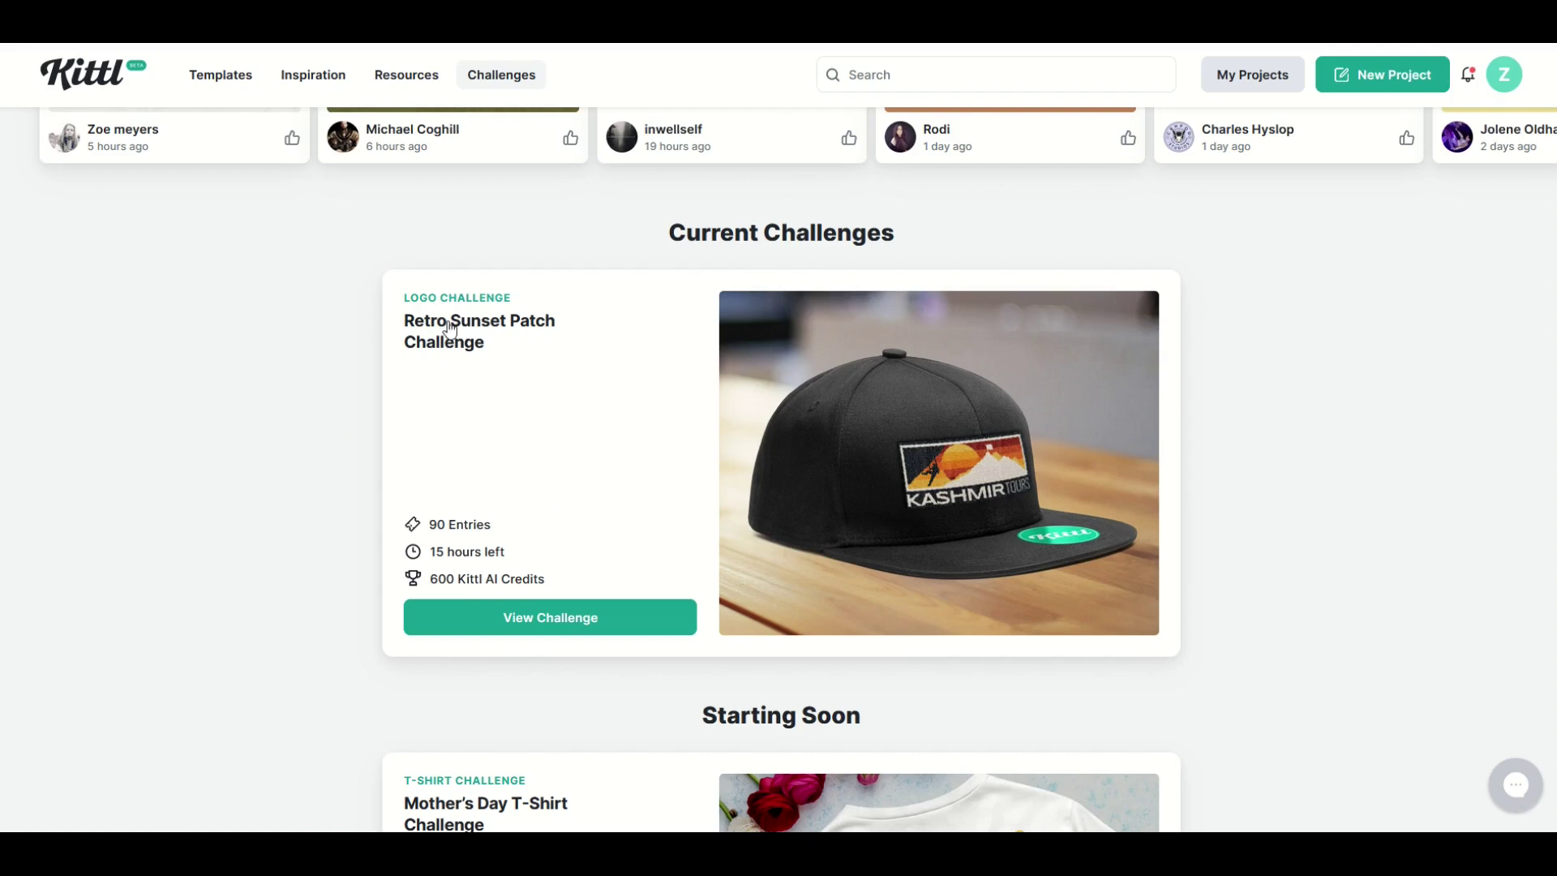
pyautogui.click(532, 625)
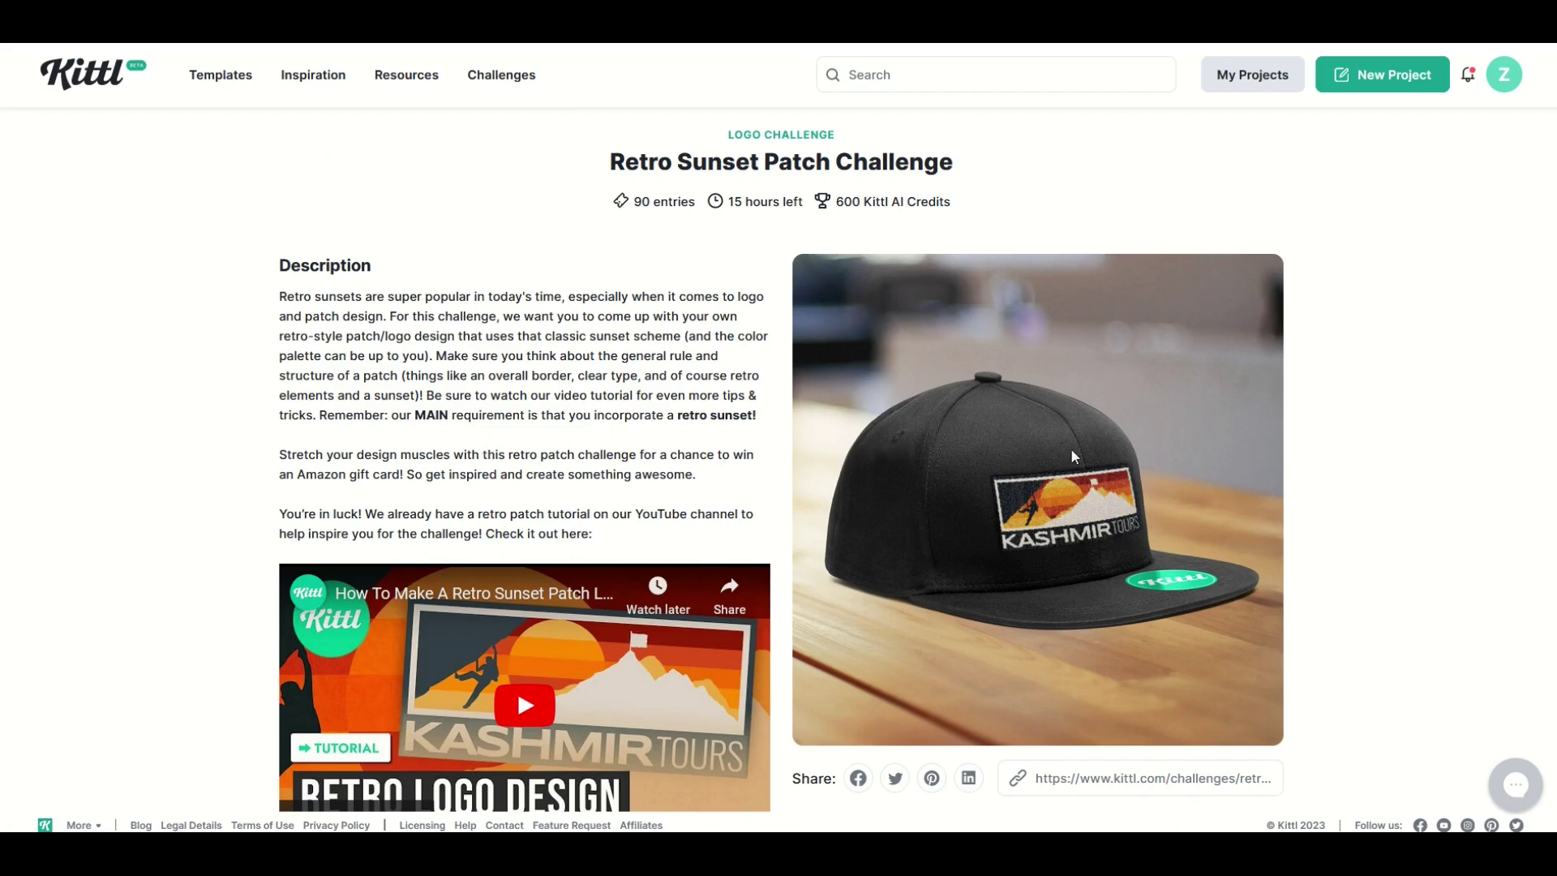
# Step: Scroll through the Retro Sunset Patch page to review its prizes, rules and countdown
pyautogui.scroll(-4, 1071, 453)
pyautogui.scroll(-3, 360, 619)
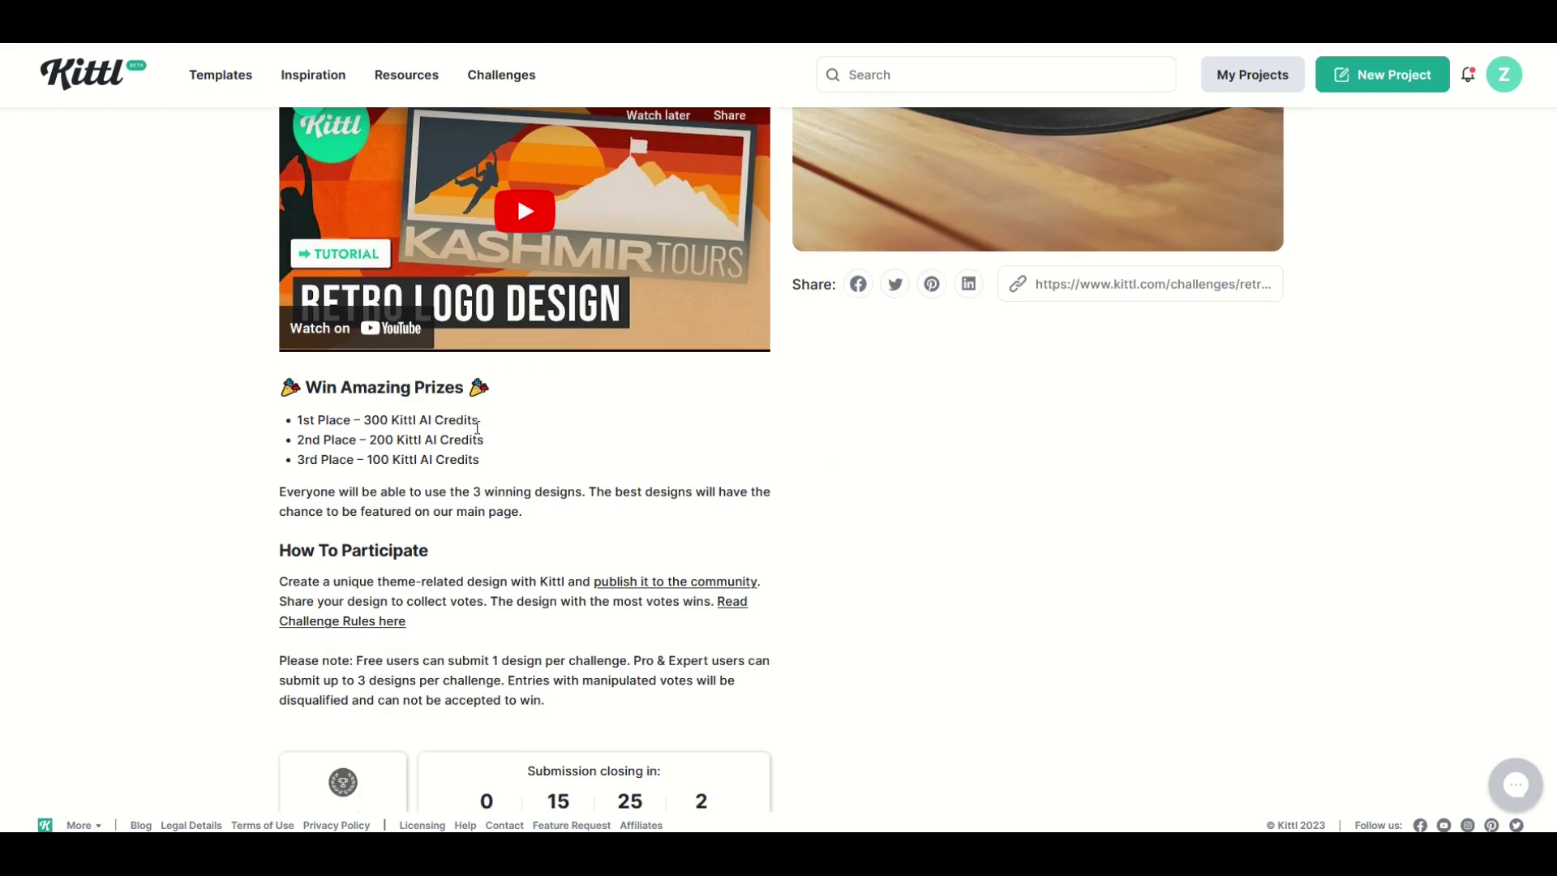
pyautogui.scroll(-3, 479, 432)
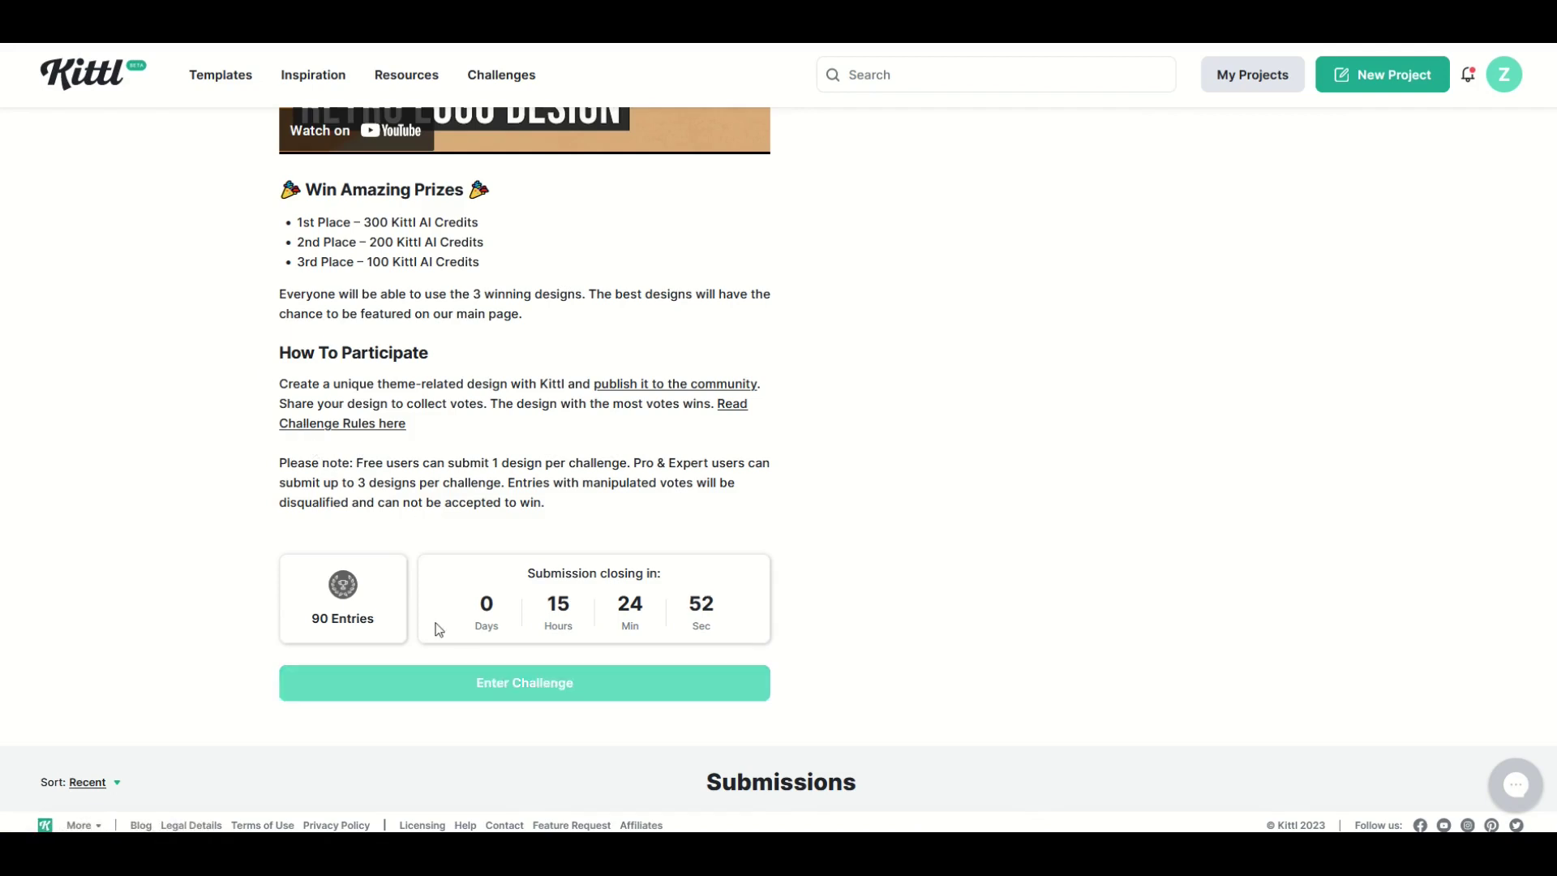
pyautogui.scroll(1, 341, 389)
pyautogui.scroll(-1, 450, 653)
pyautogui.scroll(2, 521, 648)
pyautogui.scroll(5, 521, 649)
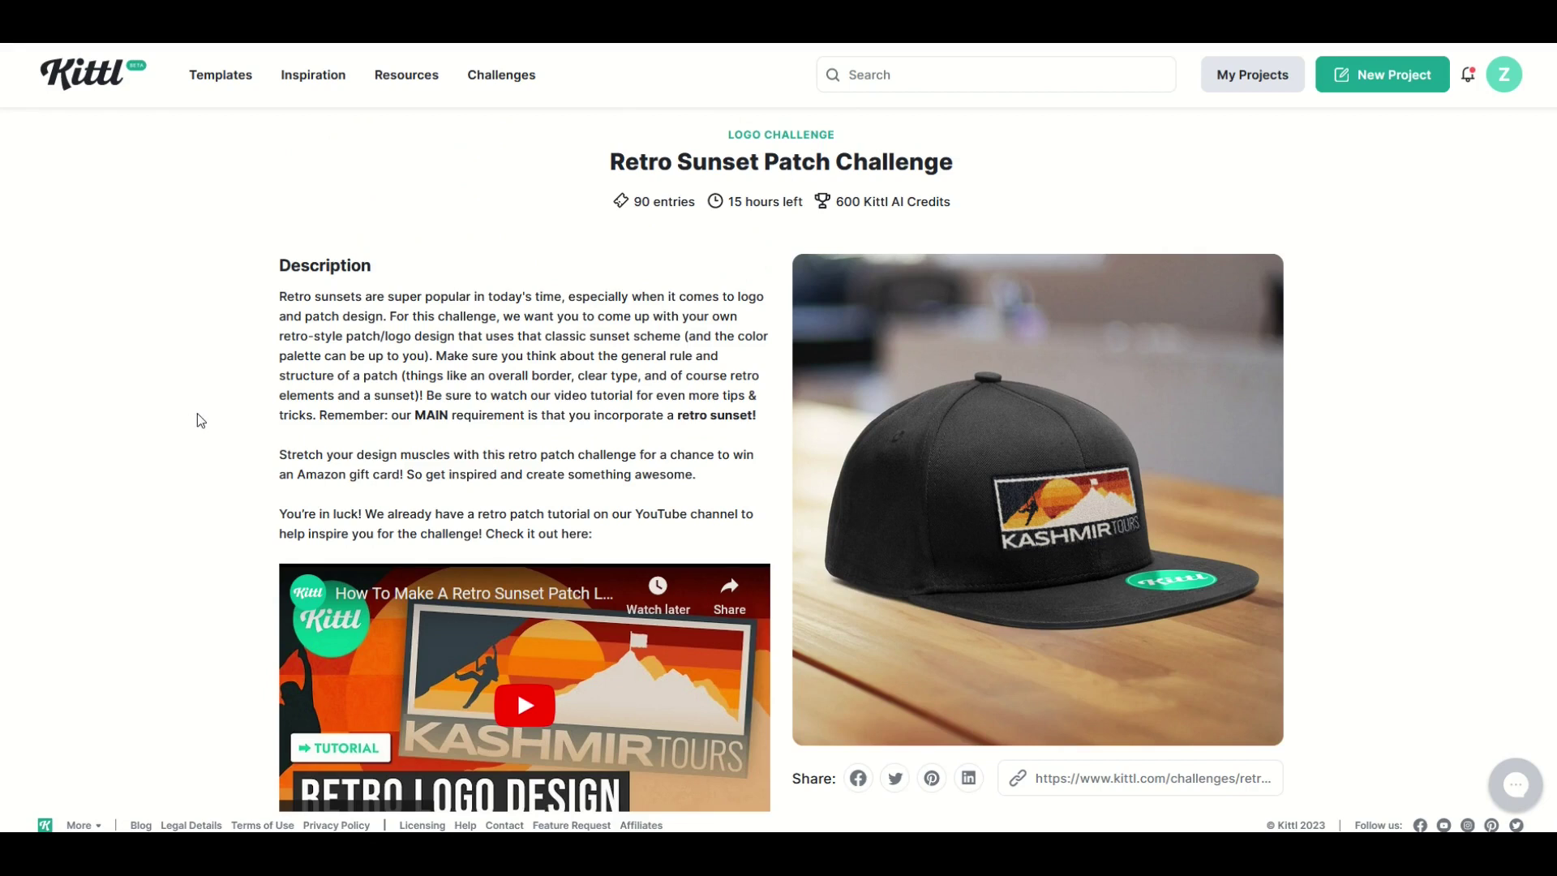
pyautogui.scroll(-1, 197, 413)
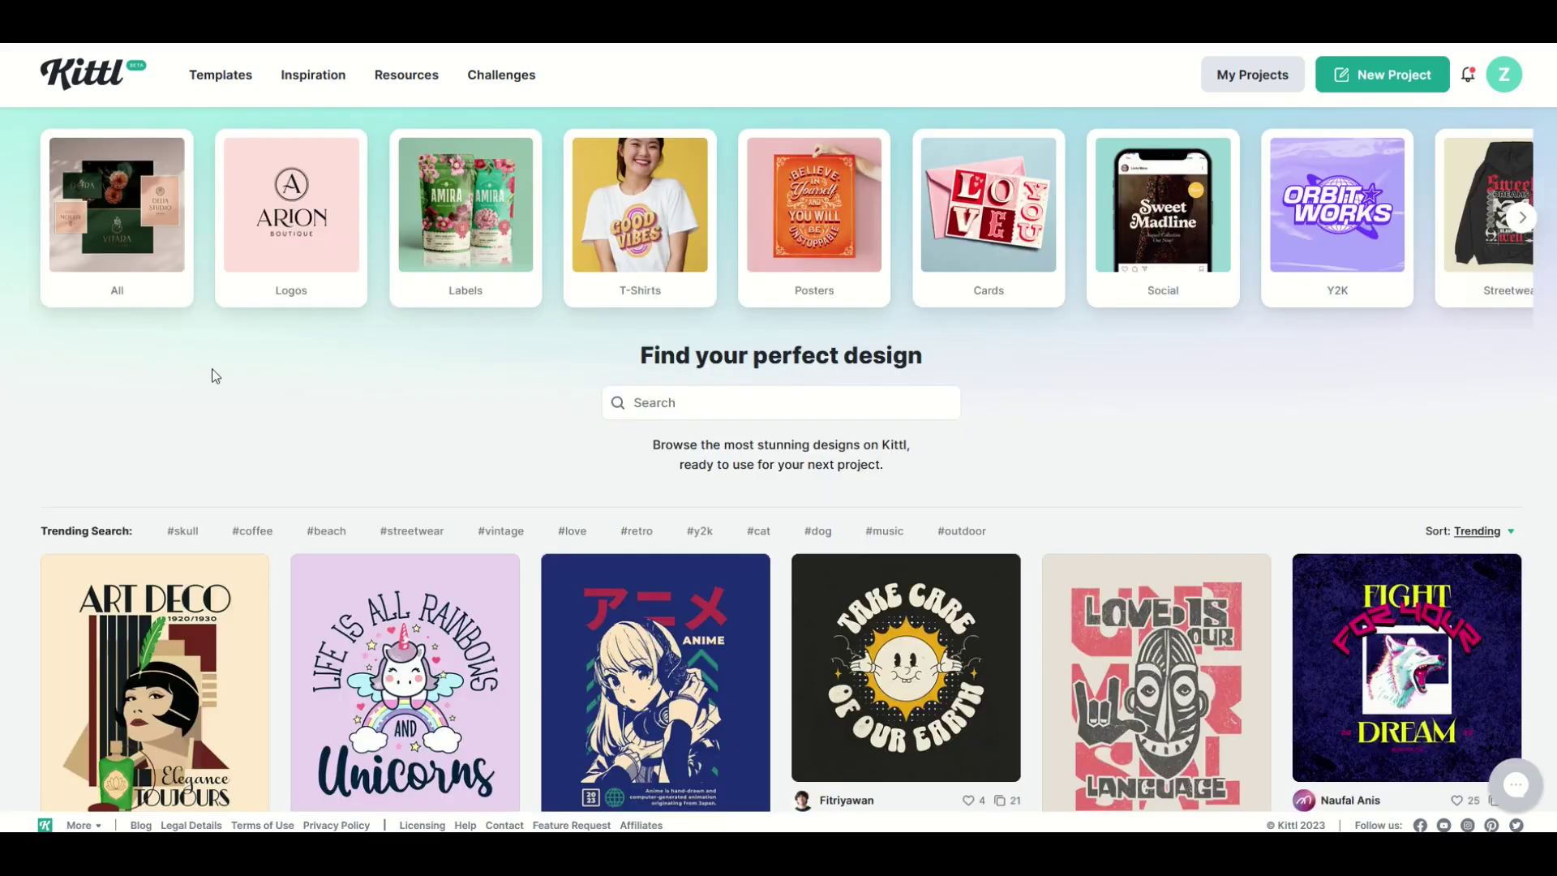
pyautogui.scroll(-3, 212, 375)
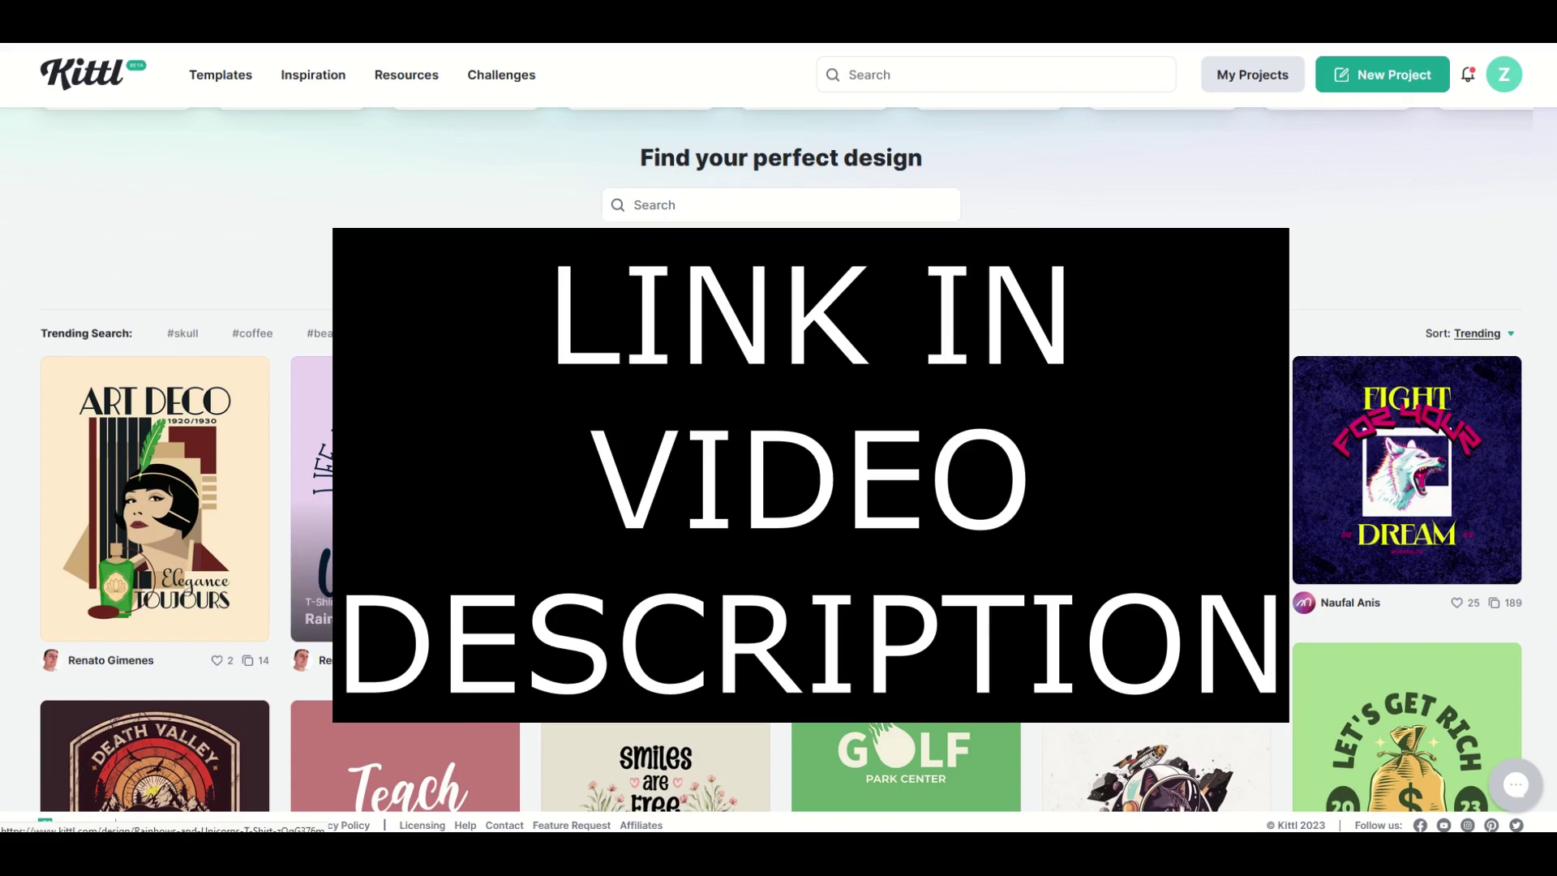
# Step: Preview the Art Deco Elegance Toujours template and use it as a new design
pyautogui.scroll(-1, 165, 361)
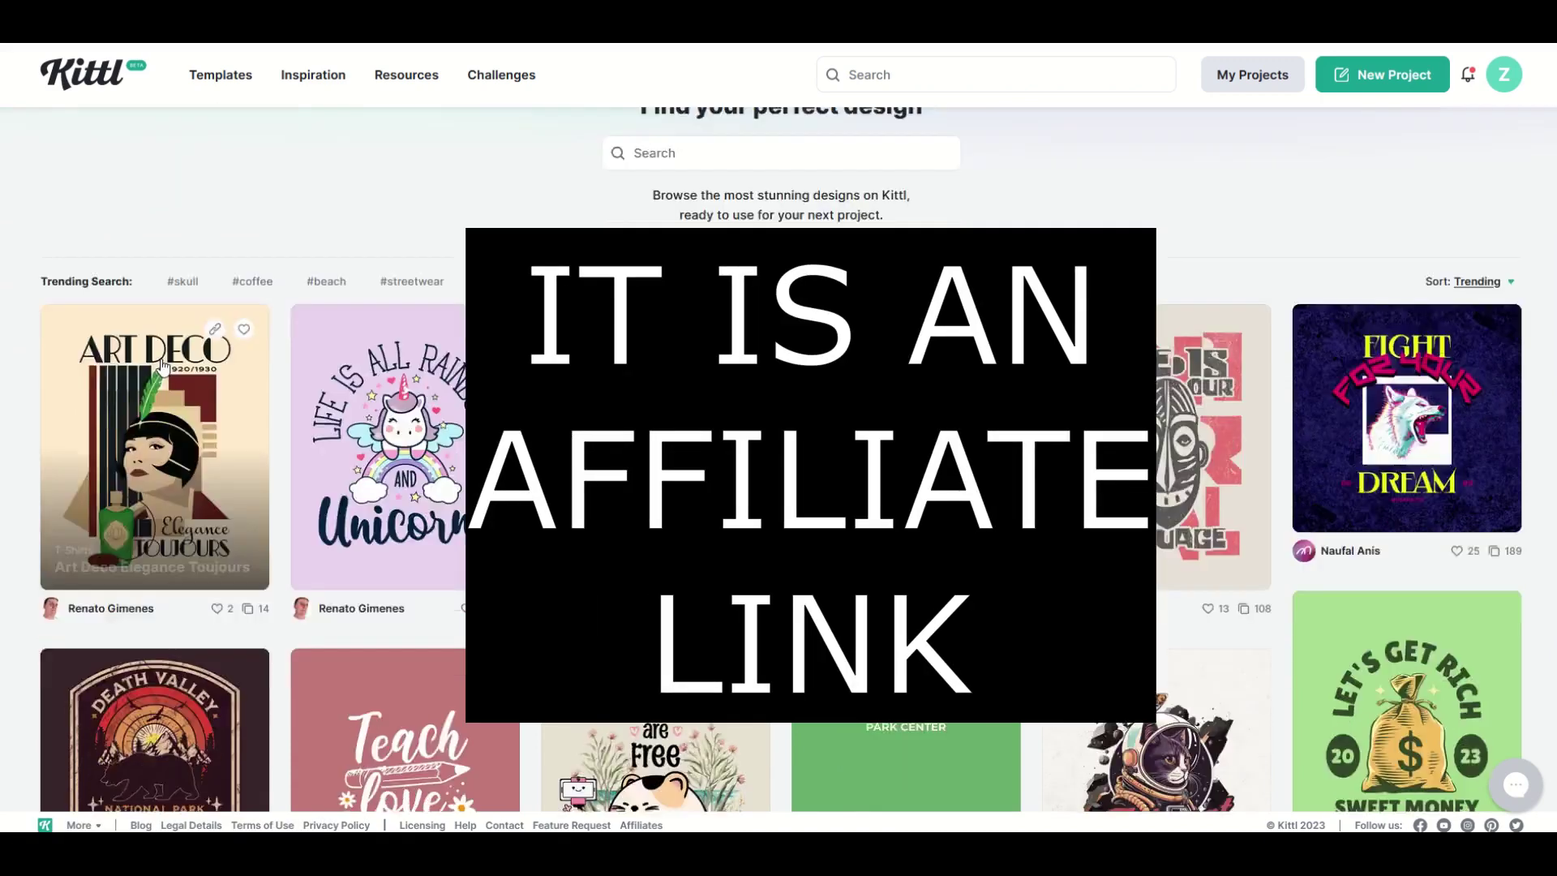
pyautogui.click(146, 409)
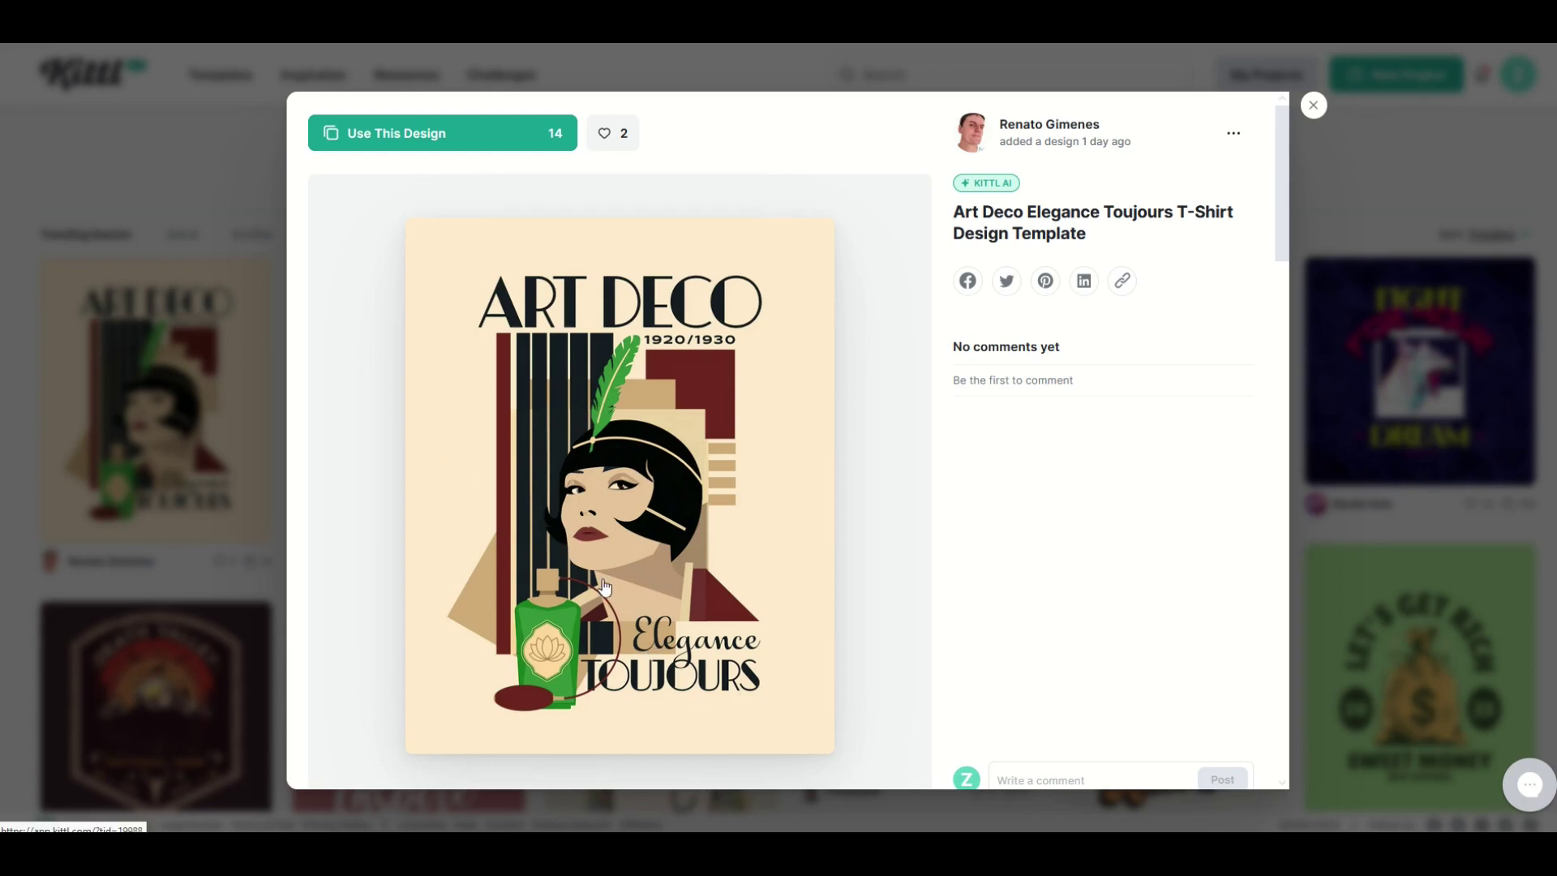
pyautogui.click(421, 142)
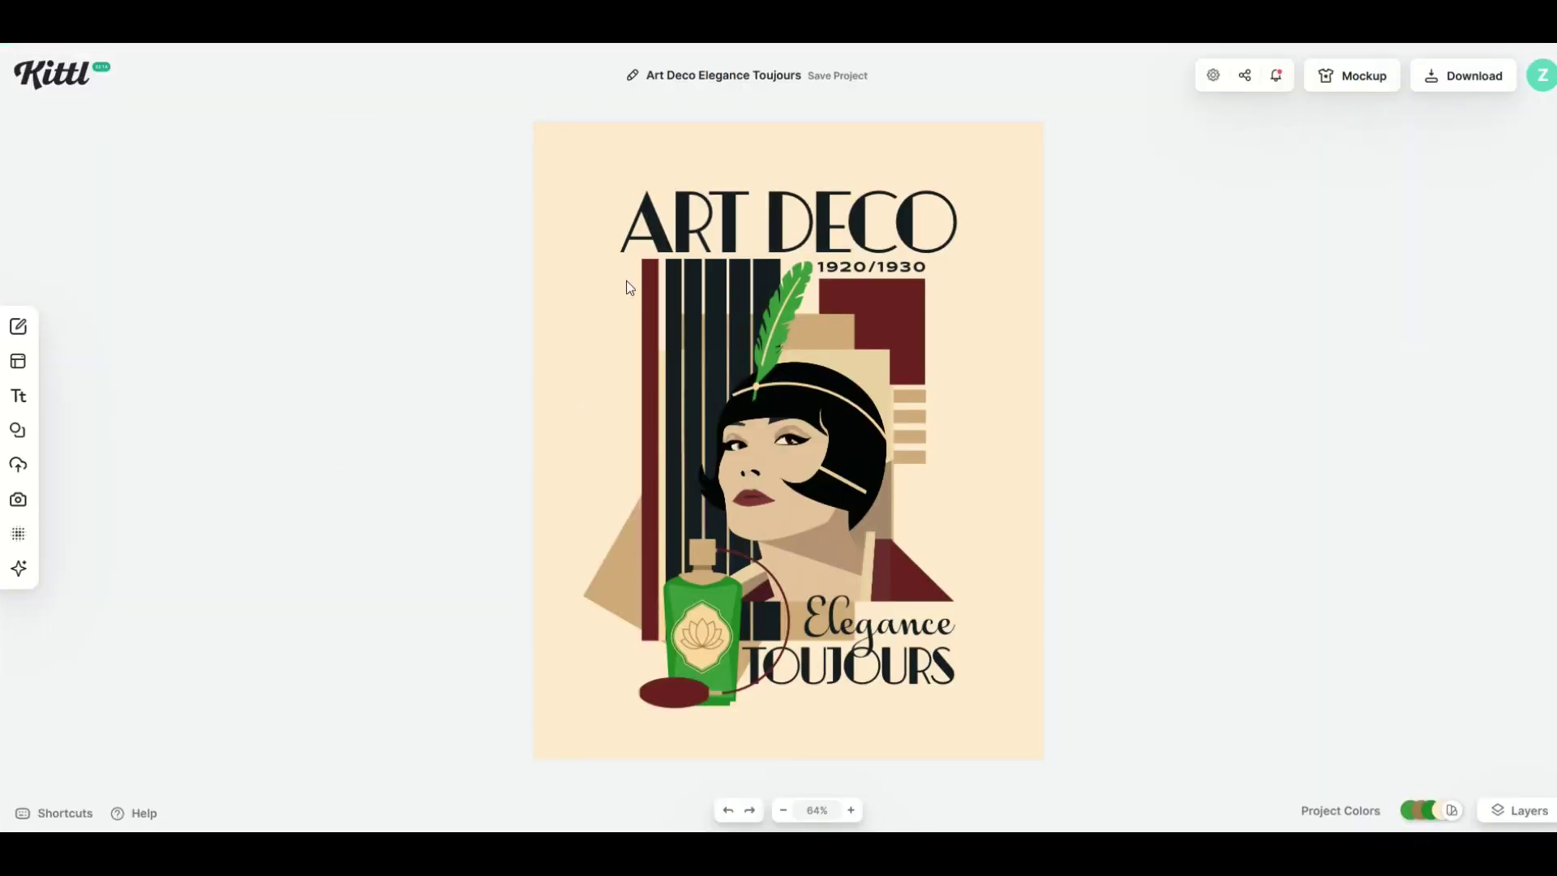
# Step: Raise the ART DECO title, shift the woman image right, and move the perfume bottle lower-left
pyautogui.moveTo(676, 239); pyautogui.dragTo(712, 192)
pyautogui.moveTo(819, 470); pyautogui.dragTo(980, 432)
pyautogui.doubleClick(851, 448)
pyautogui.click(678, 605)
pyautogui.moveTo(678, 606); pyautogui.dragTo(588, 629)
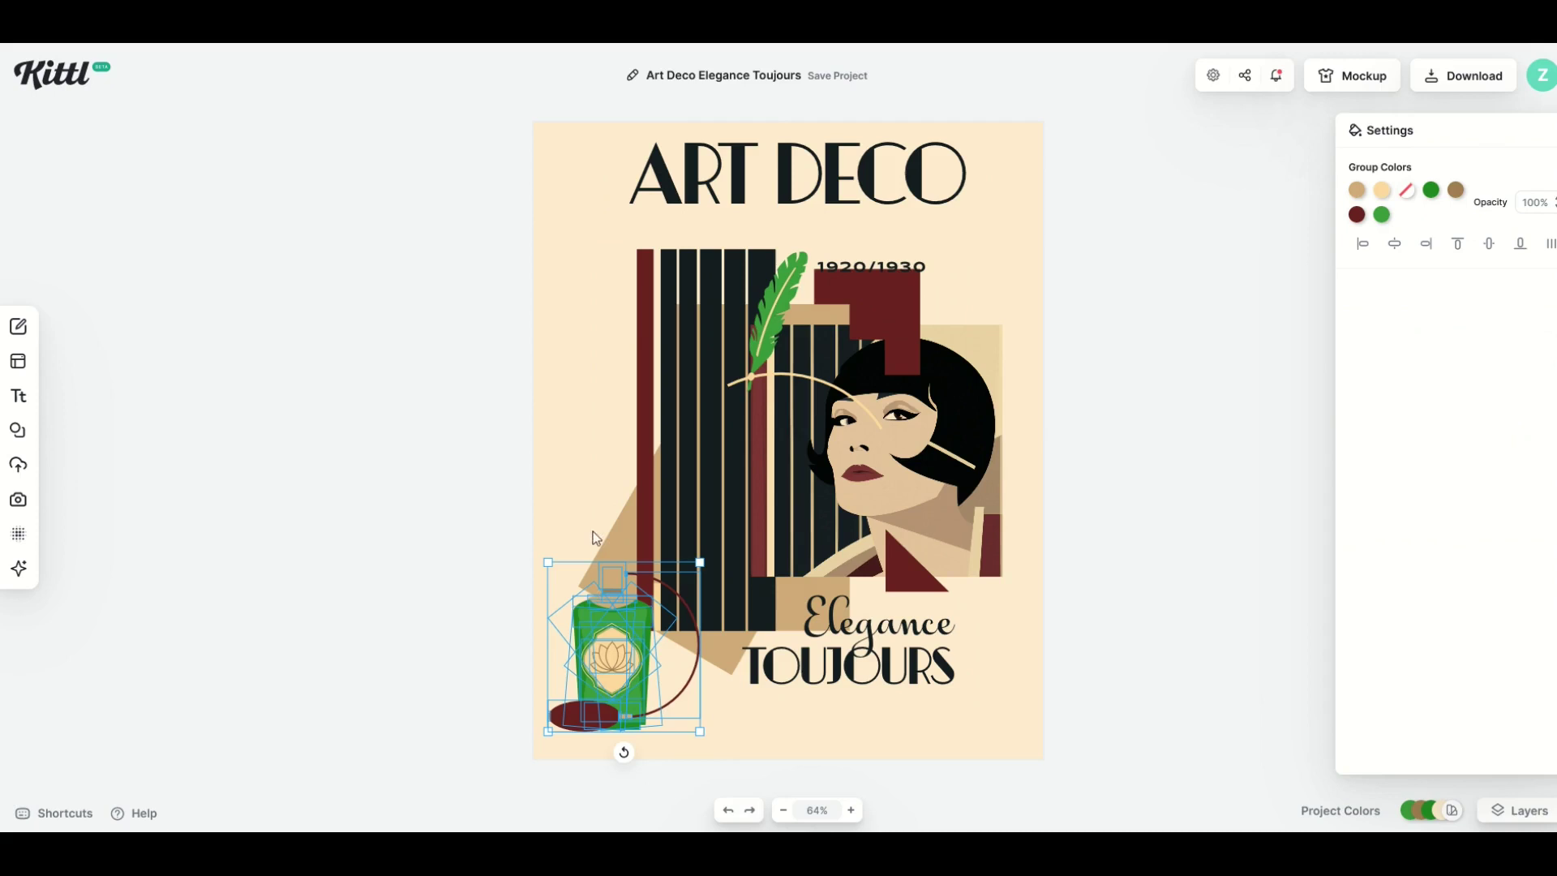
pyautogui.click(596, 465)
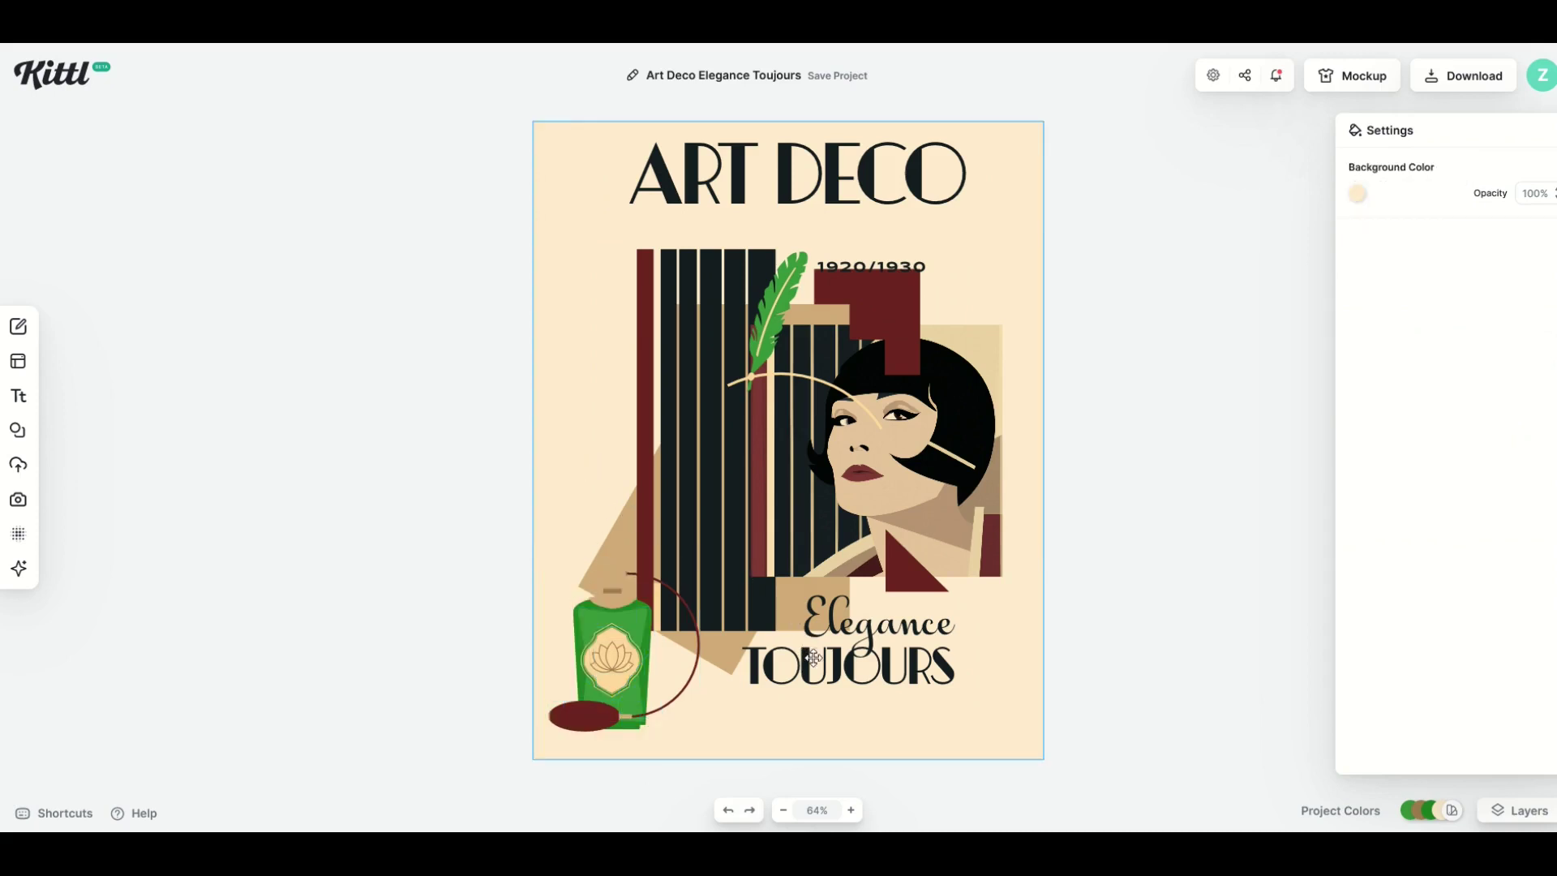